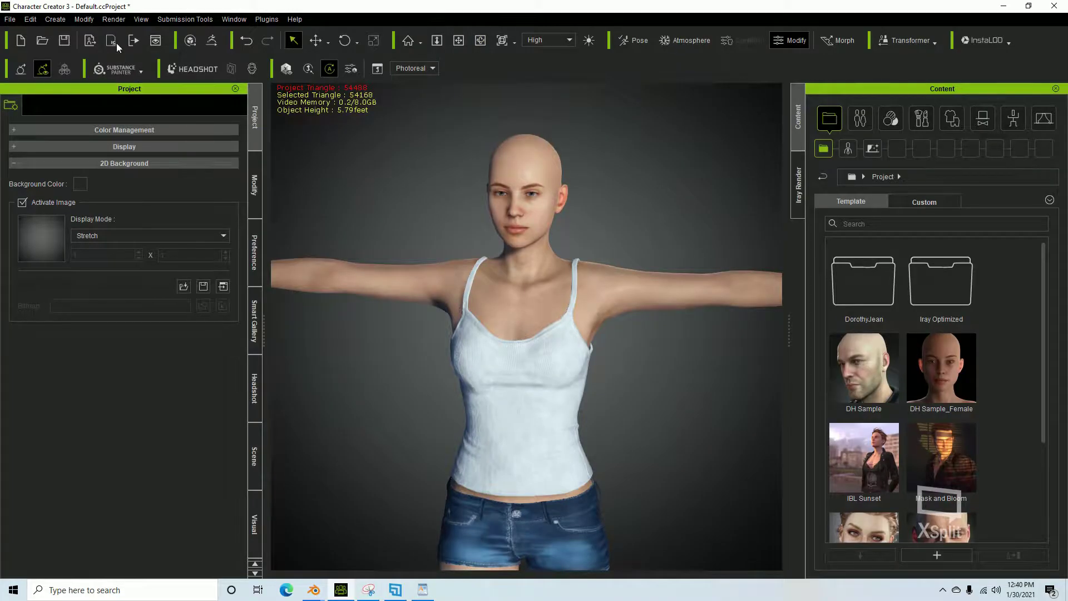
Step: Export the clothed character as a mesh-only FBX named avatar 2 with the Blender preset and T-Pose, into the hair tool tutorials folder
left_click(55, 20)
mouse_move(11, 20)
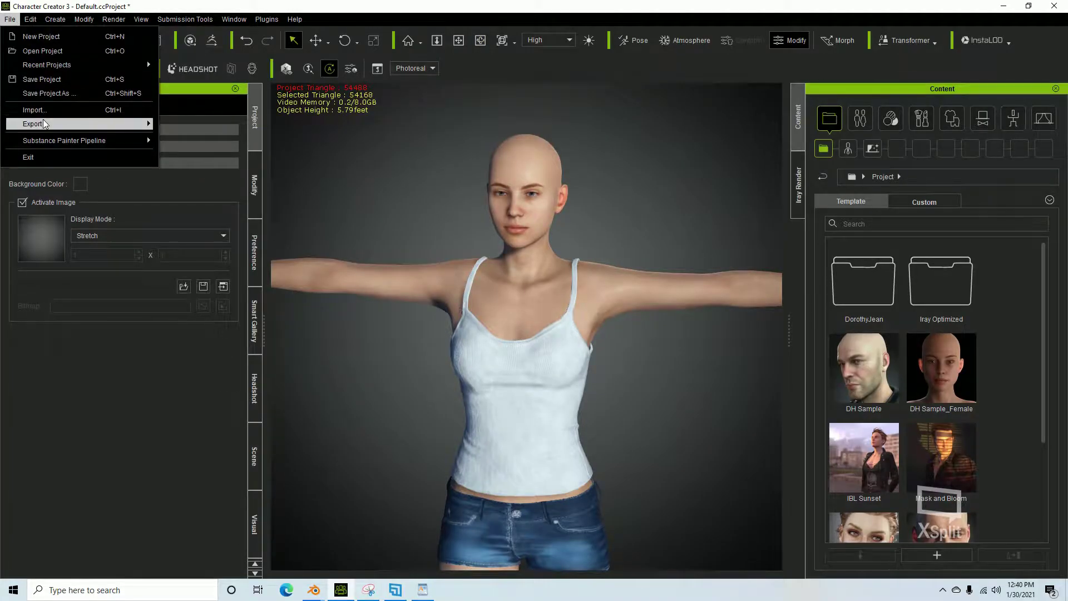
mouse_move(50, 124)
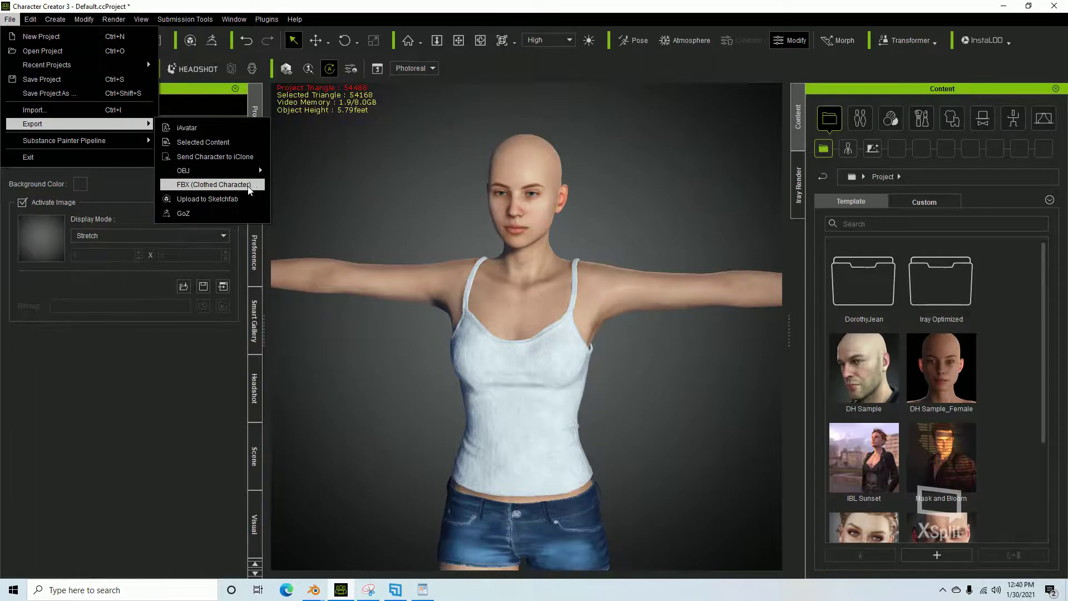
left_click(182, 186)
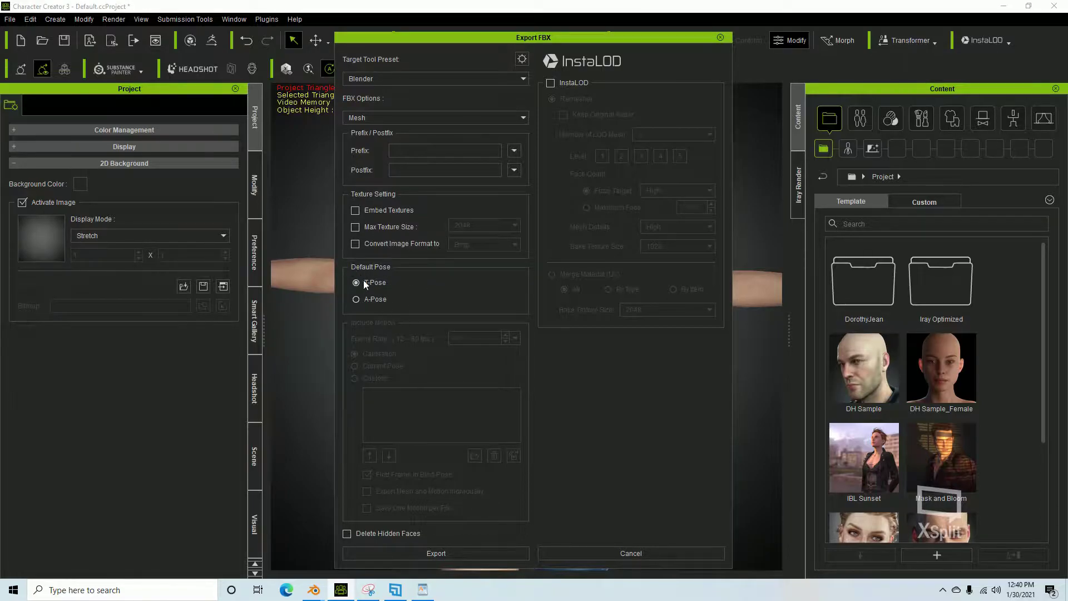
left_click(424, 553)
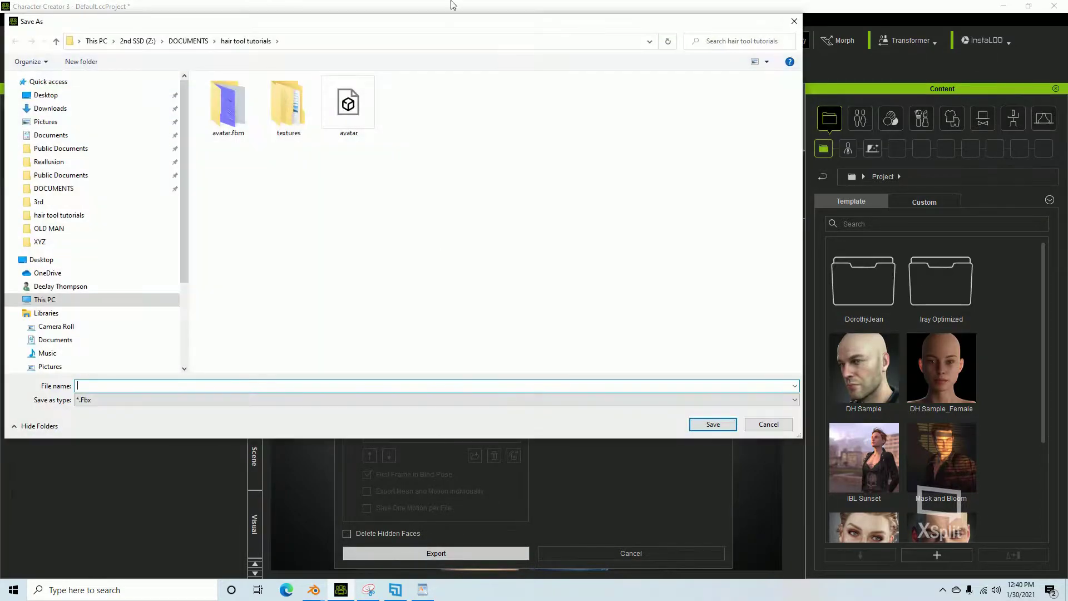
left_click(66, 217)
key("Return")
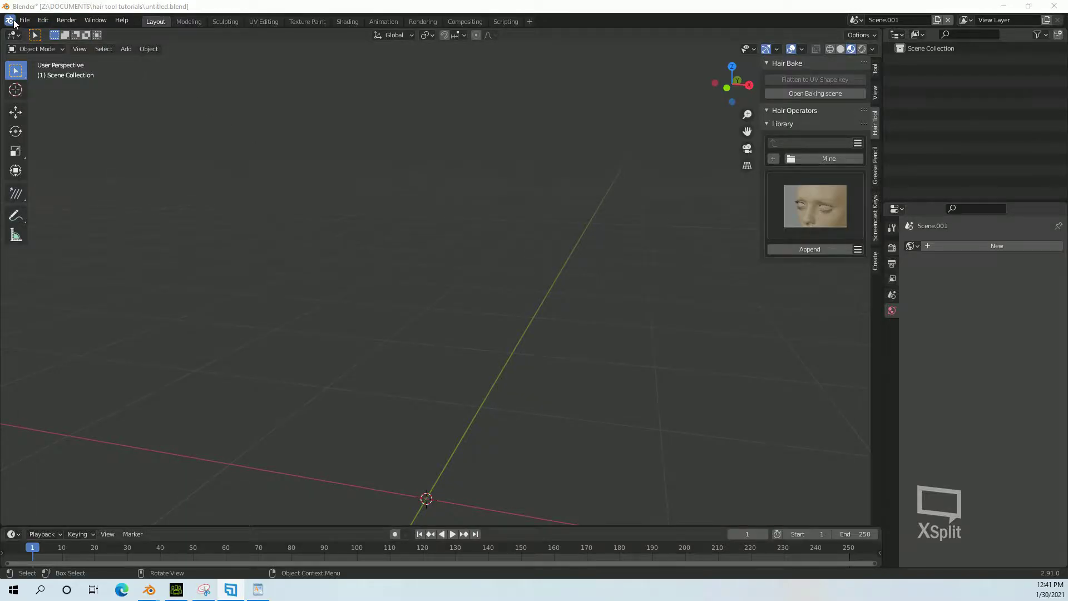
Step: Switch to Blender and import avatar 2.Fbx from the hair tool tutorials folder
left_click(24, 20)
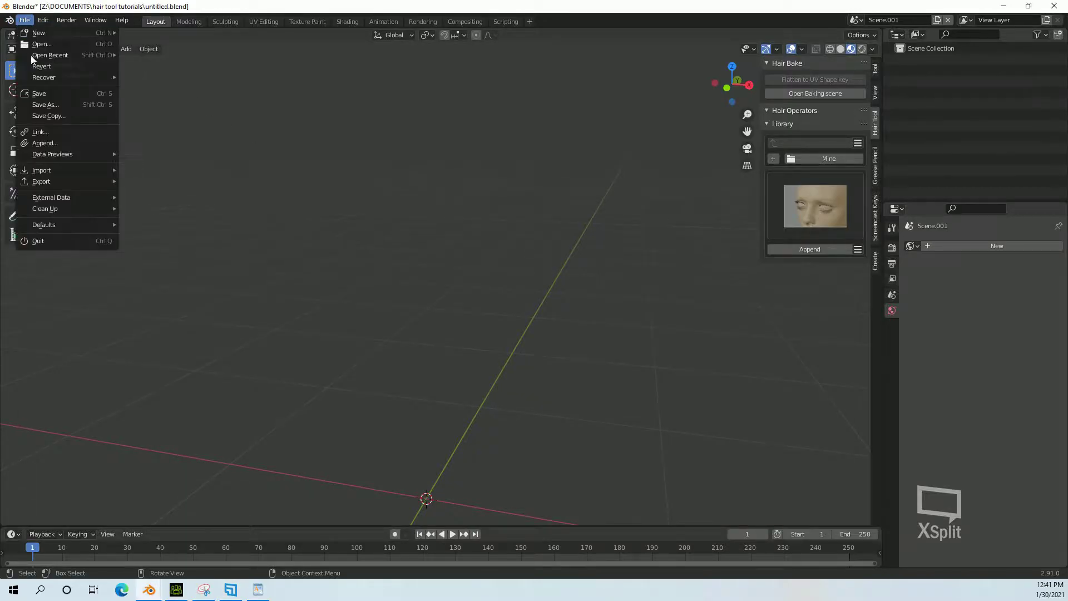
mouse_move(88, 169)
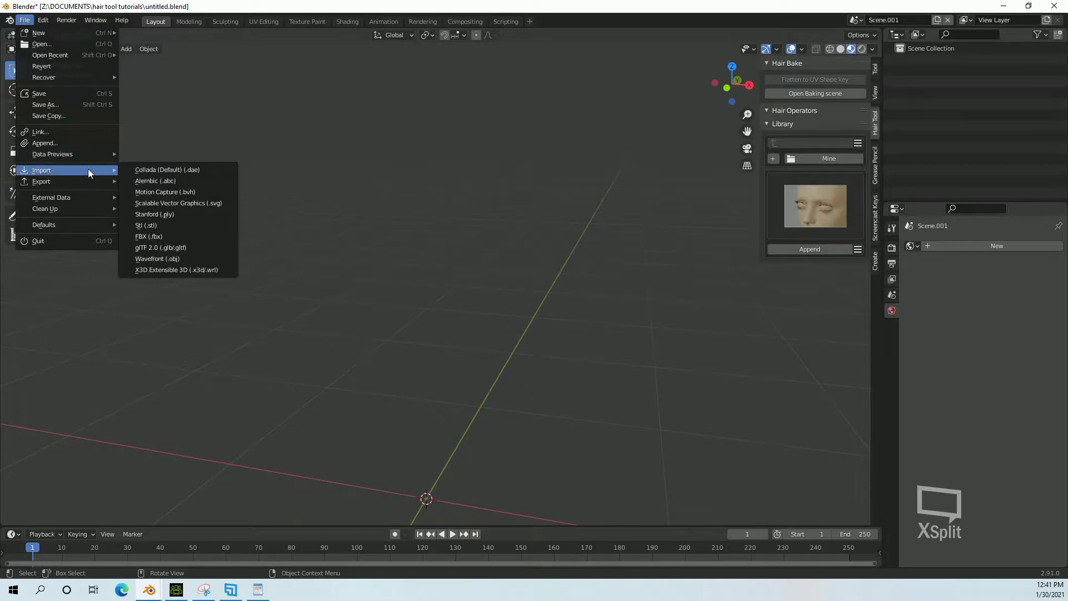
left_click(167, 240)
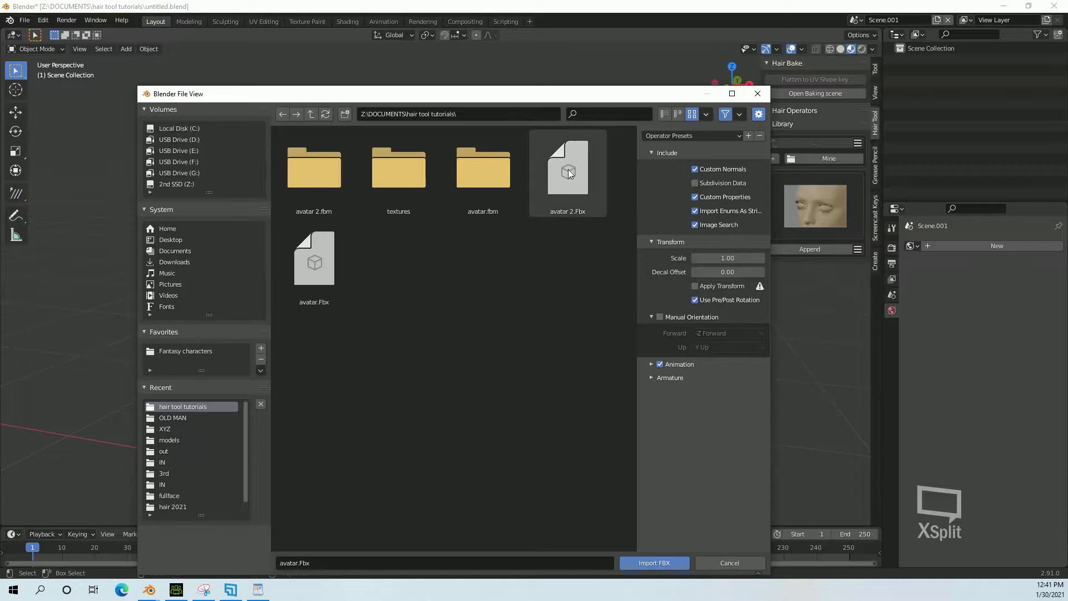
double_click(568, 170)
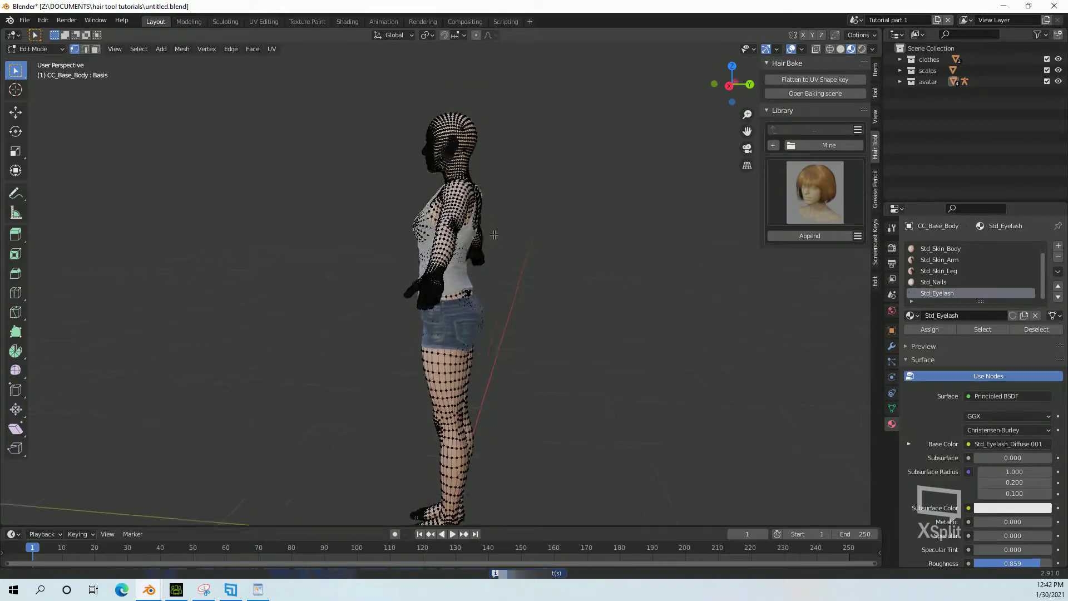
Step: Select all vertices of the head and upper neck on the body mesh, through the mesh in right side view
scroll(484, 276, "up", 5)
scroll(483, 277, "up", 1)
middle_click_drag(483, 276, 464, 418, "shift")
left_click(732, 85)
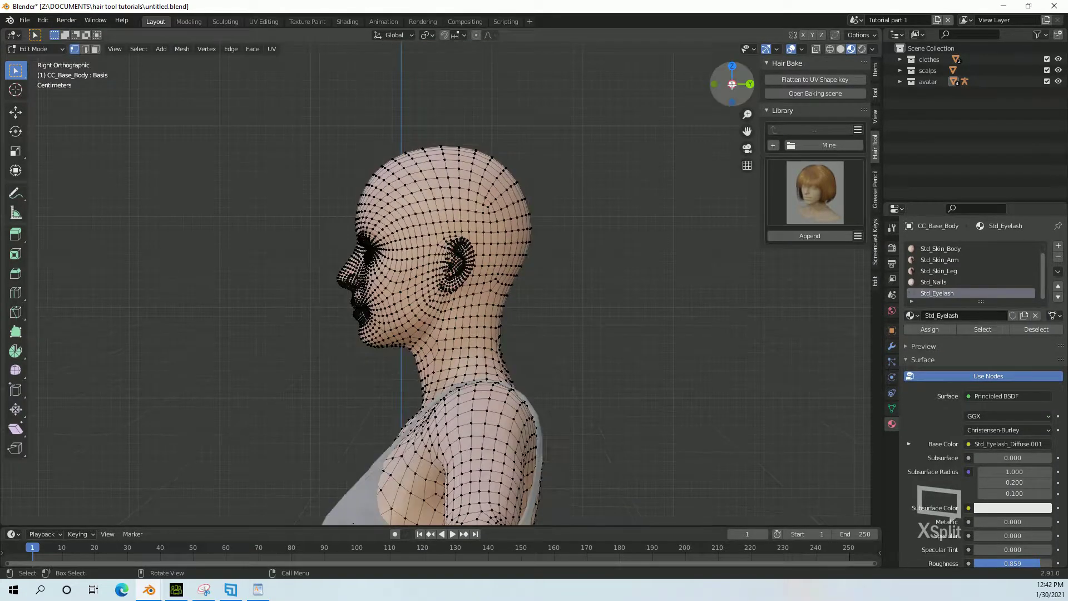
left_click(816, 49)
left_click_drag(633, 68, 252, 379)
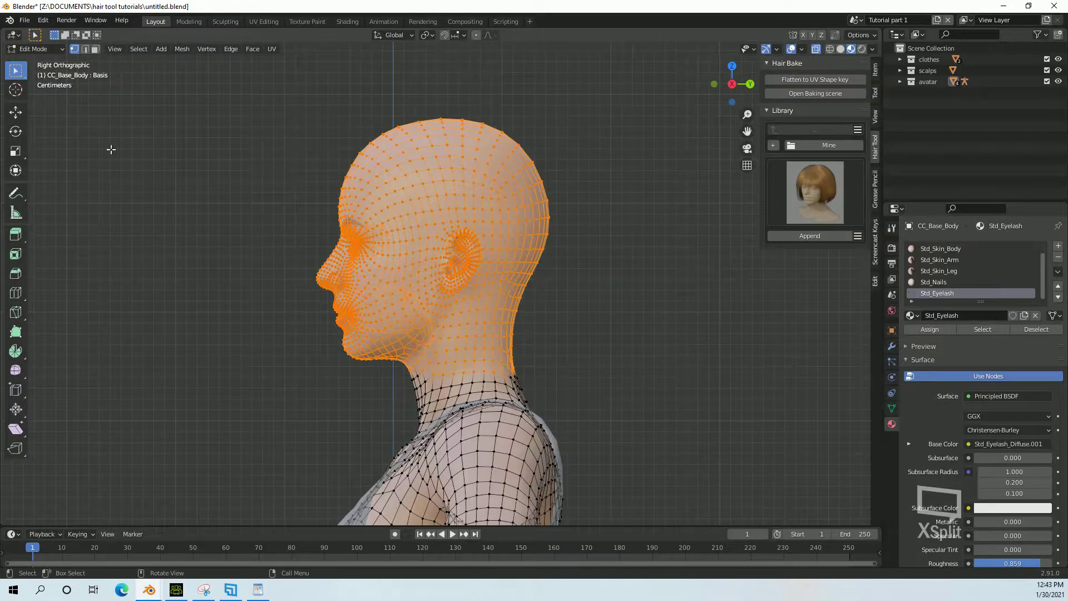
Step: Subdivide the selected head and neck vertices twice
right_click(400, 215)
left_click(379, 262)
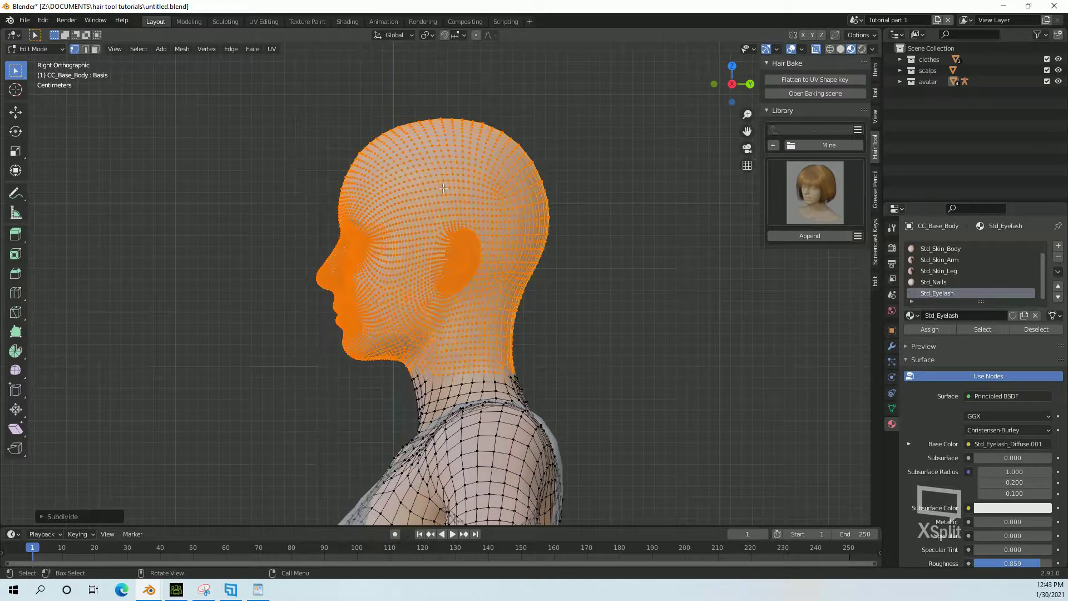
right_click(443, 188)
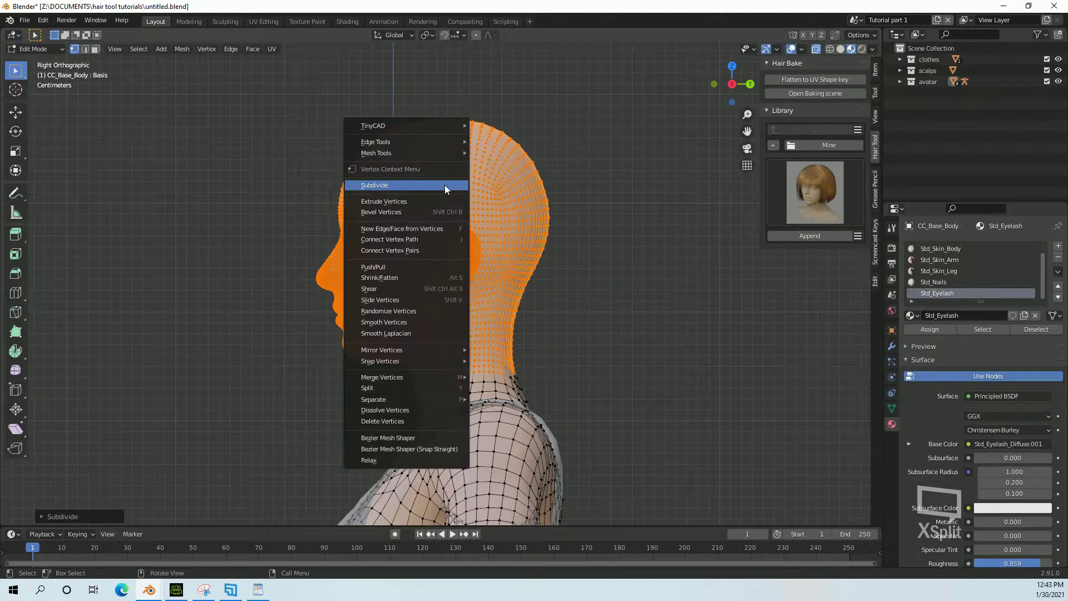
left_click(386, 188)
Step: Re-enter Edit Mode with the old selection cleared and lasso the scalp vertices from hairline to nape, through the mesh in right side view
left_click(47, 47)
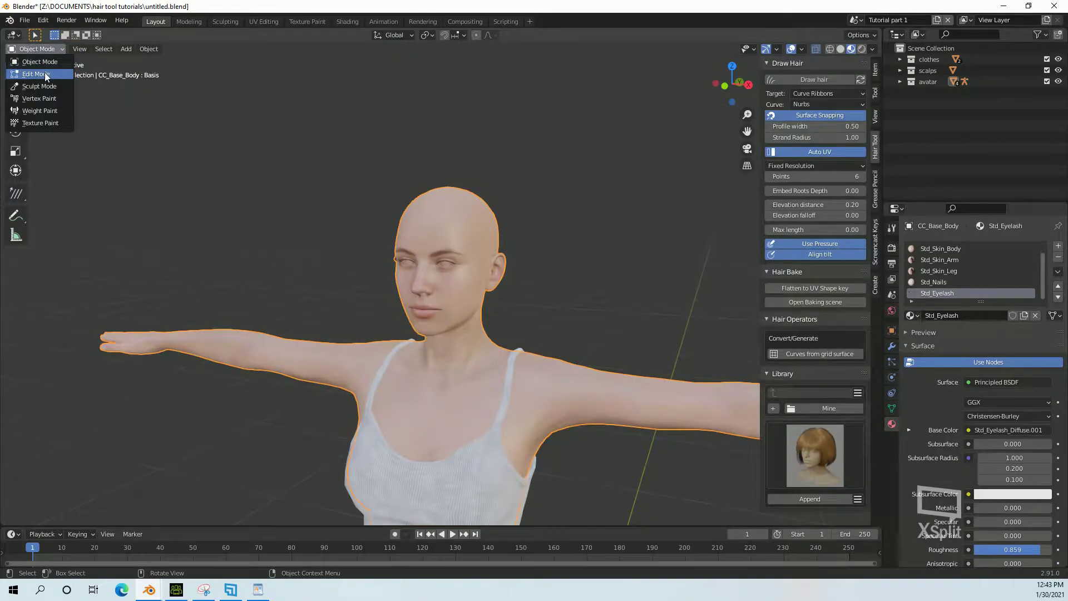
left_click(36, 74)
key("alt+a")
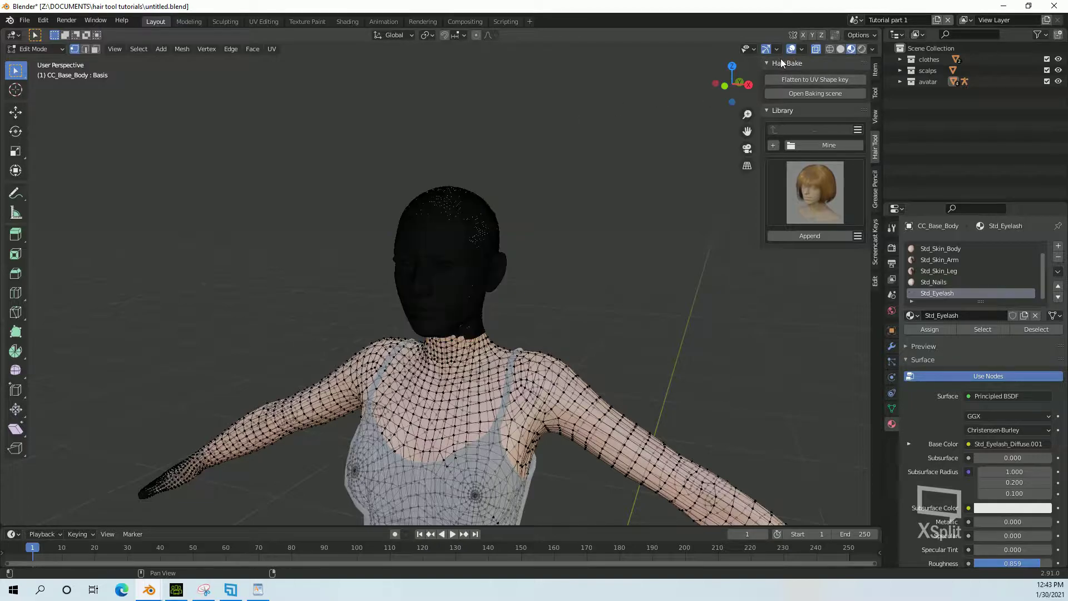
left_click(816, 50)
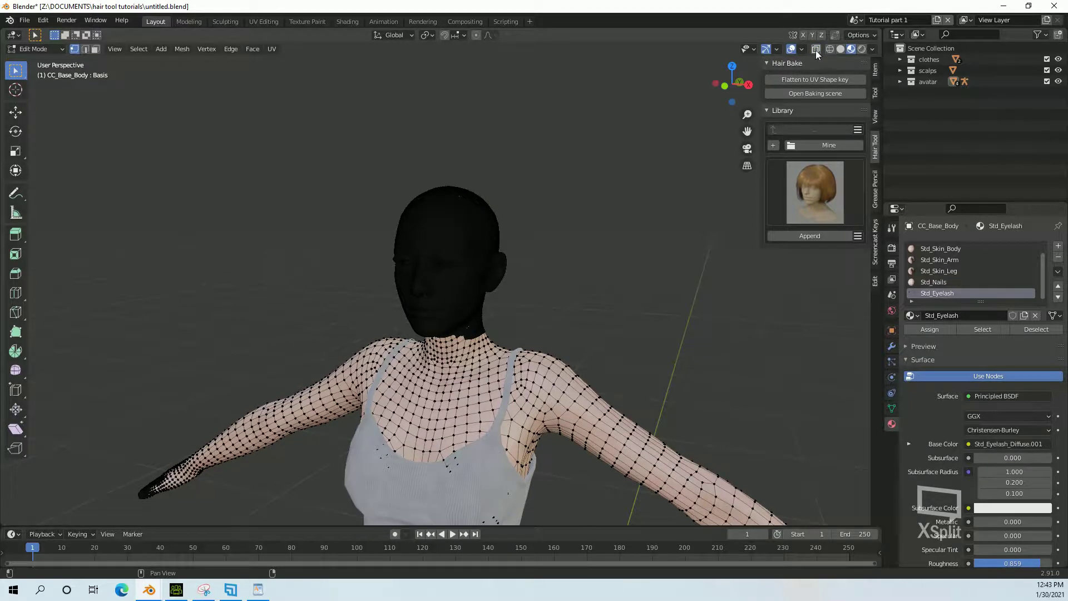
left_click(816, 49)
middle_click_drag(705, 274, 610, 272)
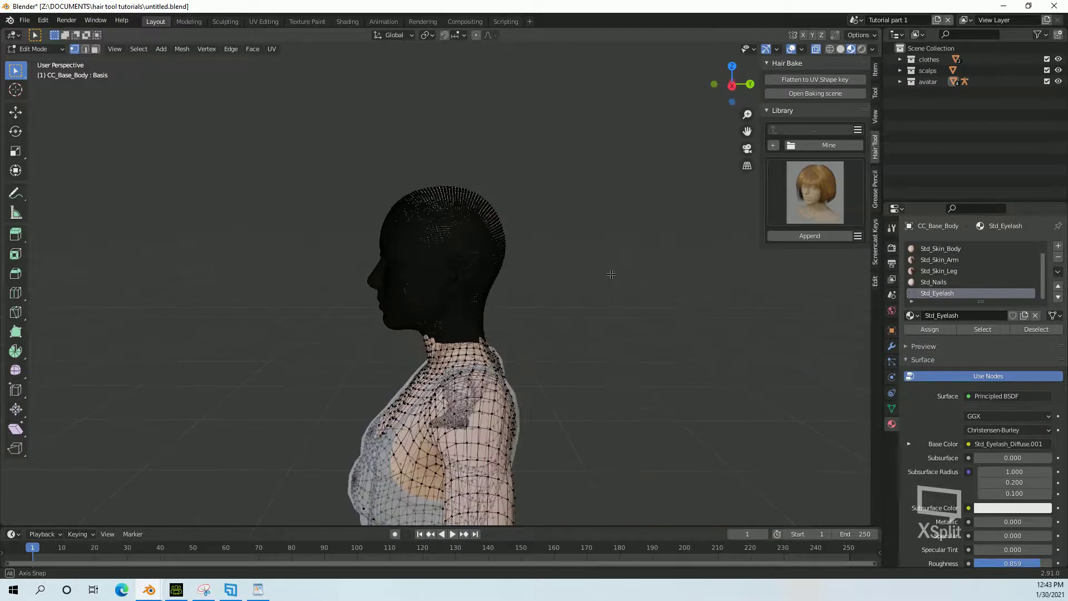
left_click(733, 85)
scroll(499, 257, "up", 5)
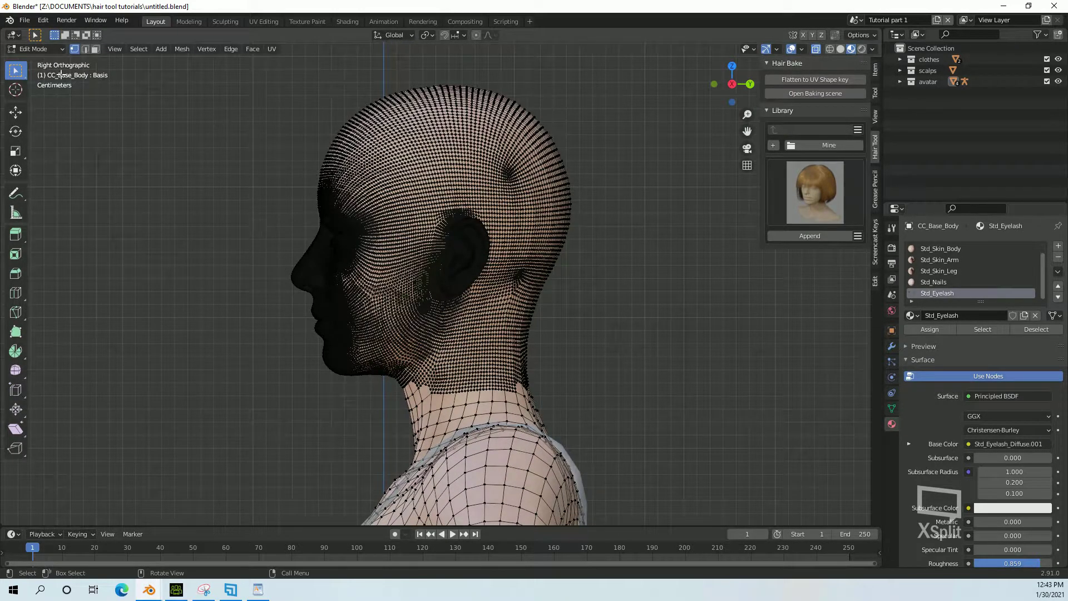
left_click_drag(21, 74, 67, 148)
mouse_move(630, 78)
left_mouse_down()
mouse_move(412, 54)
mouse_move(305, 86)
mouse_move(294, 129)
mouse_move(314, 172)
mouse_move(378, 216)
mouse_move(382, 256)
mouse_move(404, 277)
mouse_move(468, 210)
mouse_move(497, 249)
mouse_move(480, 300)
mouse_move(493, 351)
mouse_move(534, 361)
mouse_move(637, 329)
left_mouse_up()
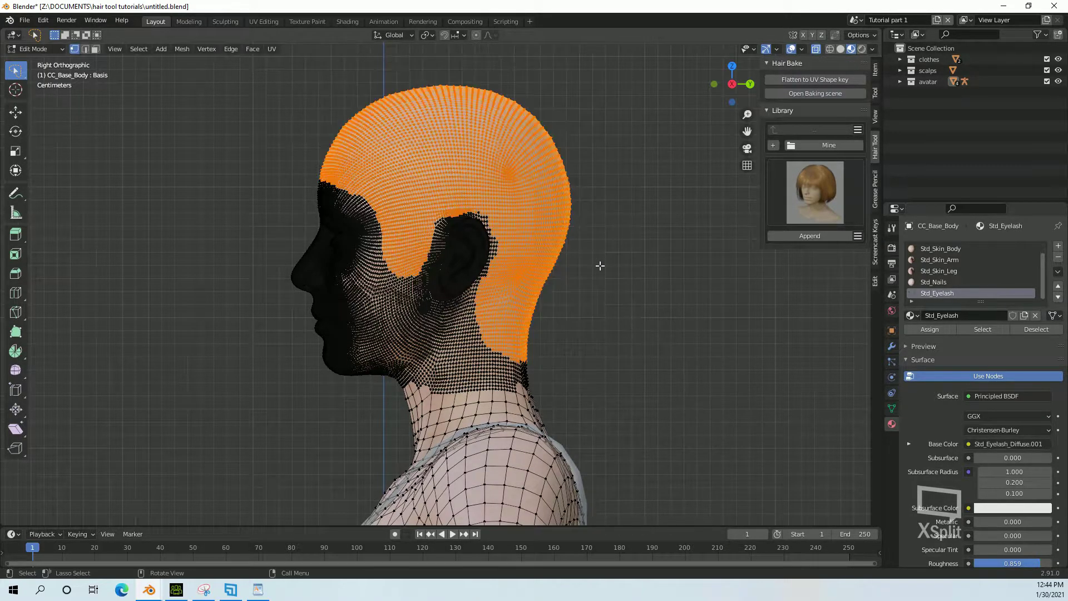
Step: Switch to face selection and add the missing faces above, in front of and behind the ear to the scalp selection
scroll(567, 244, "up", 3)
mouse_move(570, 173)
left_mouse_down()
mouse_move(529, 201)
mouse_move(551, 295)
left_mouse_up()
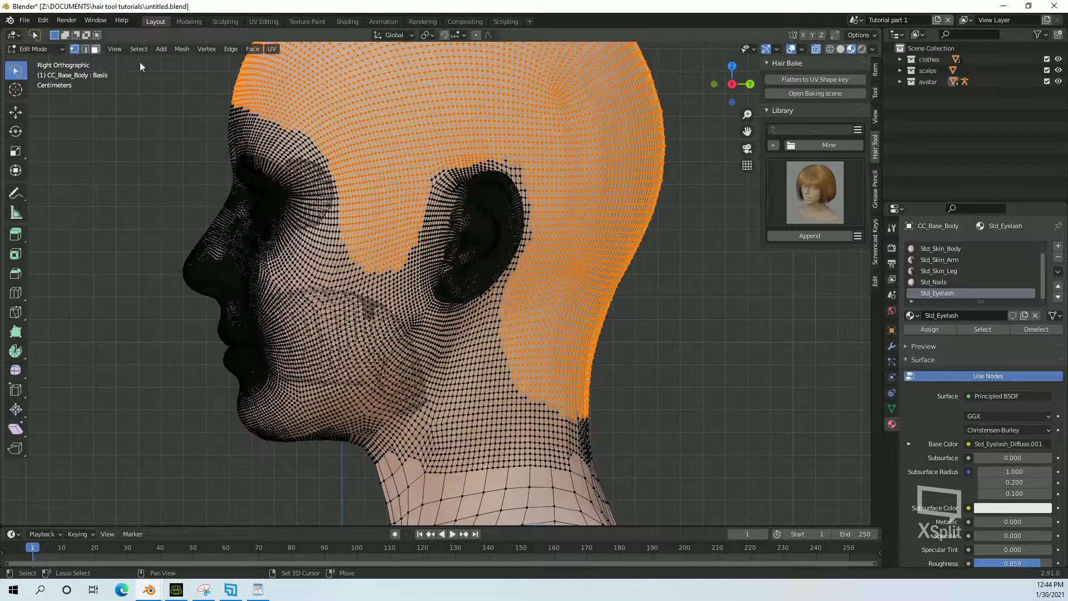
key("3")
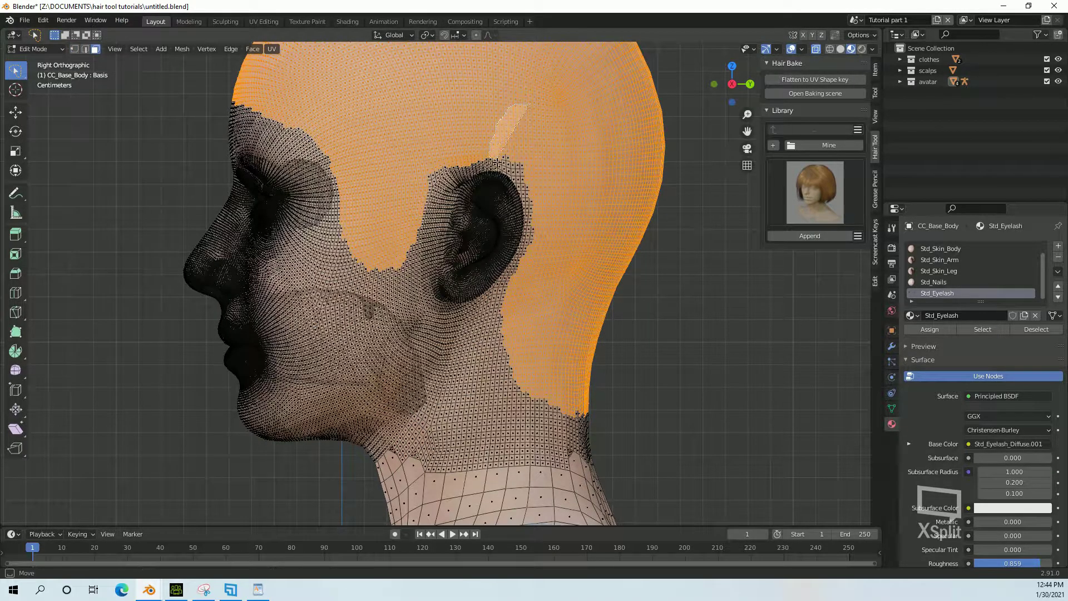
left_click_drag(519, 180, 596, 216, "shift")
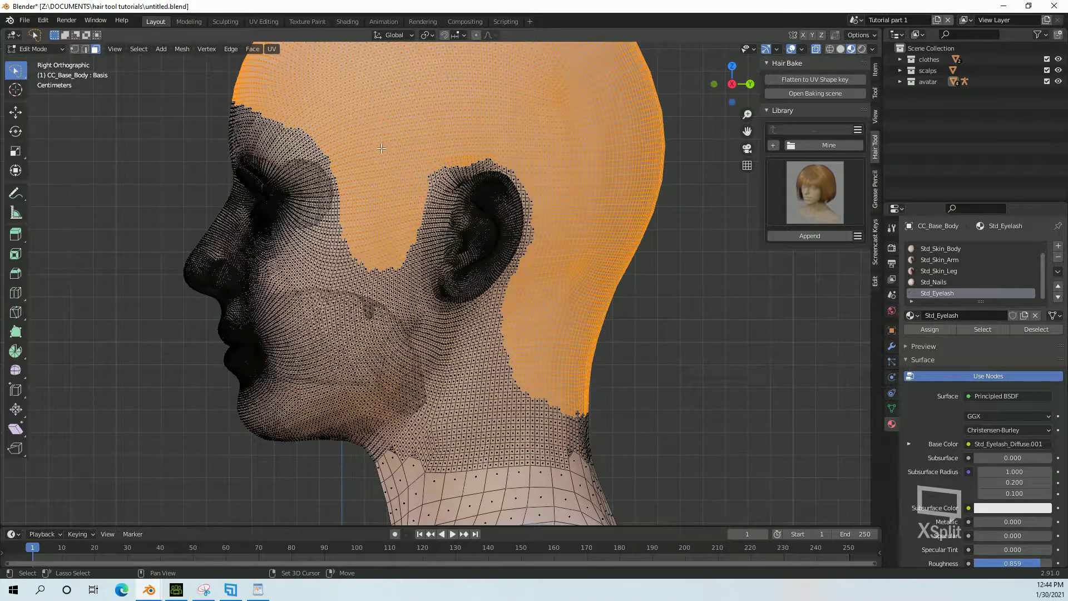
mouse_move(358, 155)
left_mouse_down()
mouse_move(390, 259)
mouse_move(454, 164)
mouse_move(505, 145)
left_mouse_up()
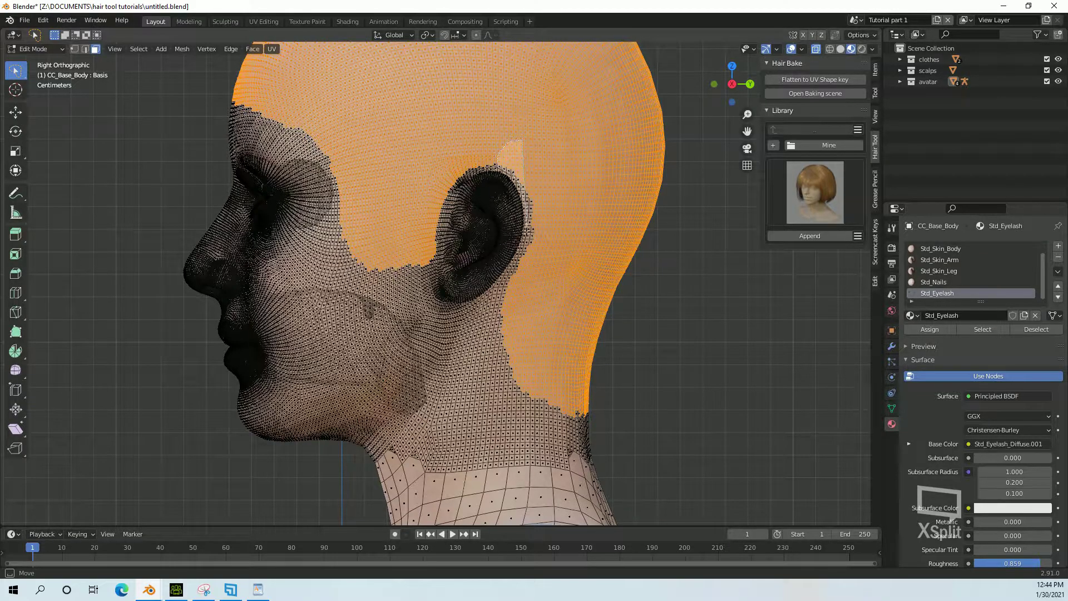
mouse_move(527, 243)
left_mouse_down()
mouse_move(497, 286)
mouse_move(612, 388)
mouse_move(646, 384)
mouse_move(591, 360)
left_mouse_up()
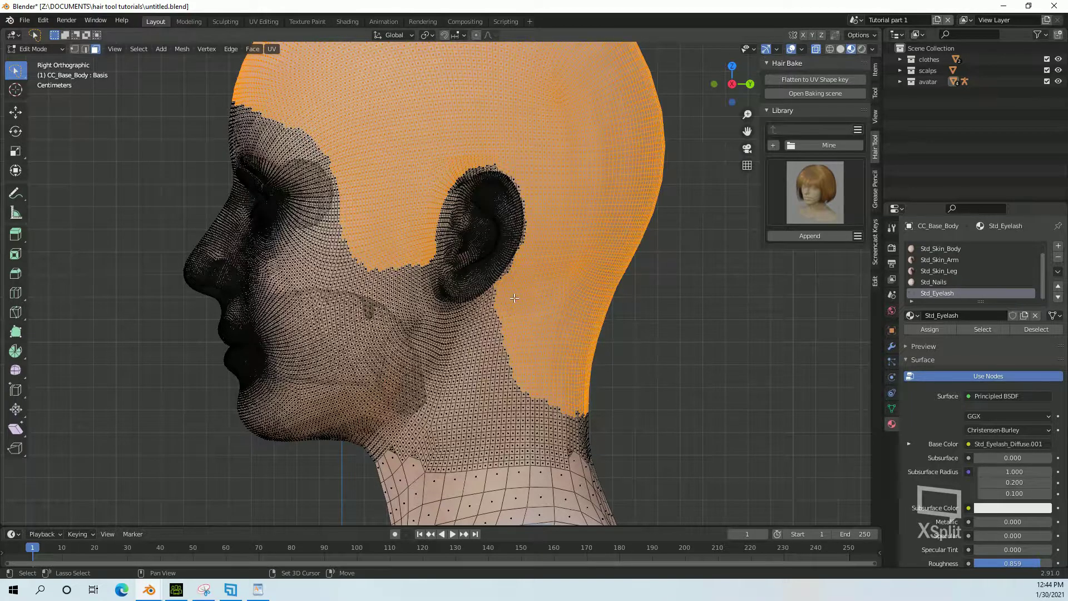
mouse_move(514, 298)
left_mouse_down()
mouse_move(521, 399)
mouse_move(579, 445)
mouse_move(700, 377)
mouse_move(693, 343)
left_mouse_up()
mouse_move(693, 343)
middle_mouse_down()
mouse_move(479, 309)
mouse_move(704, 326)
middle_mouse_up()
Step: Separate the selected scalp faces into their own object and select it in Object Mode with X-ray off
left_click(816, 49)
middle_click_drag(395, 167, 518, 228)
key("p")
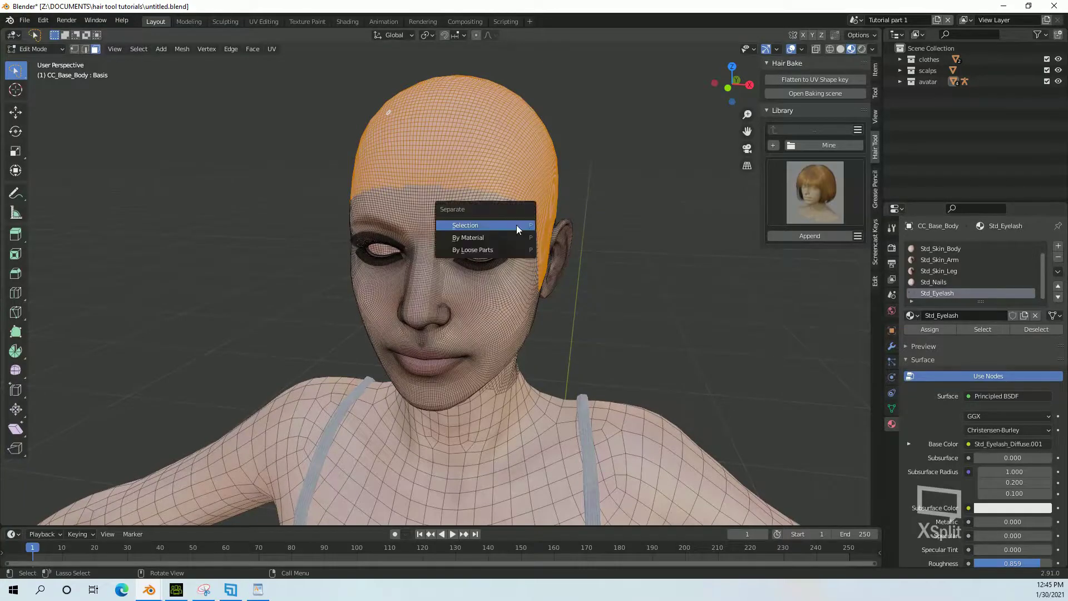
left_click(465, 225)
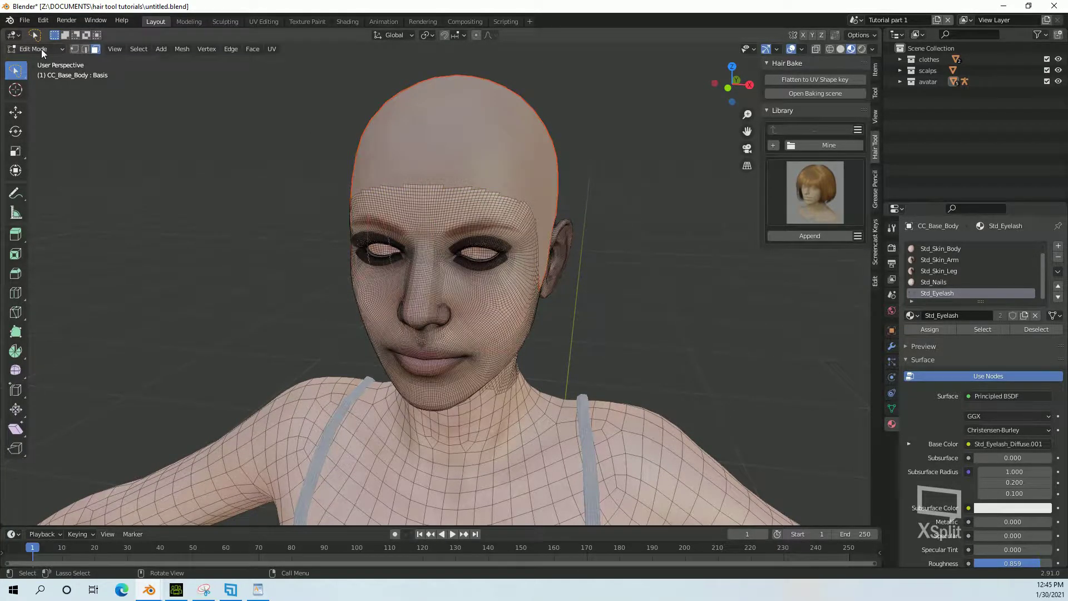
left_click(35, 50)
middle_click_drag(536, 266, 493, 261)
left_click(496, 139)
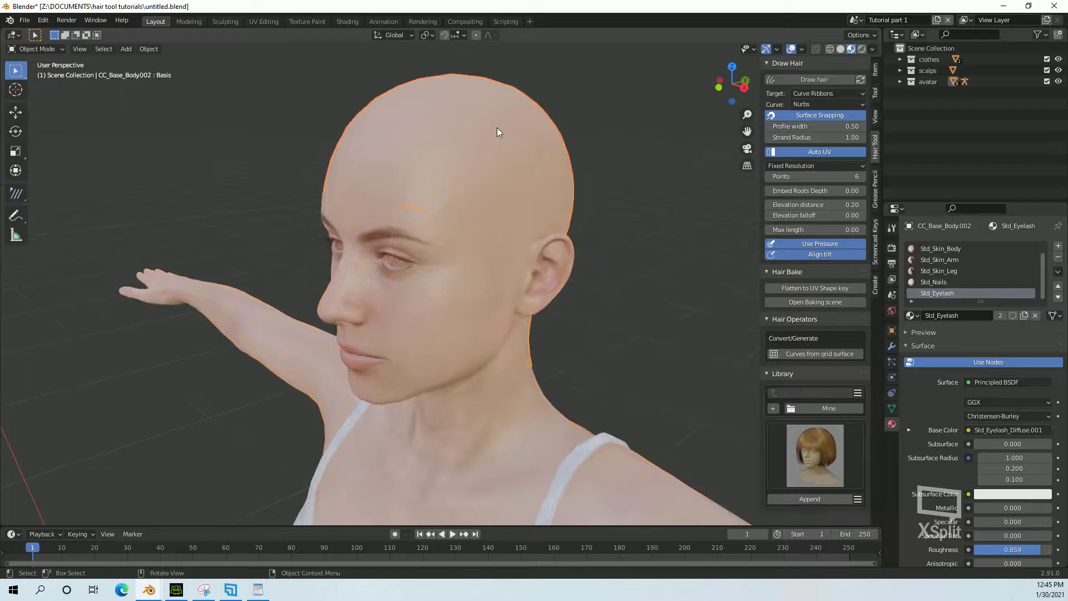
Step: Rename the separated mesh under the avatar's Armature as Scalp and move it into the scalps collection
left_click(900, 72)
left_click(900, 71)
left_click(900, 59)
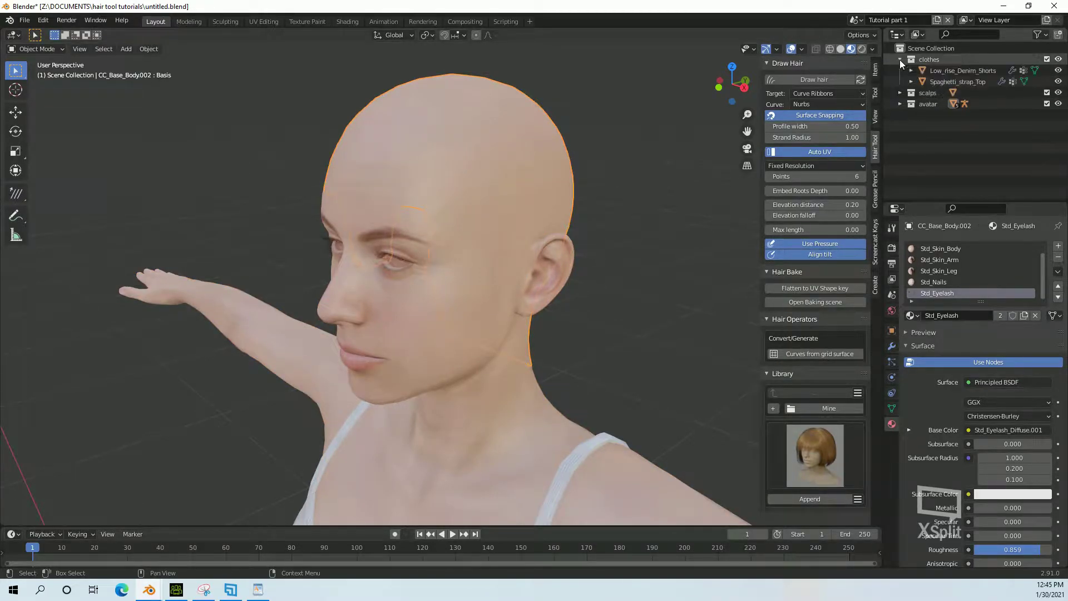
left_click(900, 60)
left_click(900, 83)
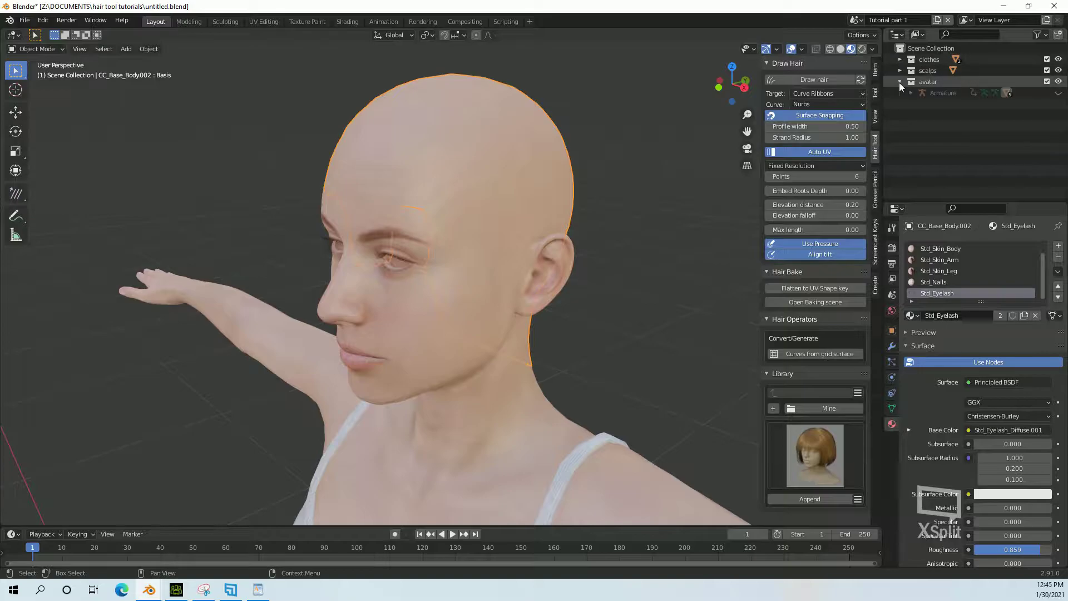
left_click(916, 104)
left_click(912, 94)
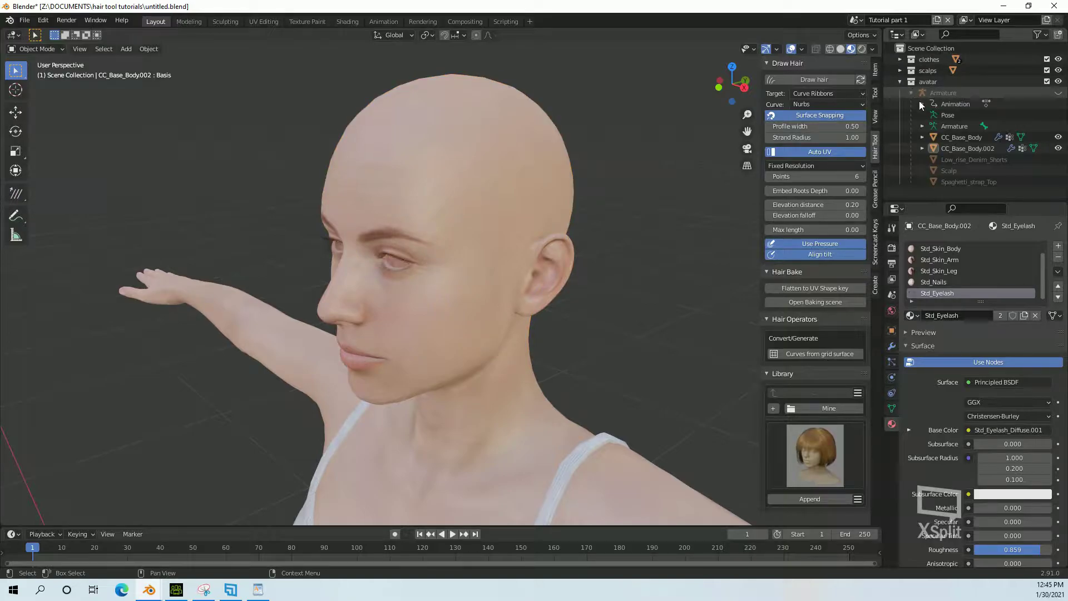
double_click(983, 148)
type("S")
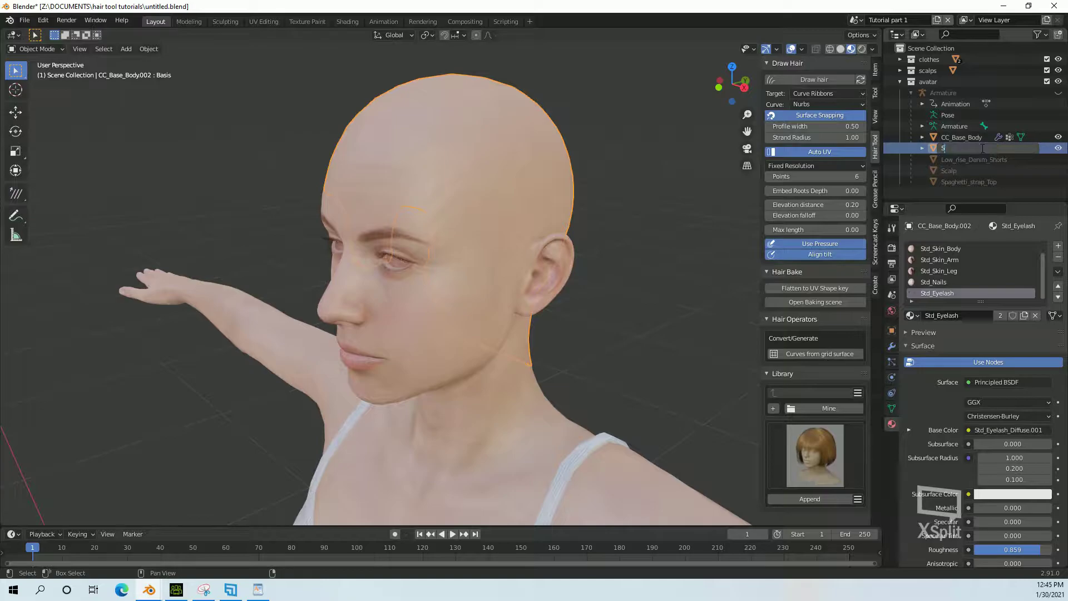
type("calp.001")
key("Return")
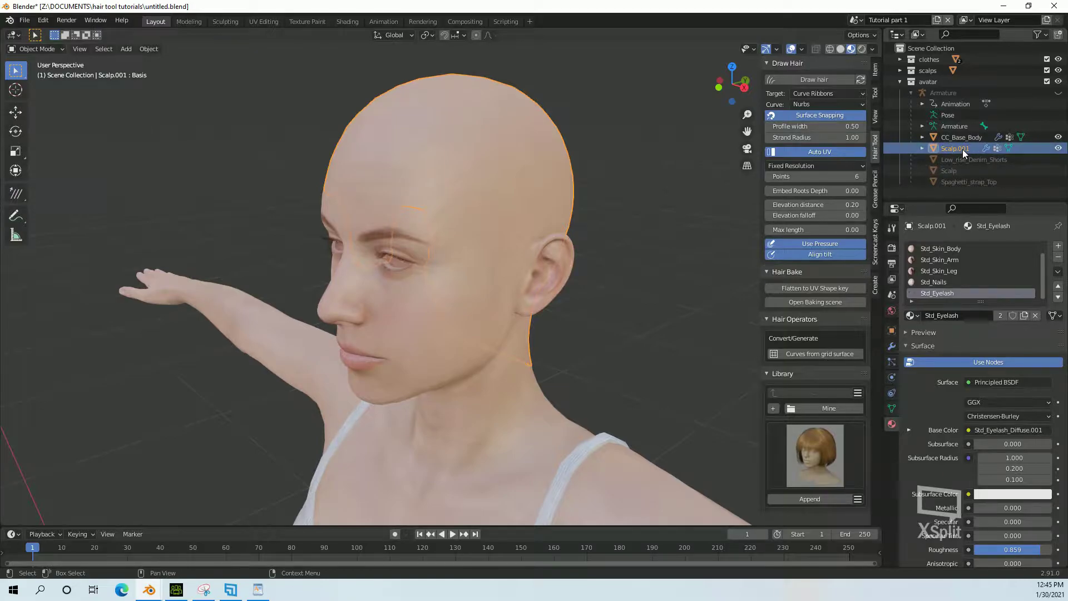
left_click_drag(963, 149, 927, 72)
left_click(900, 81)
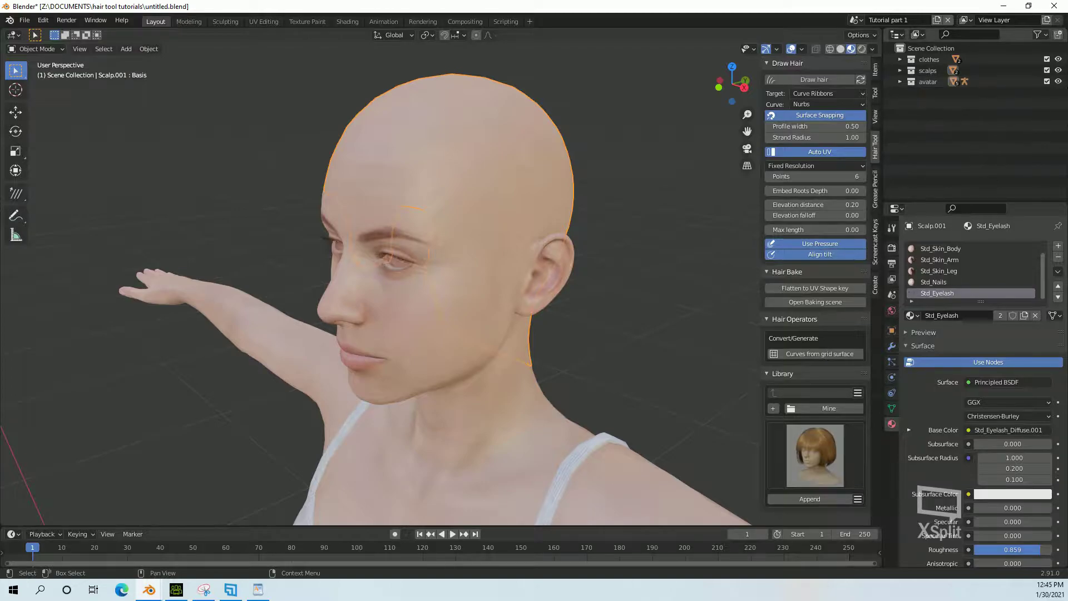
Step: Remove all the material slots inherited from the body from the separated scalp object
key("alt+Tab")
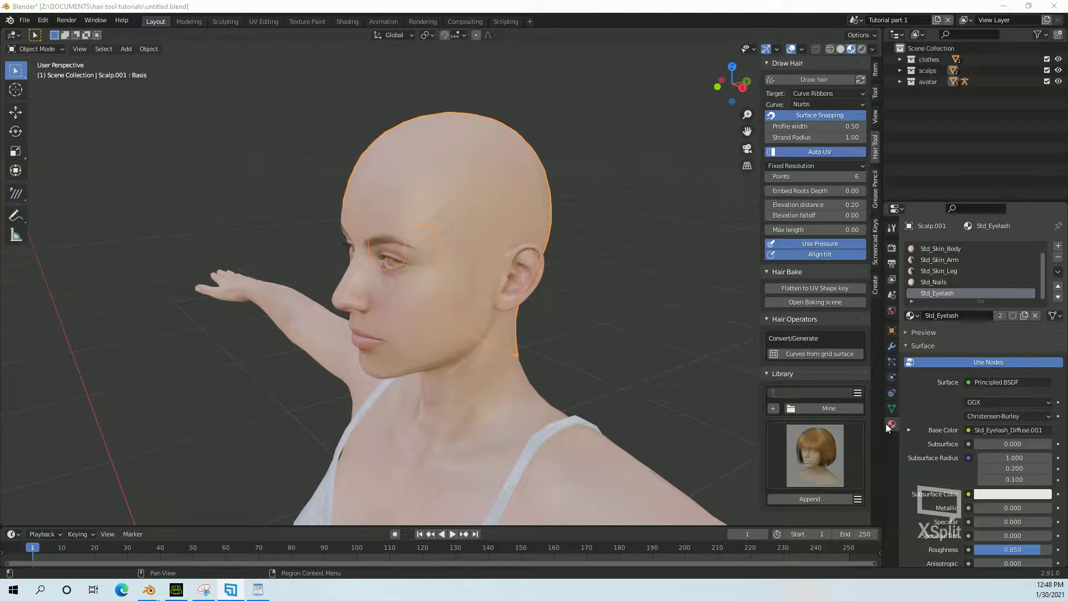
left_click(1059, 257)
left_click(1058, 258)
left_click(1058, 257)
left_click(1059, 257)
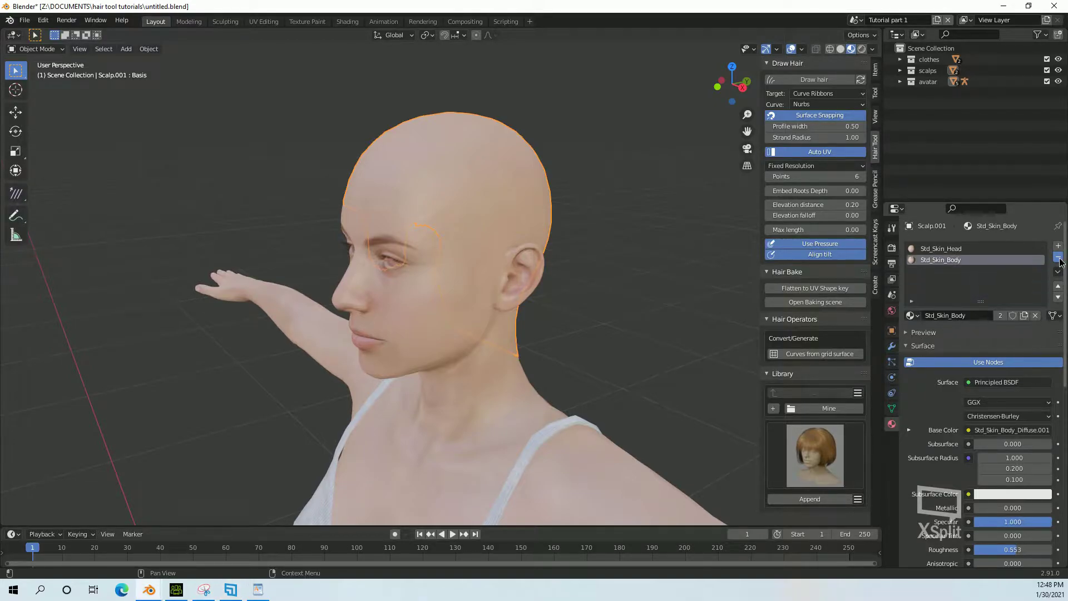
left_click(1058, 257)
left_click(1058, 257)
Step: Give the scalp object a new material slot with a new material named Scalp
left_click(1059, 245)
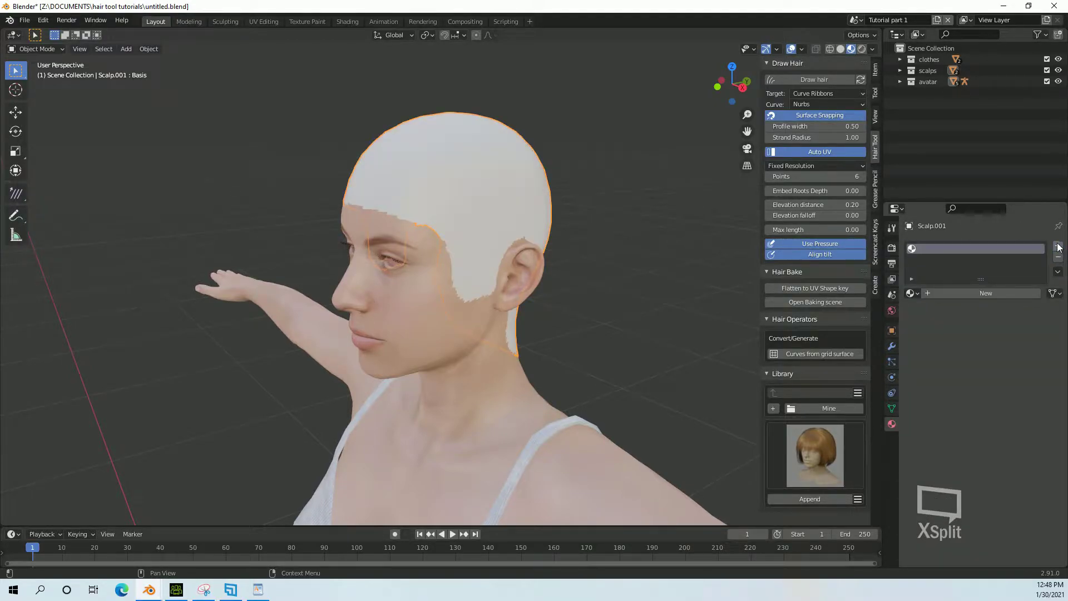
left_click(977, 292)
type("Scalp")
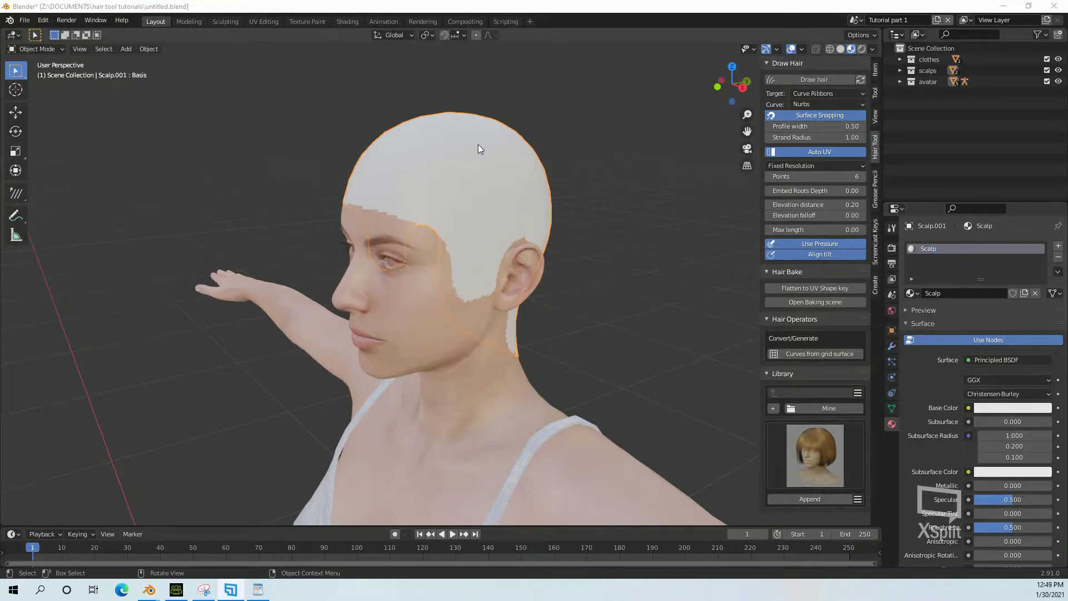
left_click(527, 121)
left_click(505, 138)
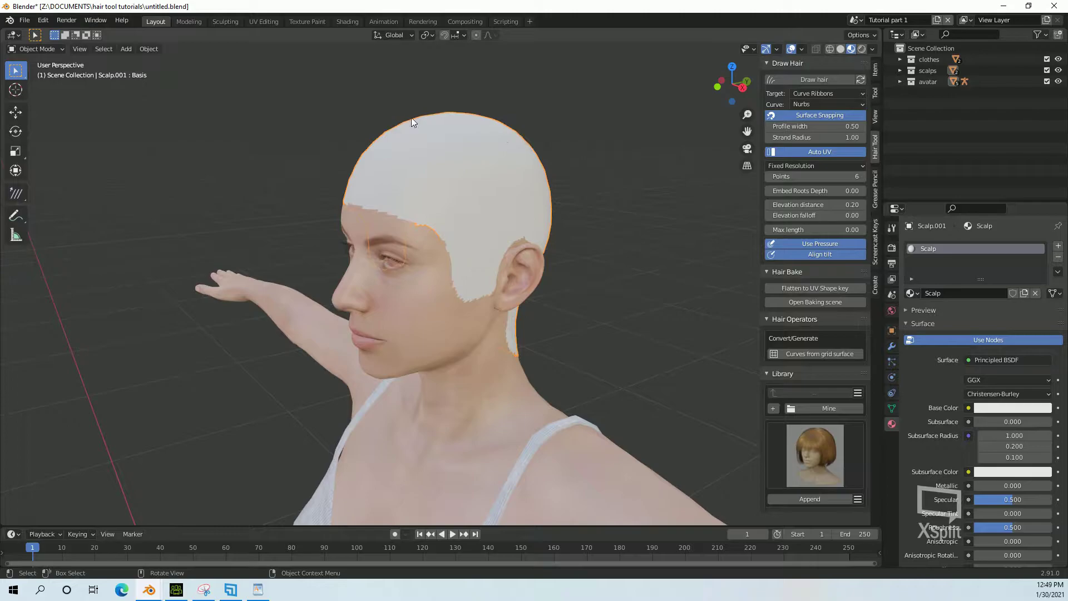
Step: Set the scalp object's origin to its geometry
left_click(149, 49)
mouse_move(165, 73)
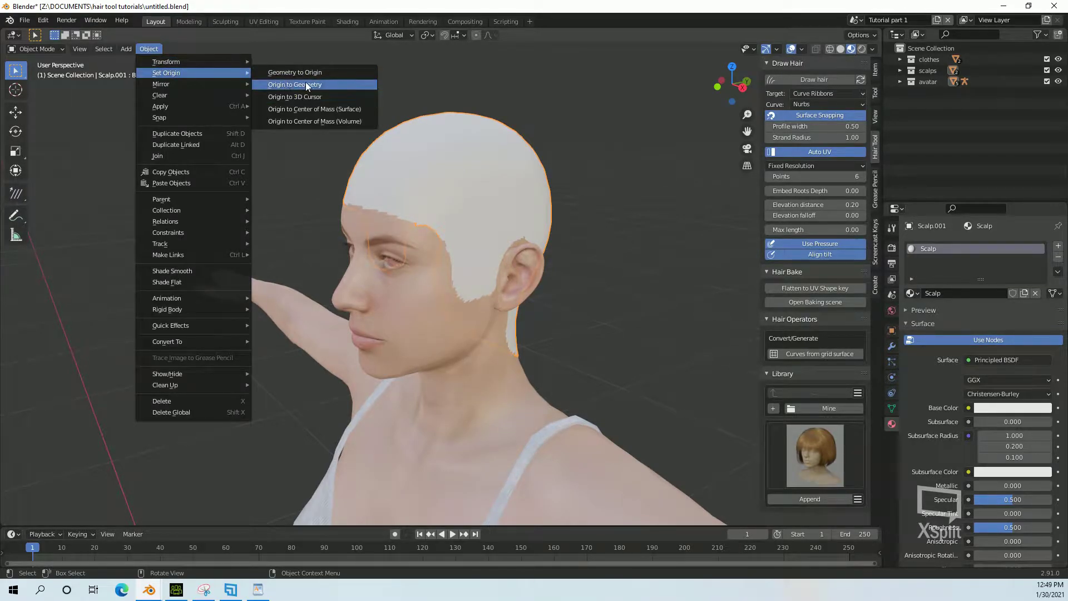
left_click(334, 90)
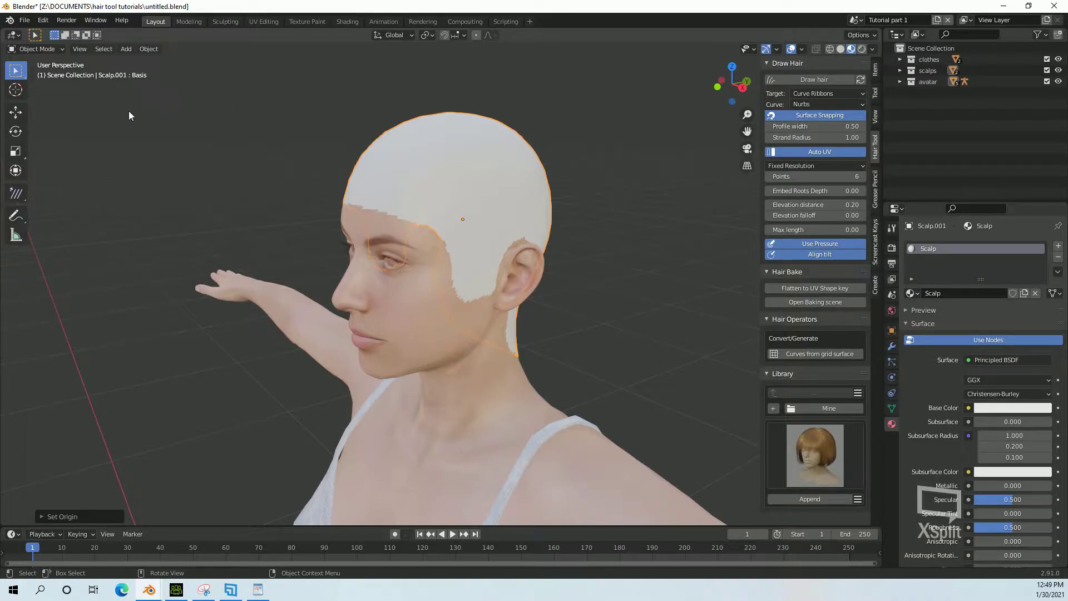
Step: Scale the scalp object up uniformly to about 1.01 so it sits just above the head's surface
left_click(16, 152)
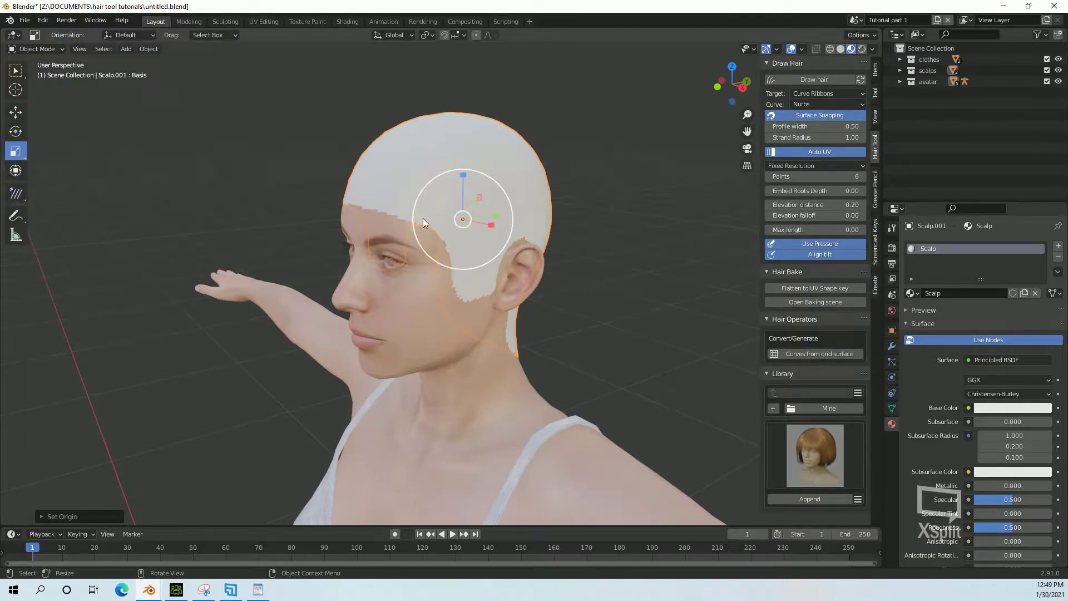
key("s")
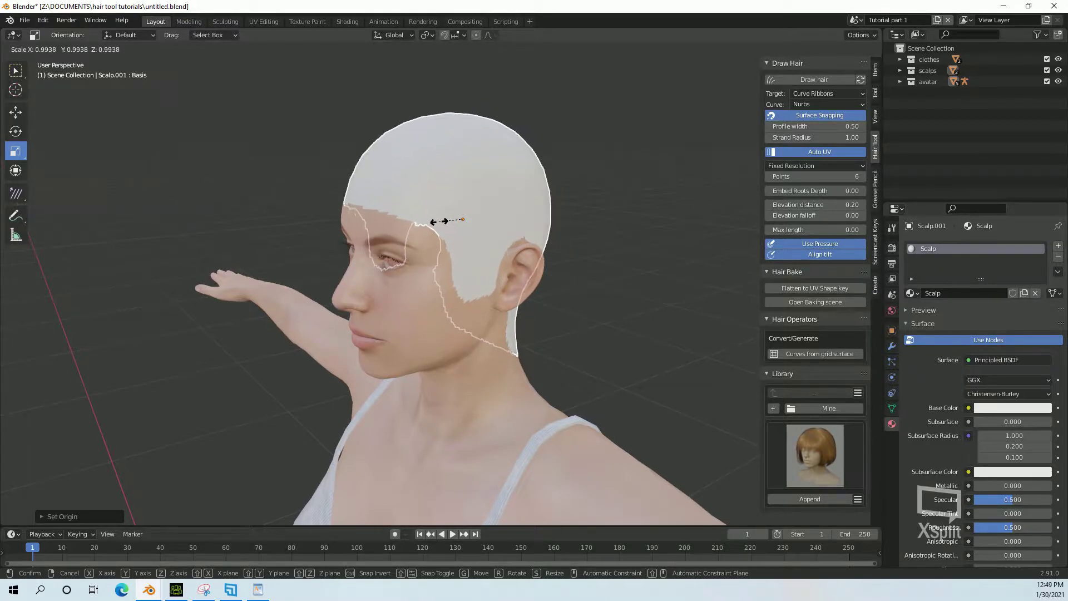
right_click(438, 222)
key("s")
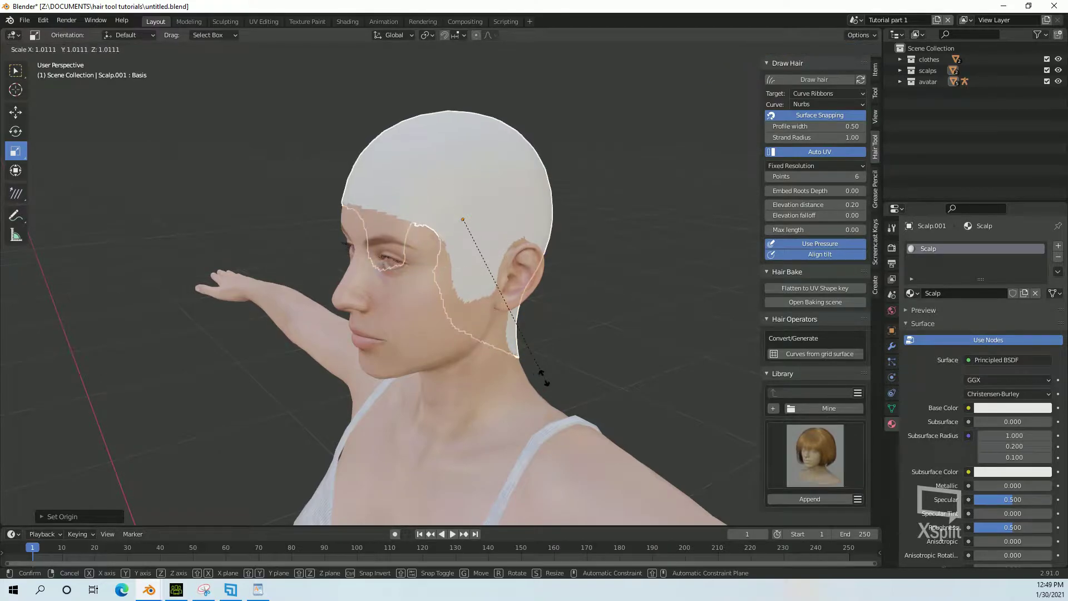
left_click(553, 375)
Step: Lasso the inner scalp faces through the mesh in right side view, leaving out a border along hairline, ear and nape, and turn X-ray off
middle_click_drag(552, 375, 518, 312)
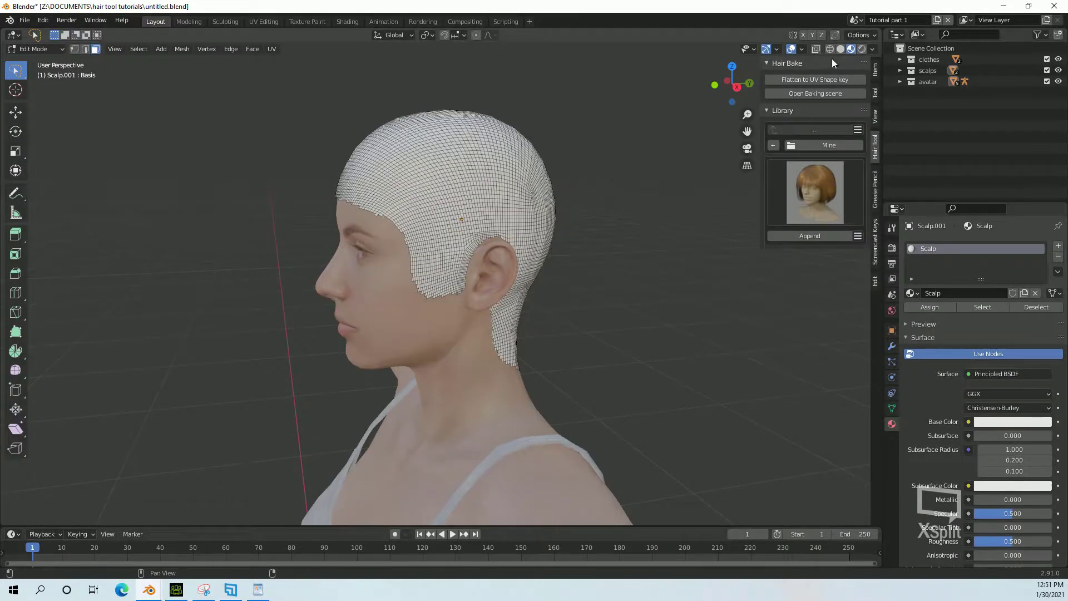
left_click(817, 50)
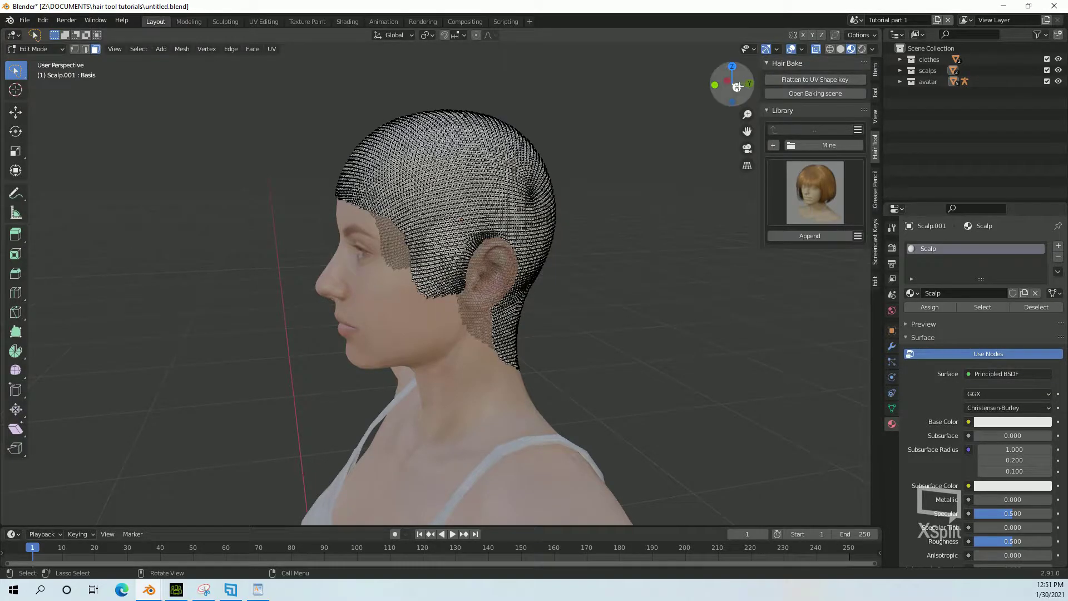
left_click(737, 88)
scroll(590, 257, "up", 2)
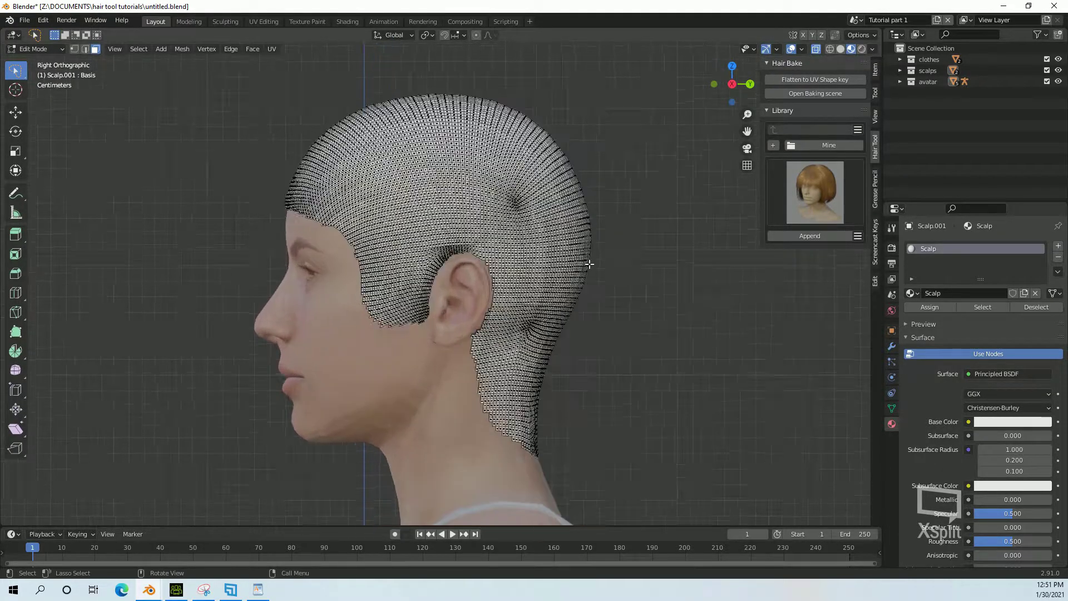
left_click(19, 79)
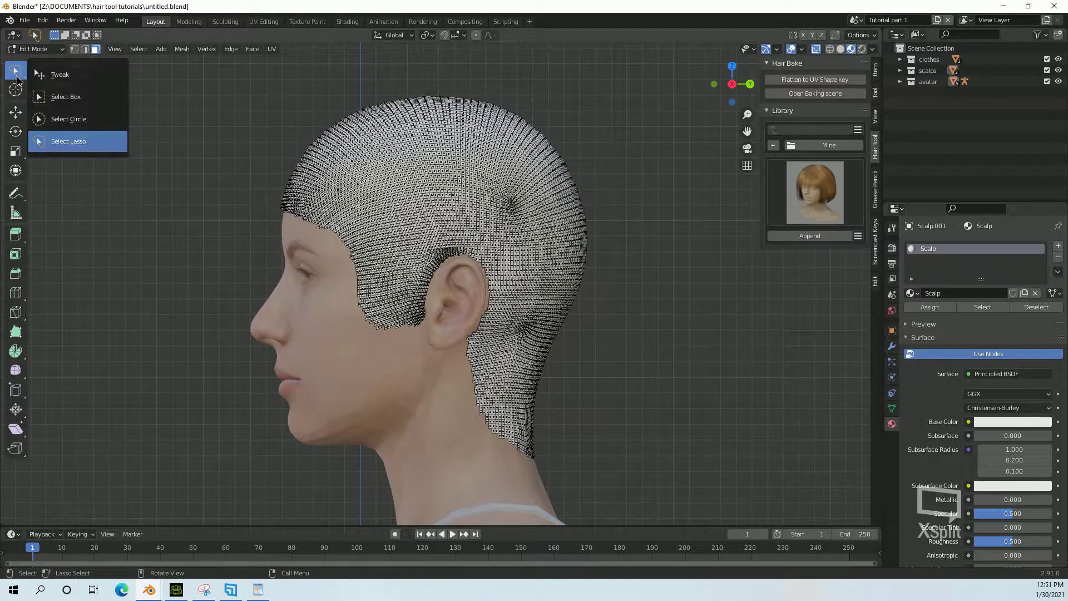
left_click(79, 143)
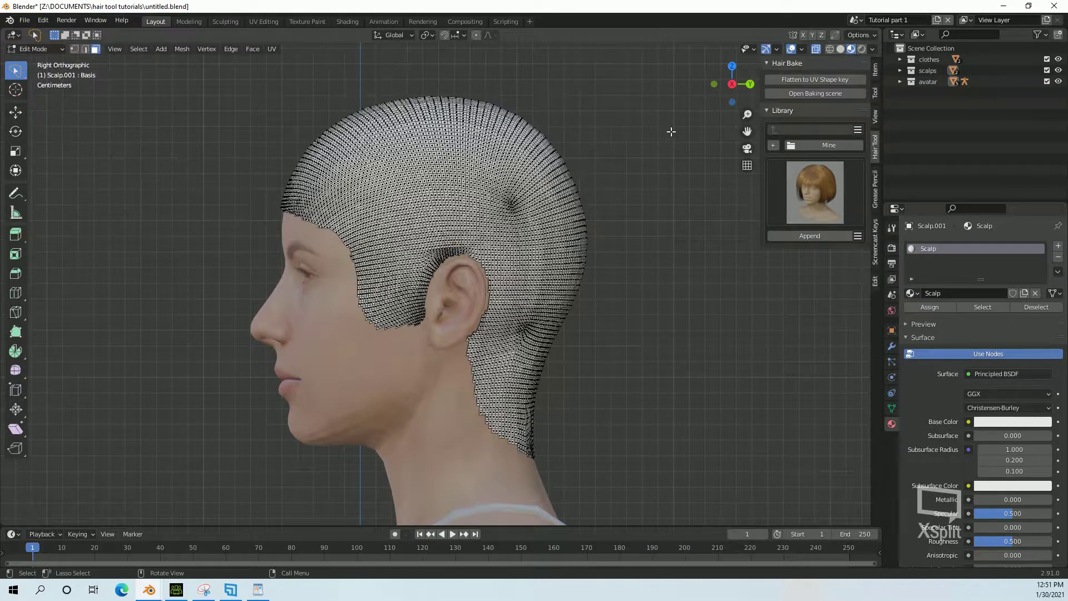
mouse_move(594, 66)
left_mouse_down()
mouse_move(348, 75)
mouse_move(298, 91)
mouse_move(289, 127)
mouse_move(360, 175)
mouse_move(405, 245)
mouse_move(449, 244)
mouse_move(498, 285)
mouse_move(493, 348)
mouse_move(524, 412)
mouse_move(634, 165)
mouse_move(658, 217)
left_mouse_up()
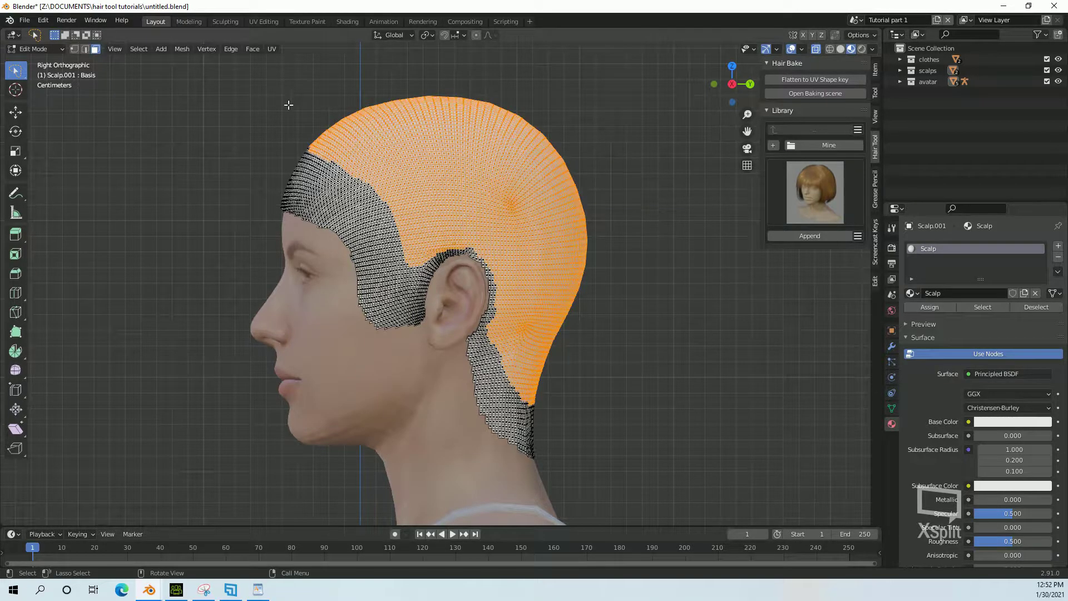
middle_click_drag(234, 289, 248, 313)
left_click(815, 51)
mouse_move(184, 301)
middle_mouse_down()
mouse_move(205, 298)
mouse_move(39, 300)
mouse_move(233, 310)
mouse_move(183, 300)
middle_mouse_up()
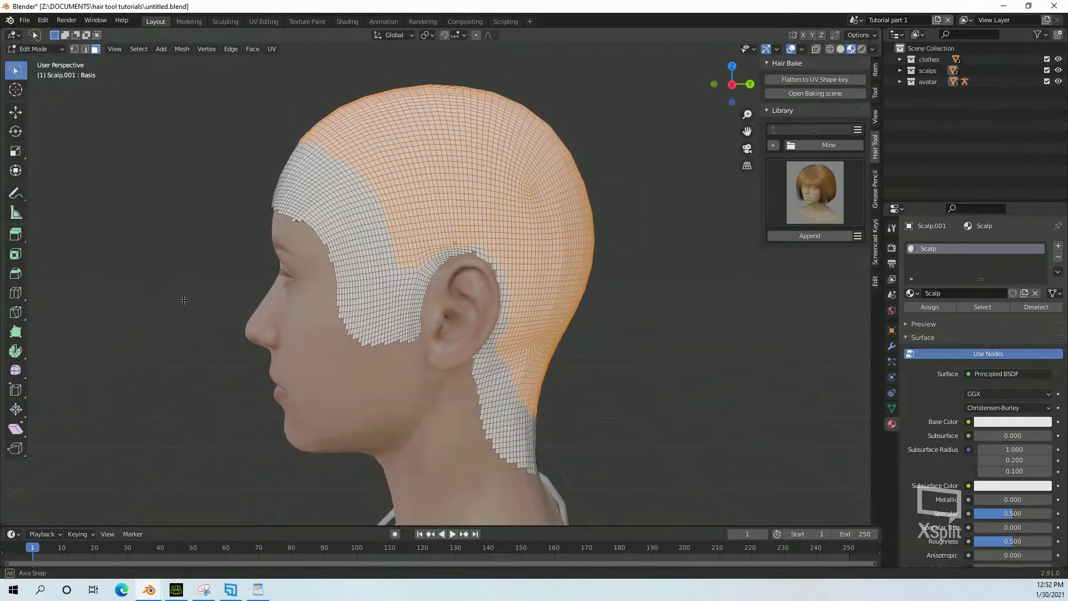
Step: Delete all existing vertex groups from the scalp mesh
key("alt+Tab")
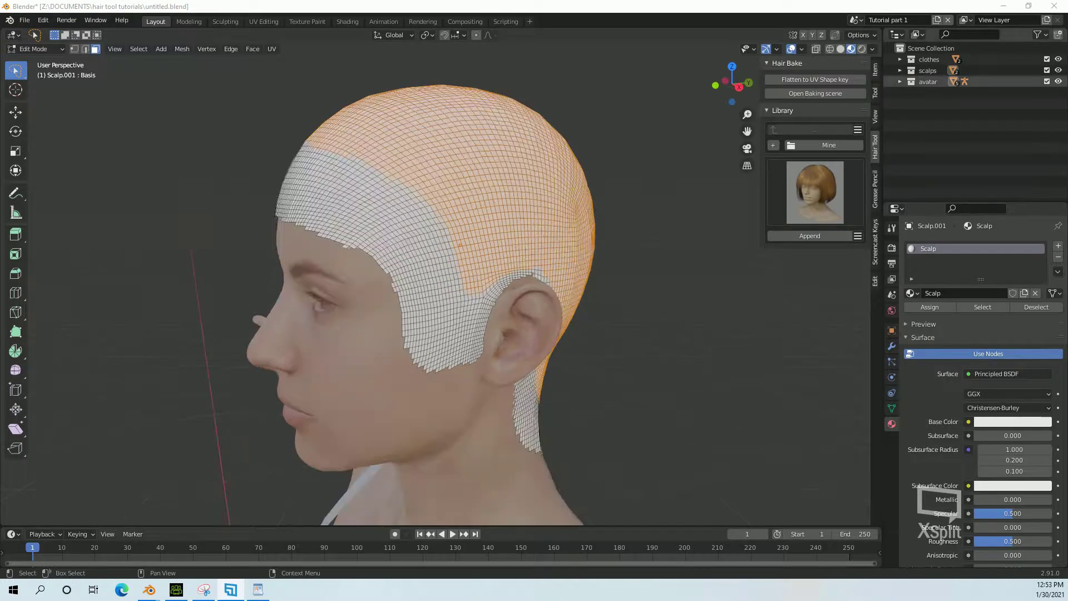
left_click(892, 409)
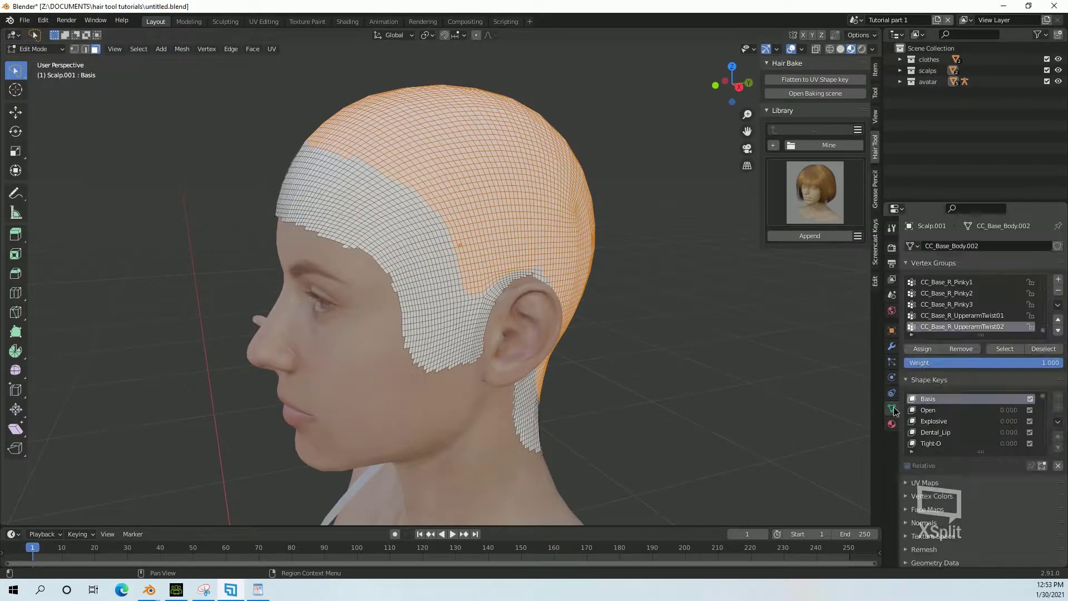
left_click(1059, 304)
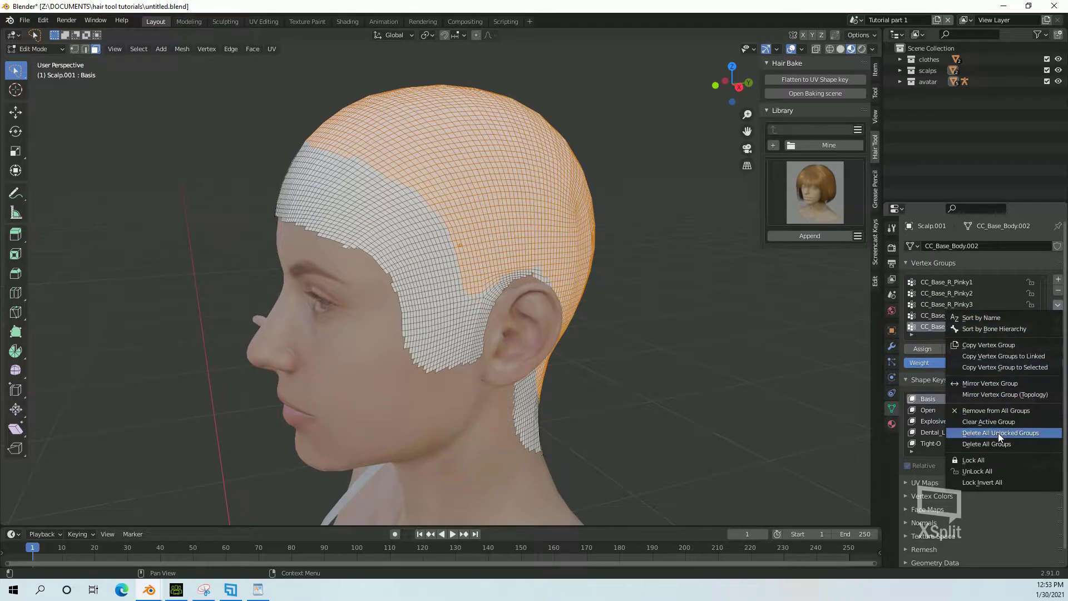
left_click(996, 410)
left_click(1058, 304)
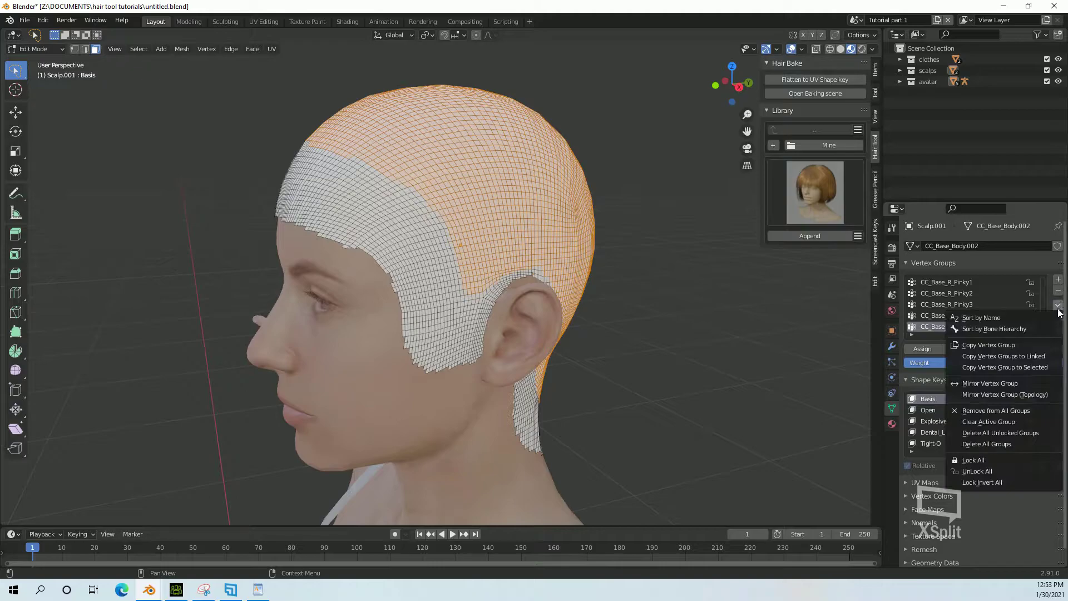
left_click(999, 446)
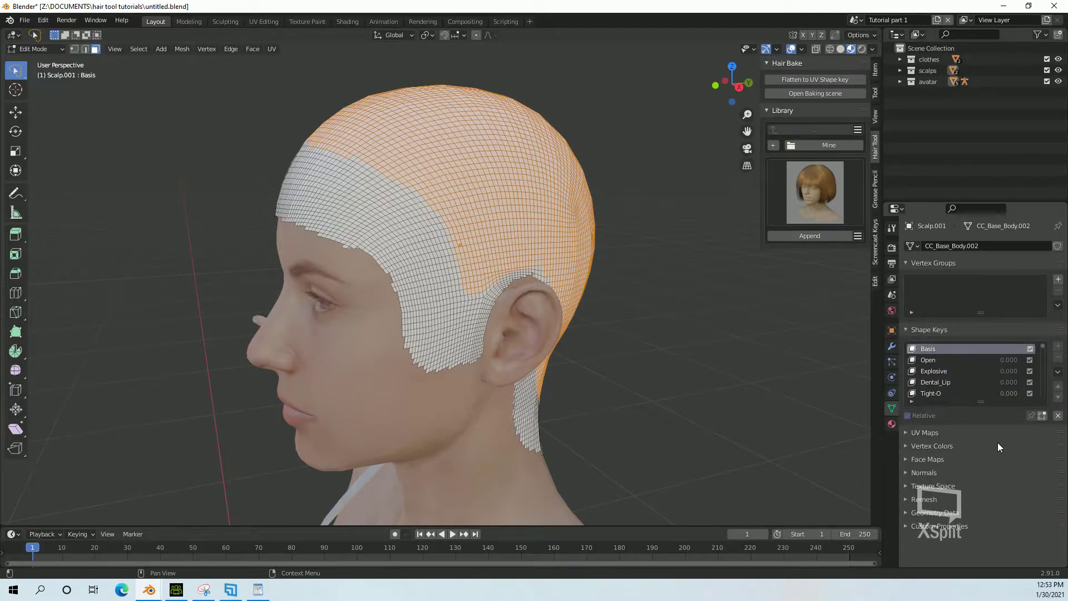
Step: Add a vertex group named Scalp, assign the selected faces to it, and test it by deselecting and reselecting the group
left_click(1058, 280)
double_click(935, 283)
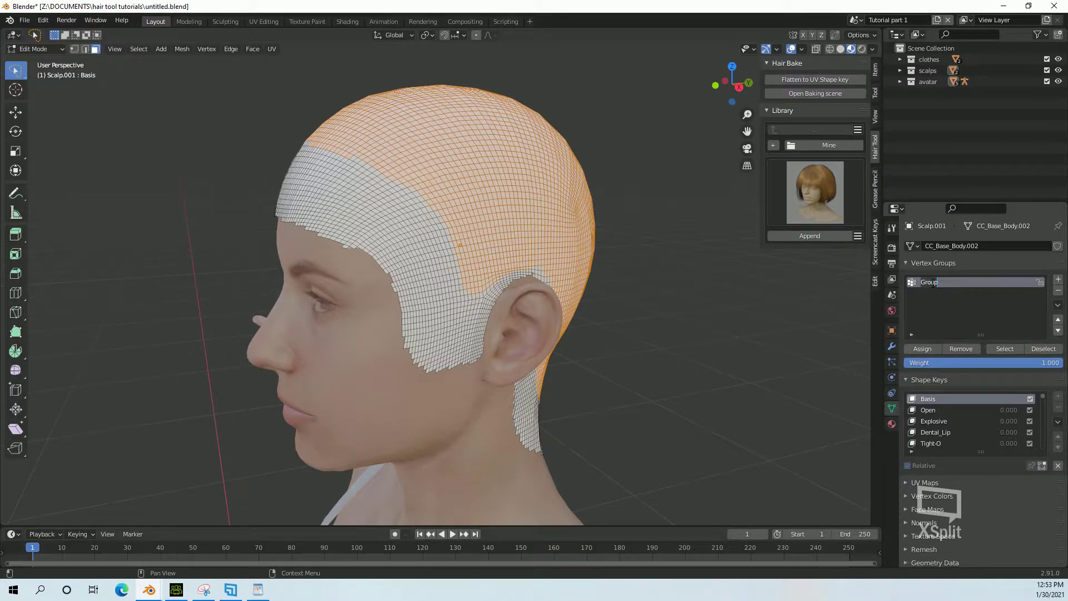
type("Scalp")
left_click(915, 349)
left_click(1052, 349)
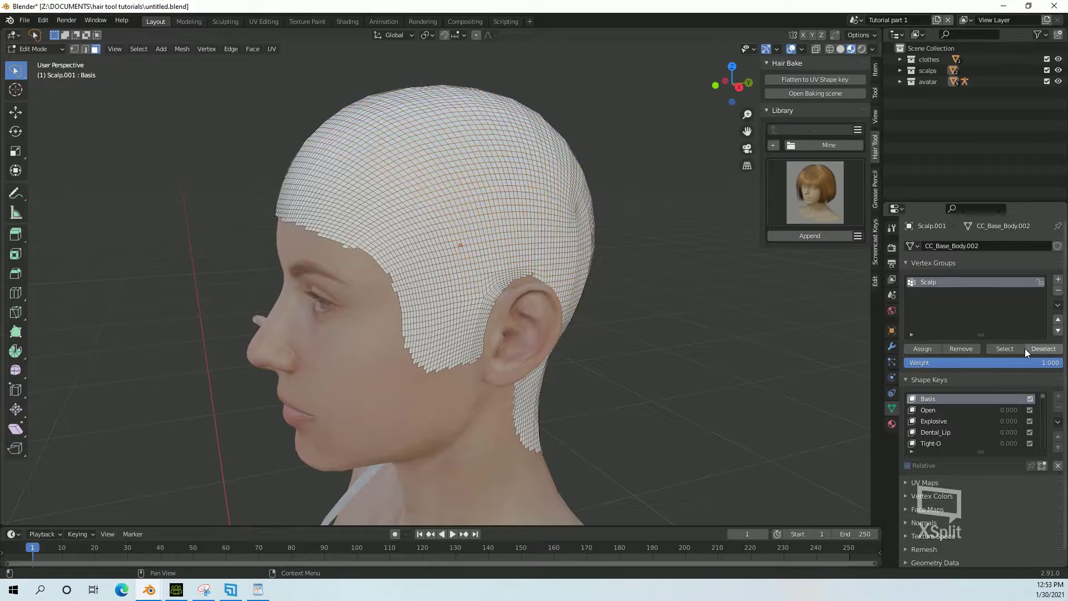
left_click(1010, 349)
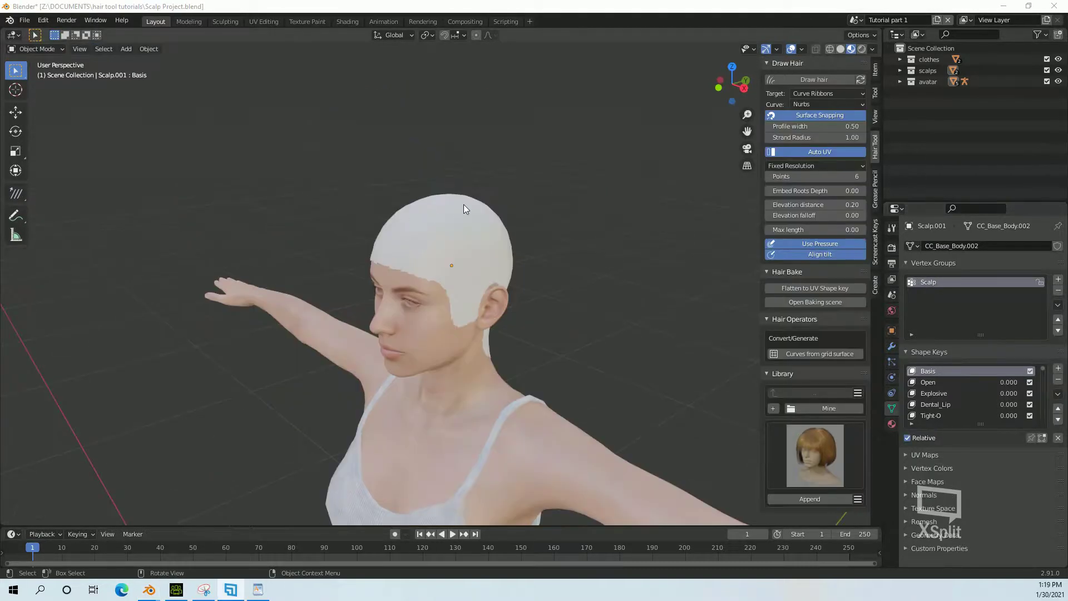
Step: Unwrap all faces of the scalp mesh in the UV Editing workspace
left_click(479, 213)
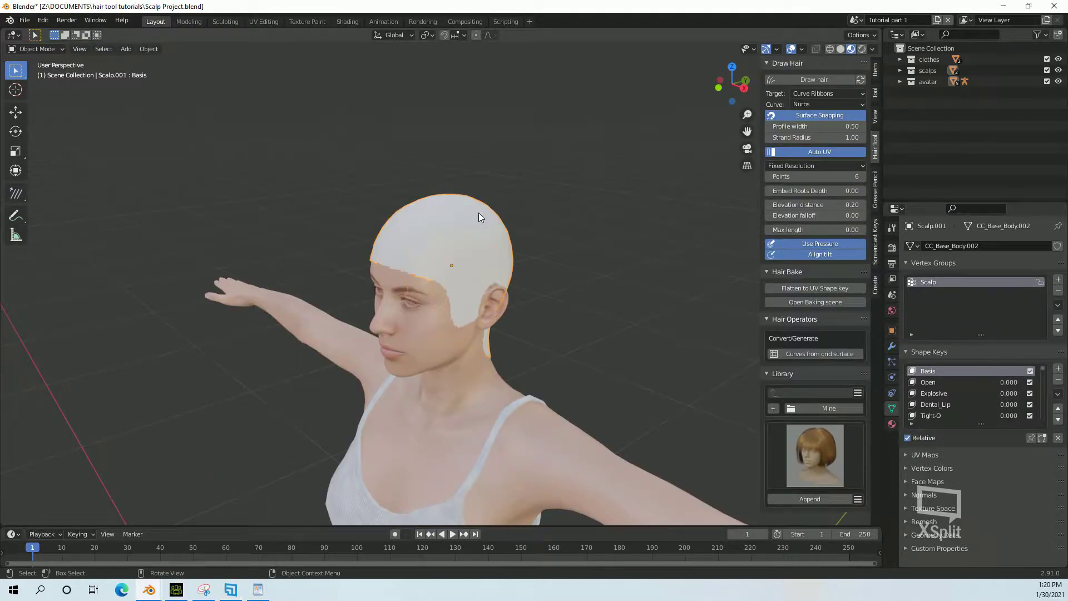
left_click(256, 22)
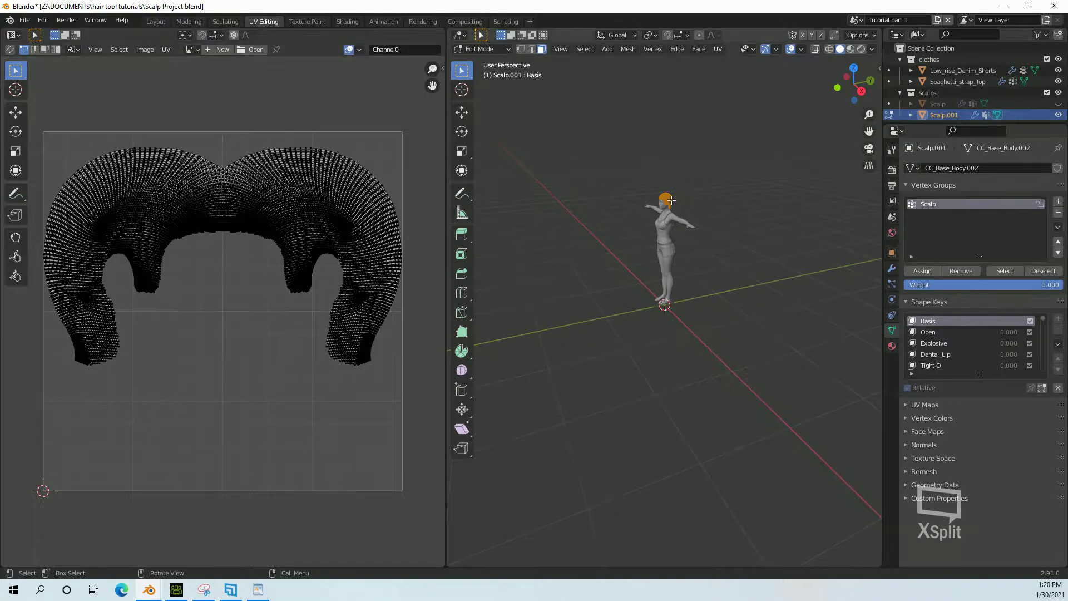
scroll(671, 200, "up", 10)
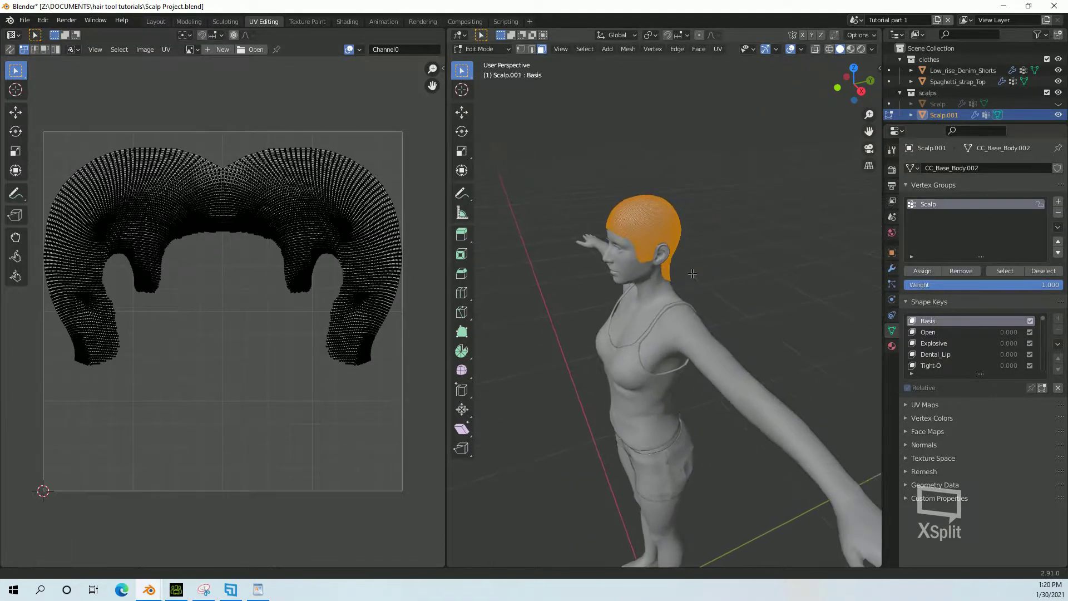
scroll(692, 273, "up", 2)
left_click(706, 226)
key("a")
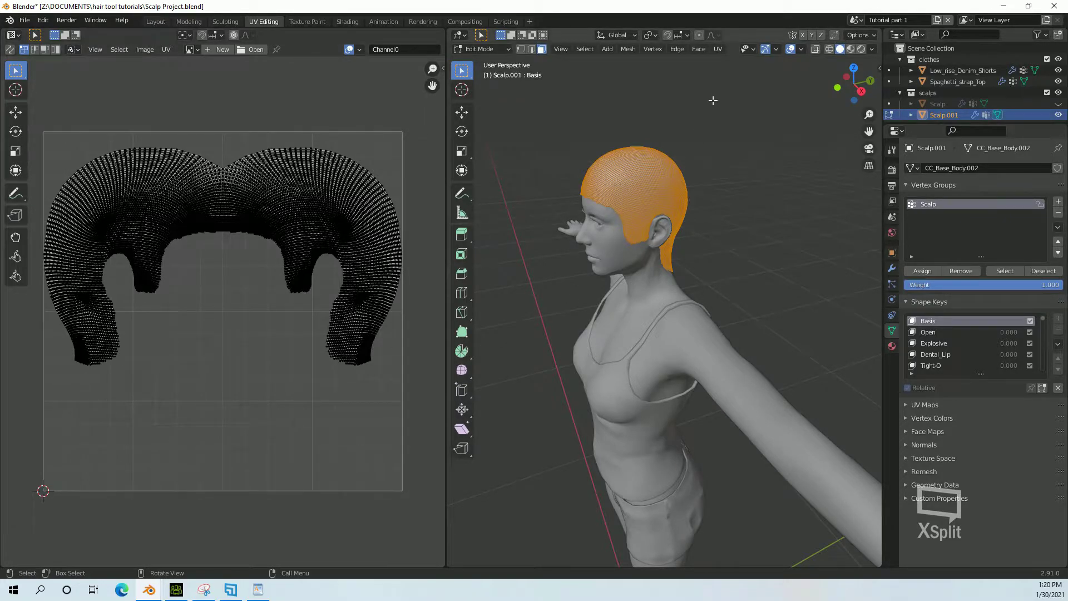
left_click(718, 50)
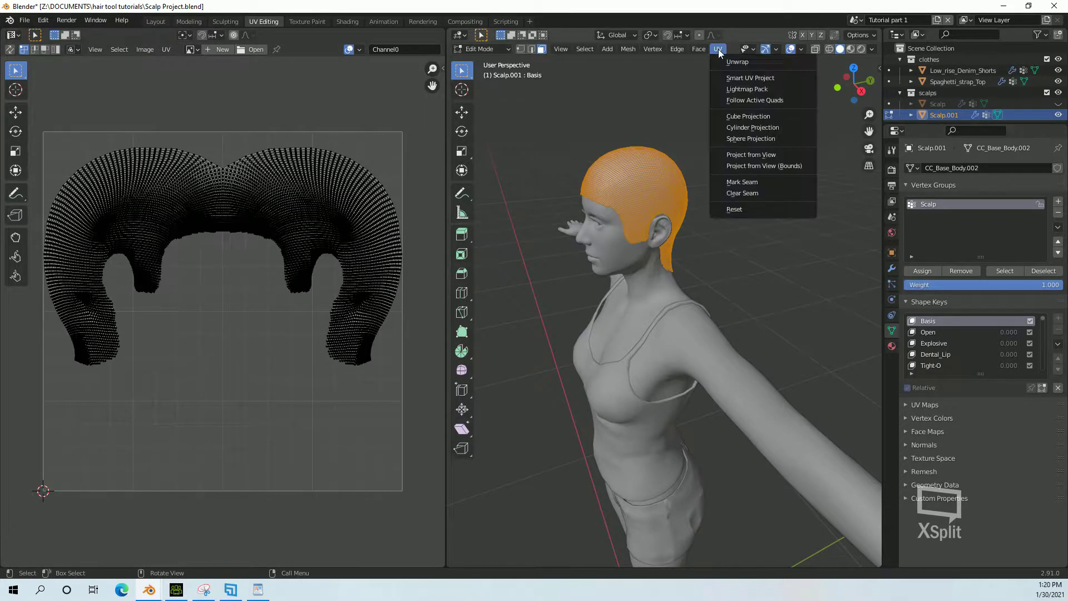
left_click(762, 64)
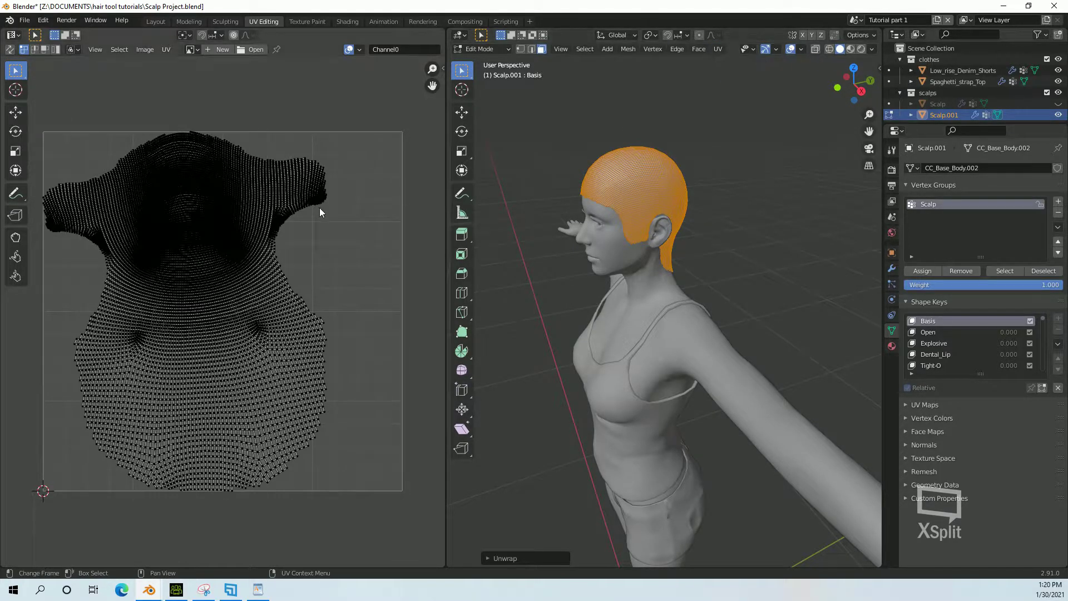
Step: Select the whole scalp UV island, scale it down slightly, rotate it about 5° to stand upright, and centre it within the UV square
scroll(319, 209, "down", 2)
left_click_drag(78, 139, 372, 477)
key("s")
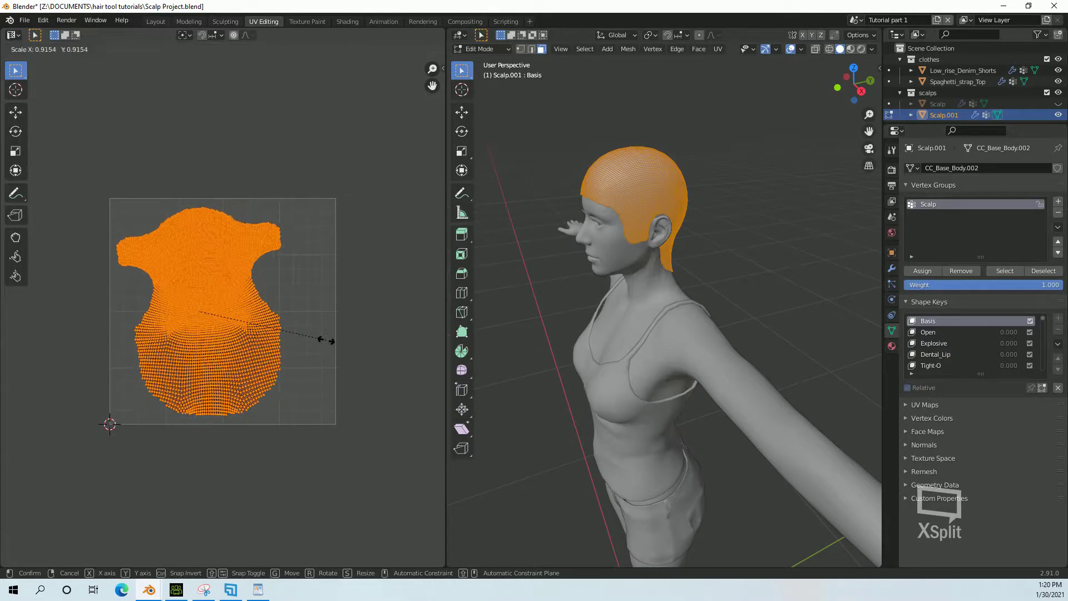
left_click(318, 312)
key("r")
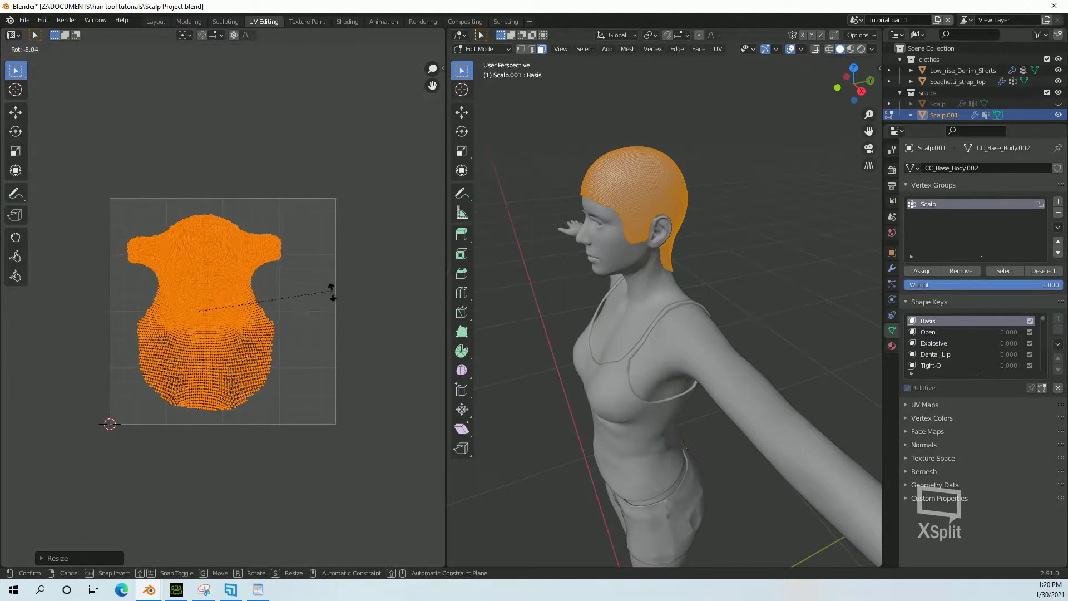
left_click(334, 294)
key("g")
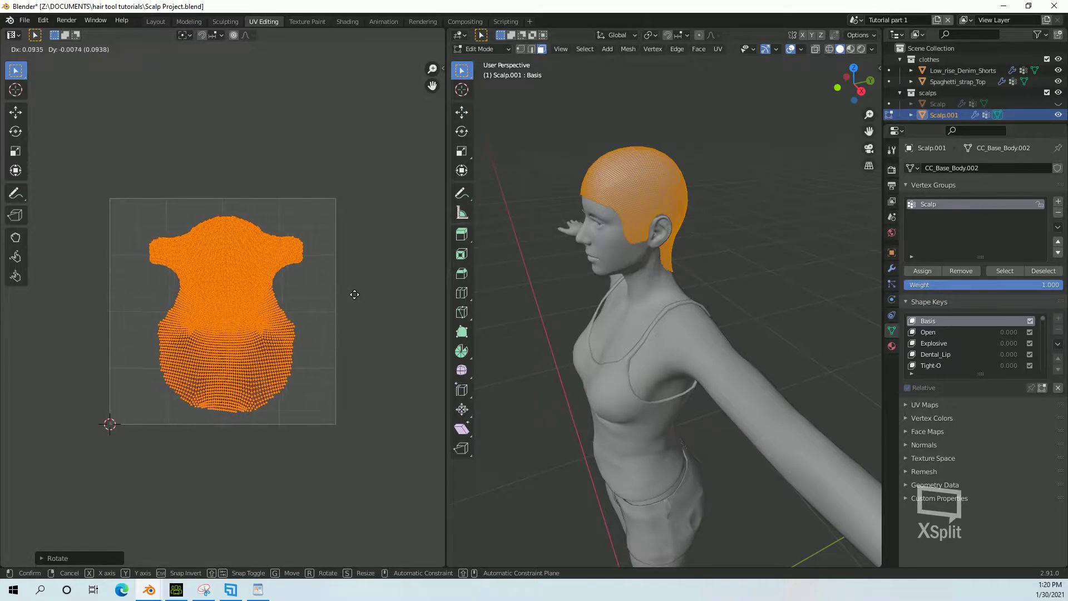
left_click(312, 301)
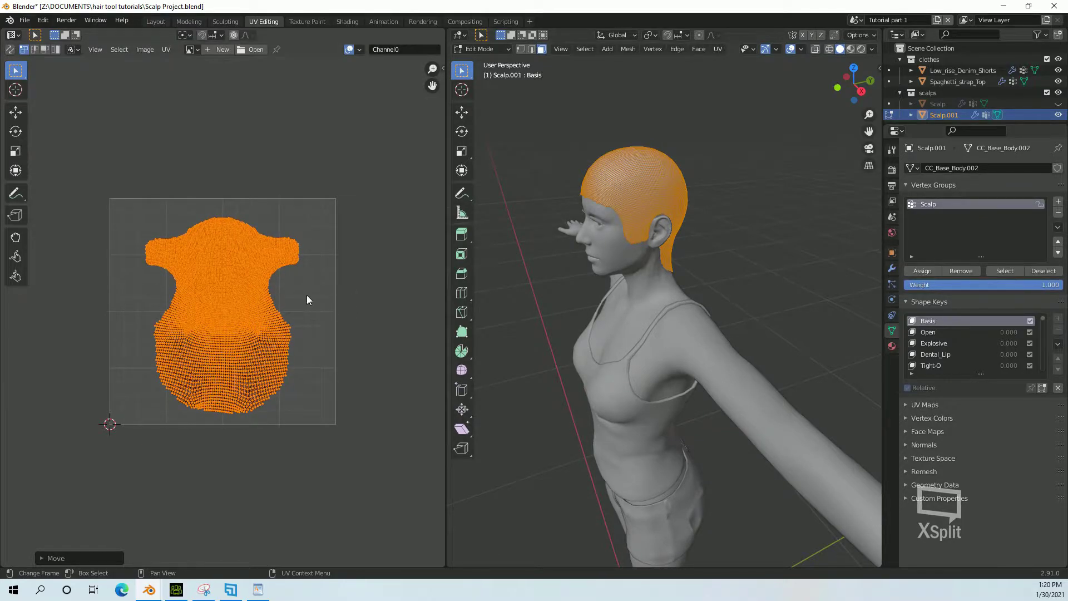
Step: Scale the scalp UV island up slightly and move it so it fills the UV square evenly
key("s")
left_click(314, 294)
key("g")
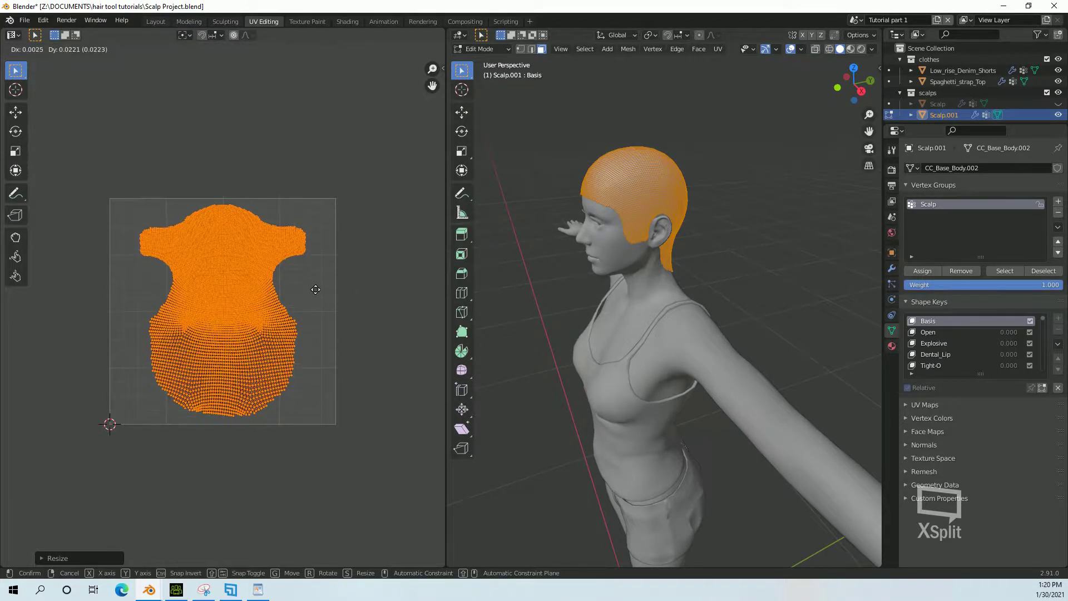
left_click(316, 291)
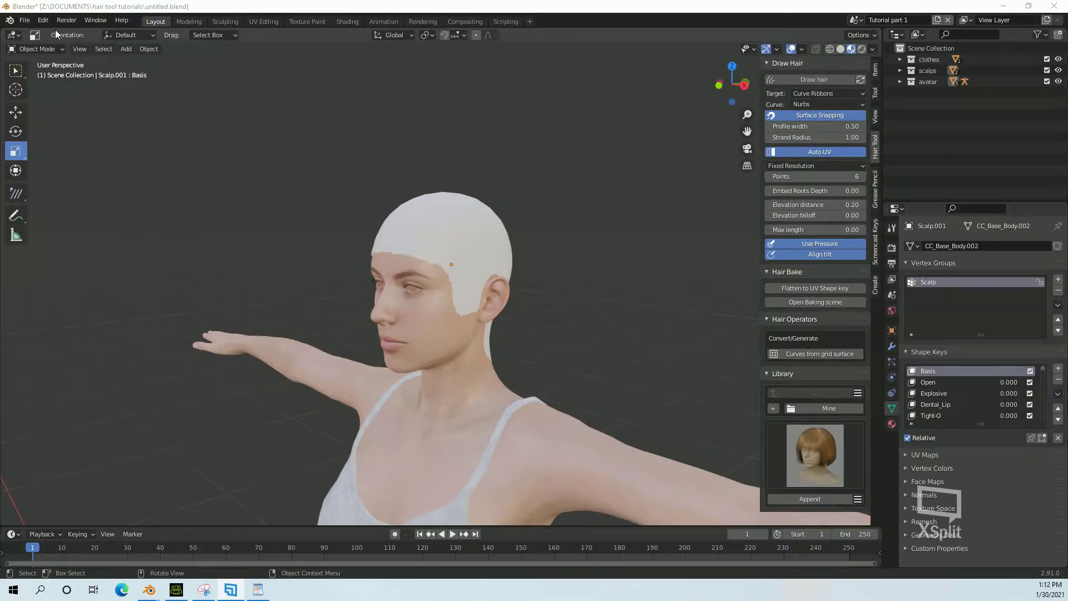
Step: Save the file as Scalp Project in the hair tool tutorials folder
left_click(25, 21)
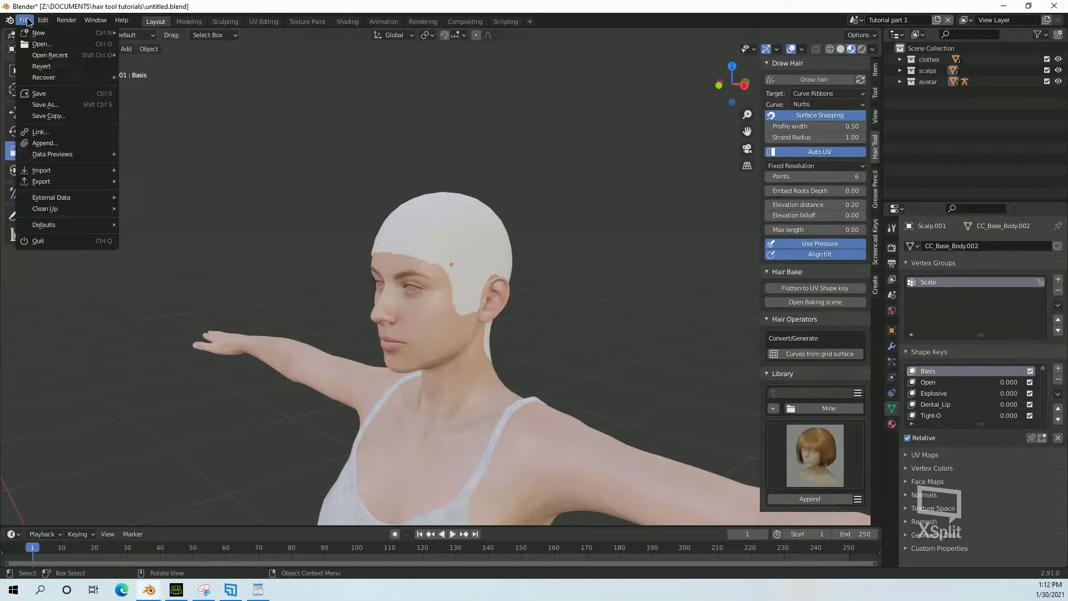
left_click(51, 104)
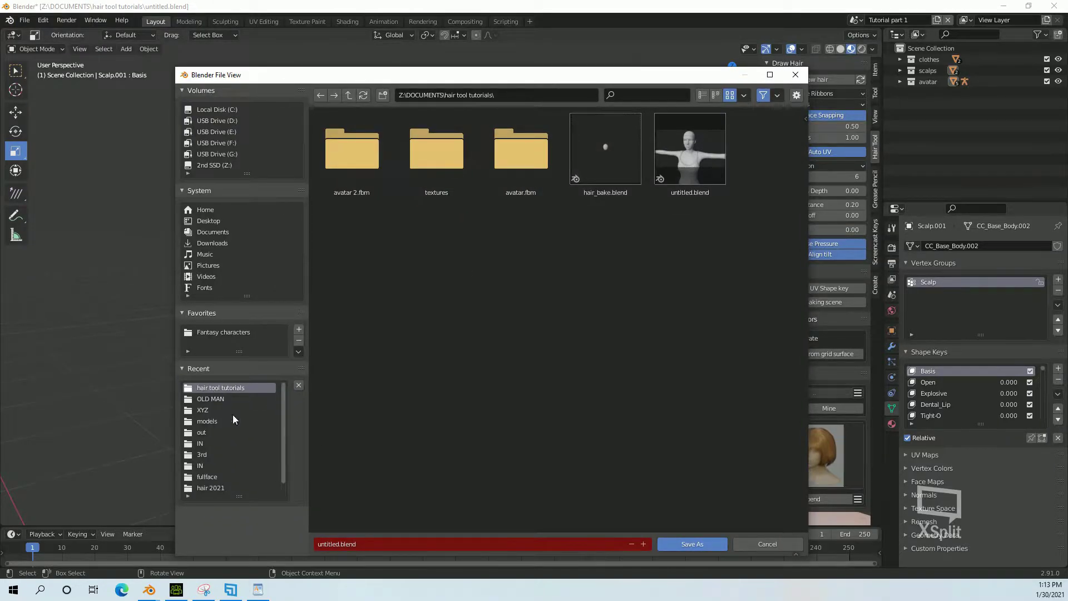
left_click(372, 544)
type("H")
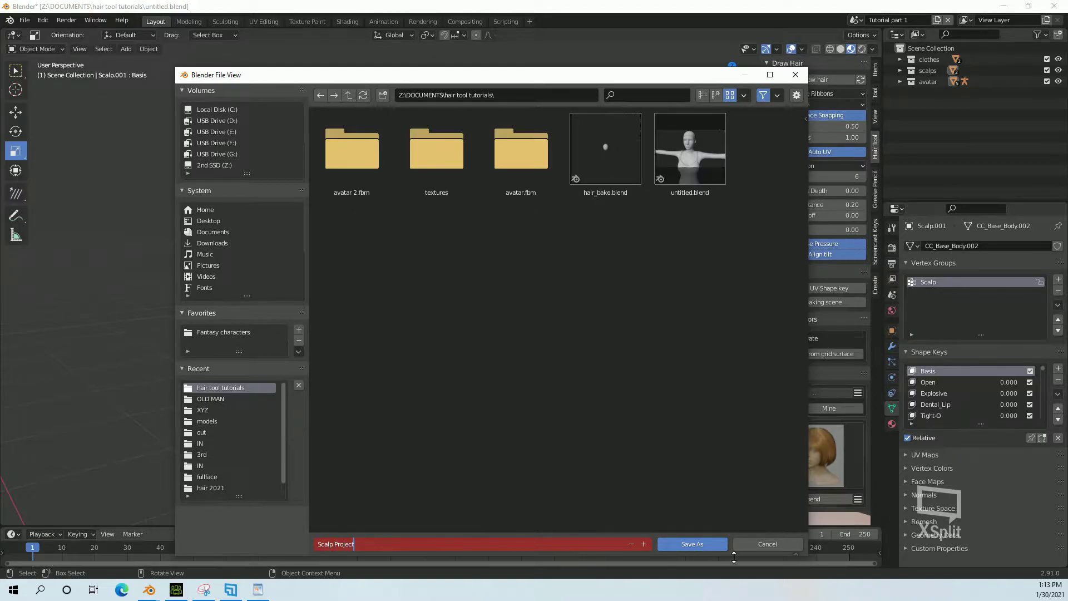
left_click(690, 545)
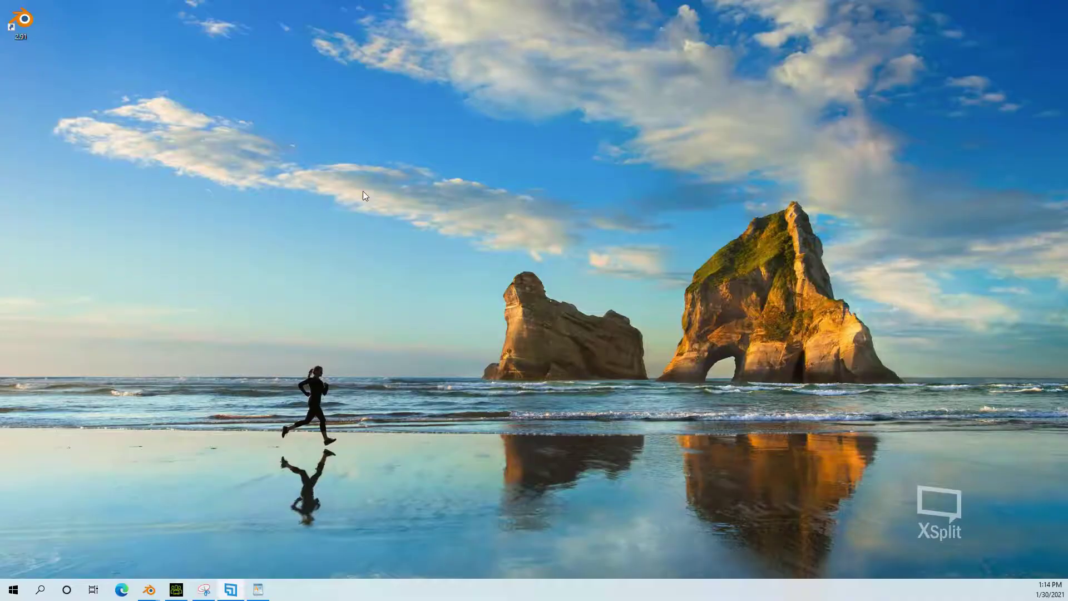
Step: Launch another Blender 2.91 session from the desktop and open Hair Tool's baking scene in it
double_click(21, 22)
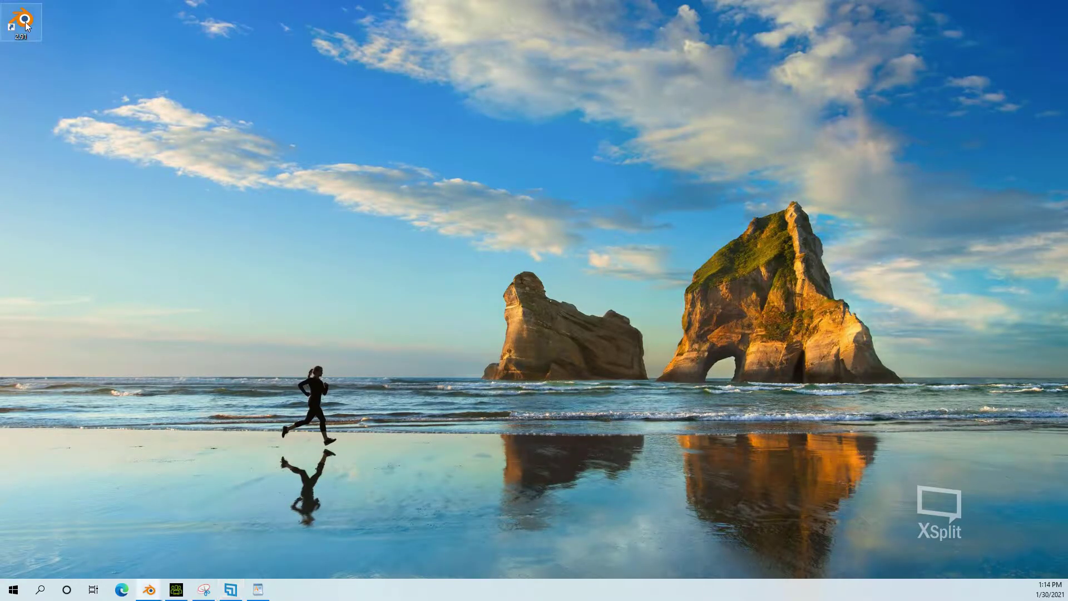
key("n")
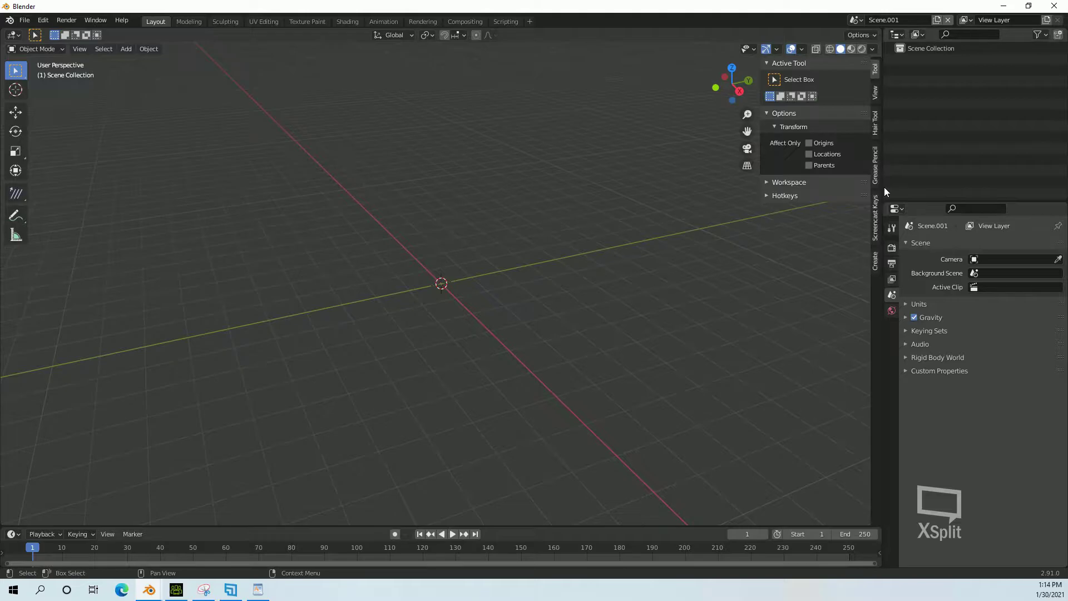
left_click(875, 124)
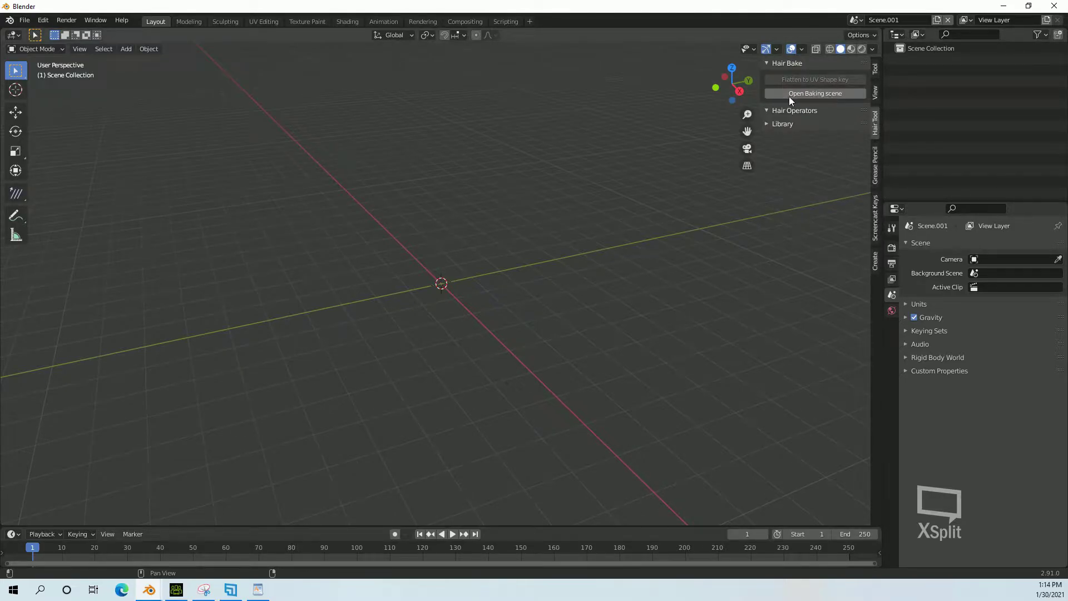
left_click(815, 92)
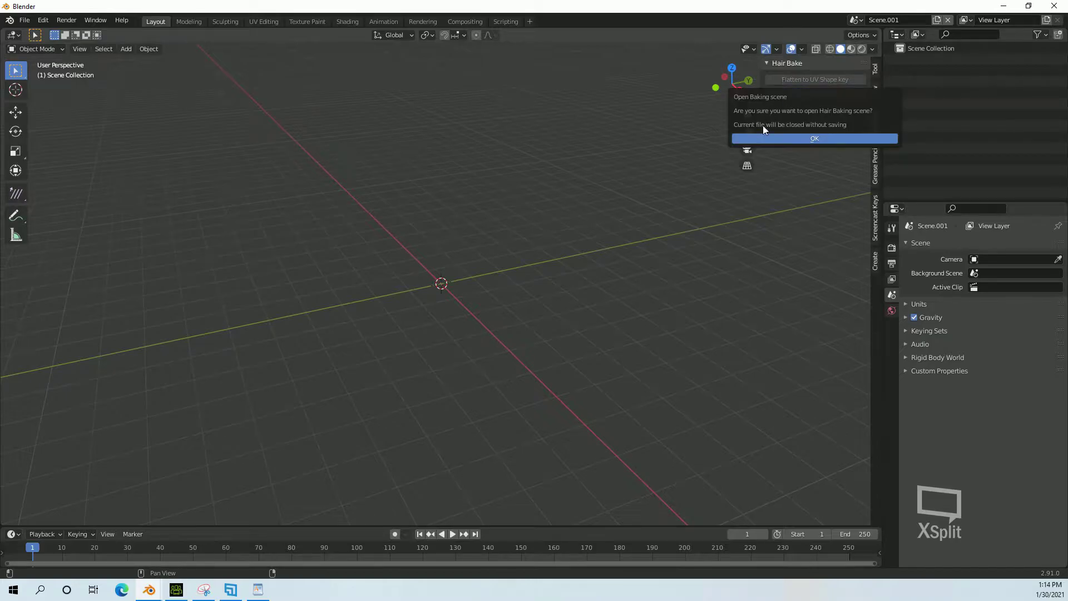
left_click(813, 138)
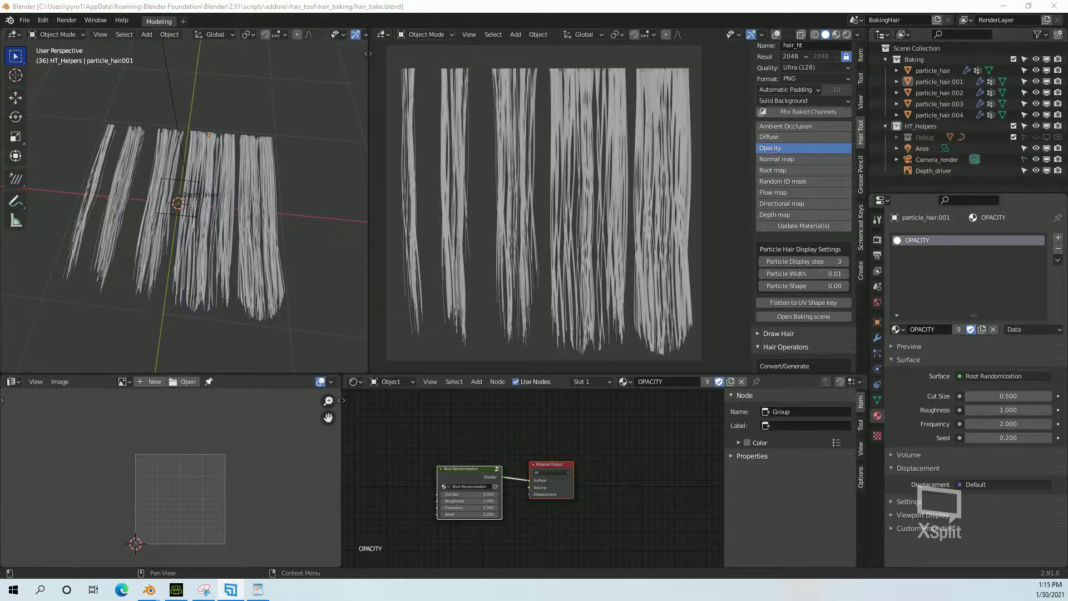
Step: Delete all the sample hair objects, particle_hair through particle_hair.004, from the Baking collection
left_click(919, 69)
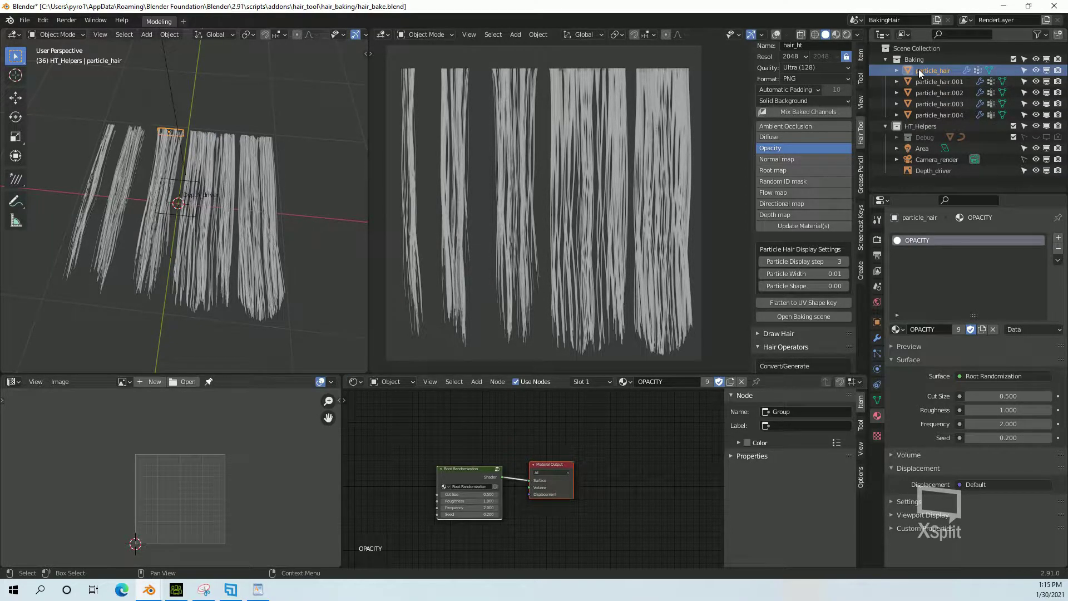
left_click(923, 114, "shift")
key("Delete")
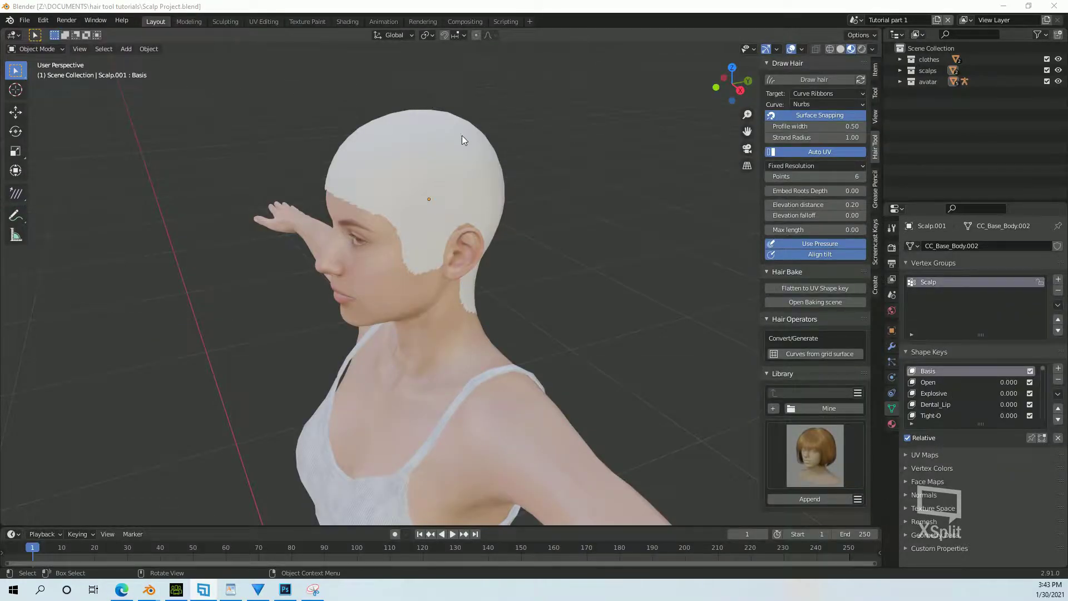
Step: Show the scalp's UV layout in the Scalp Project's UV Editing workspace and capture the whole UV square with Snipping Tool
left_click(463, 136)
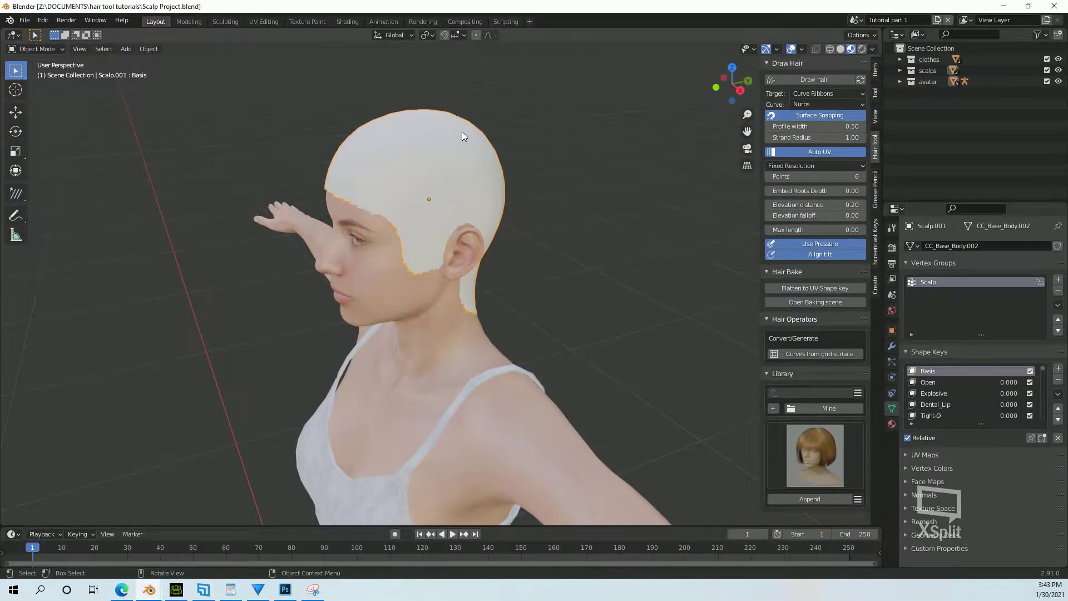
left_click(269, 24)
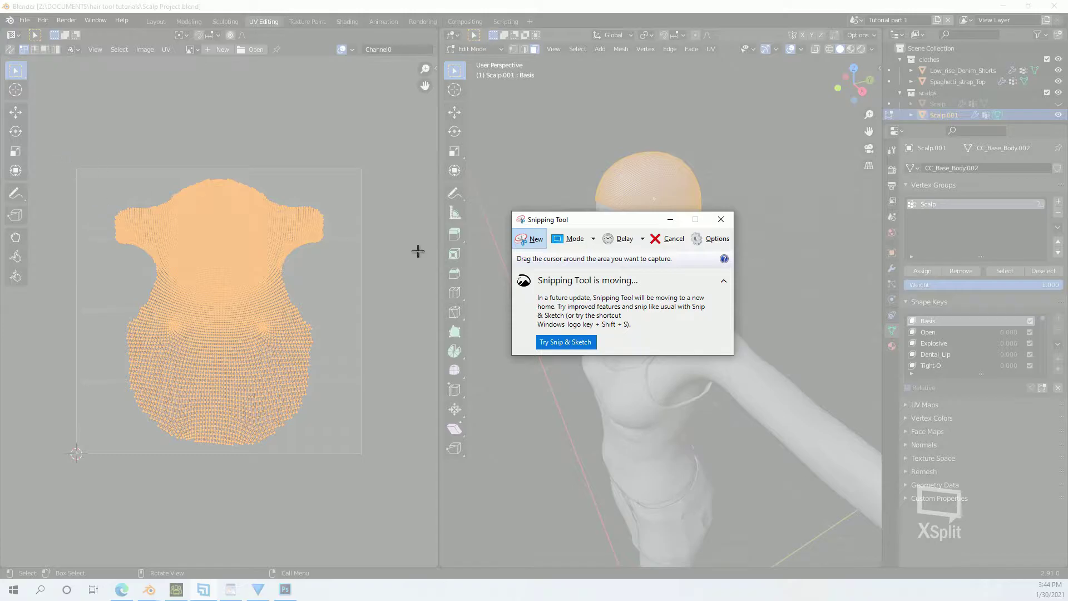
left_click(526, 243)
left_click_drag(625, 225, 626, 202)
left_click(521, 216)
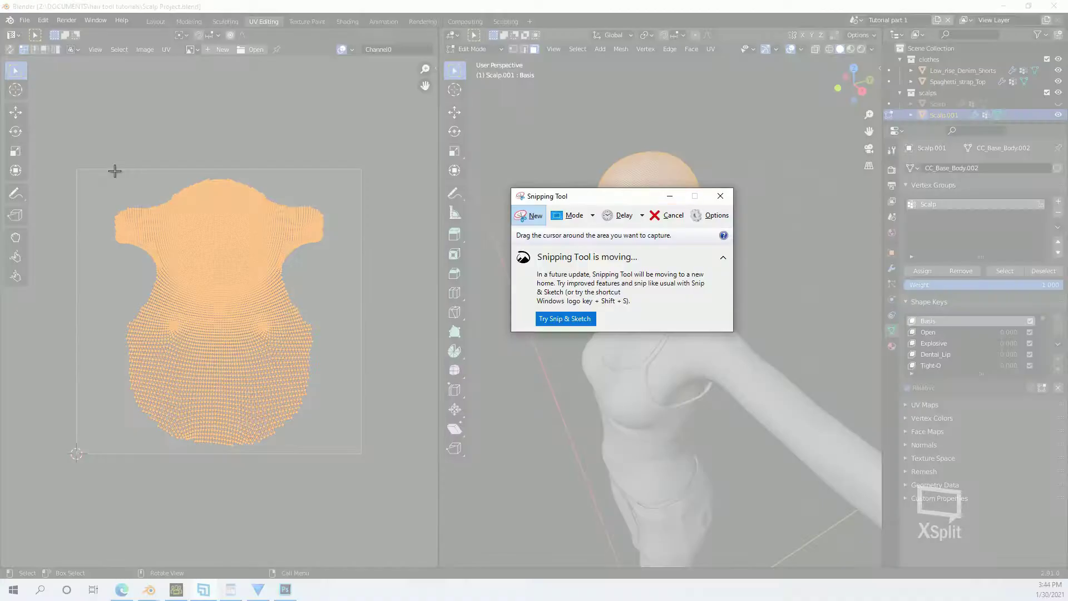
left_click_drag(59, 141, 390, 483)
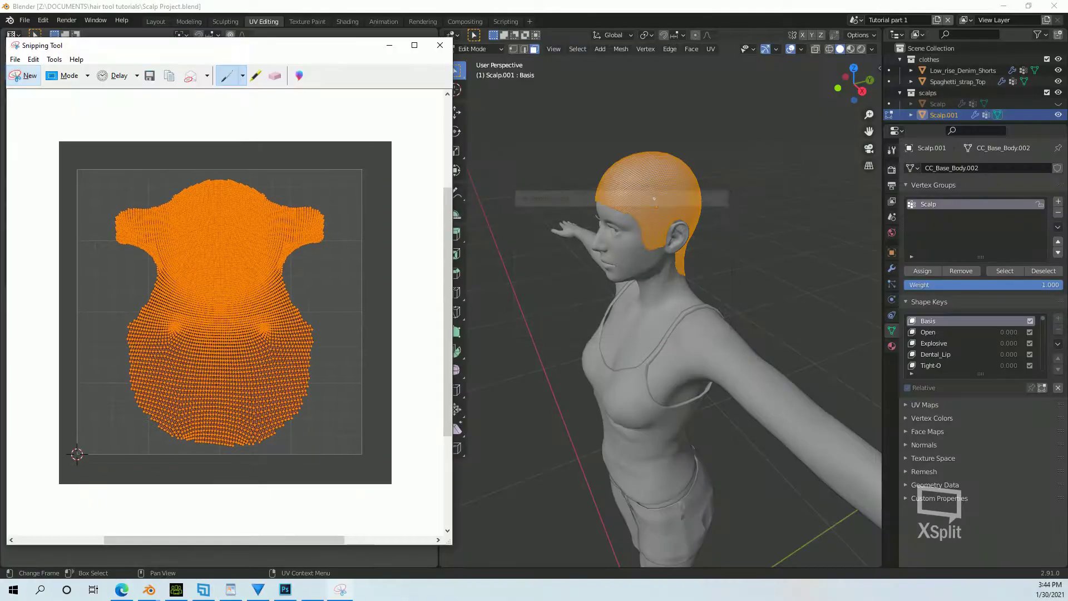
Step: Save the UV capture as scalp UV.PNG in the hair tool tutorials folder, replacing the existing file
left_click(150, 77)
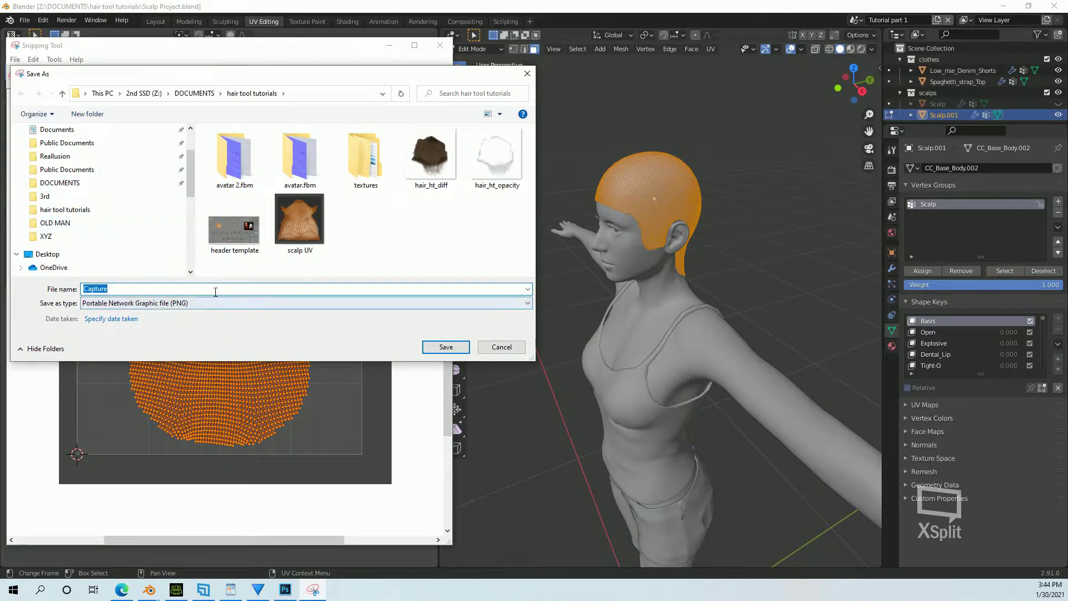
double_click(306, 233)
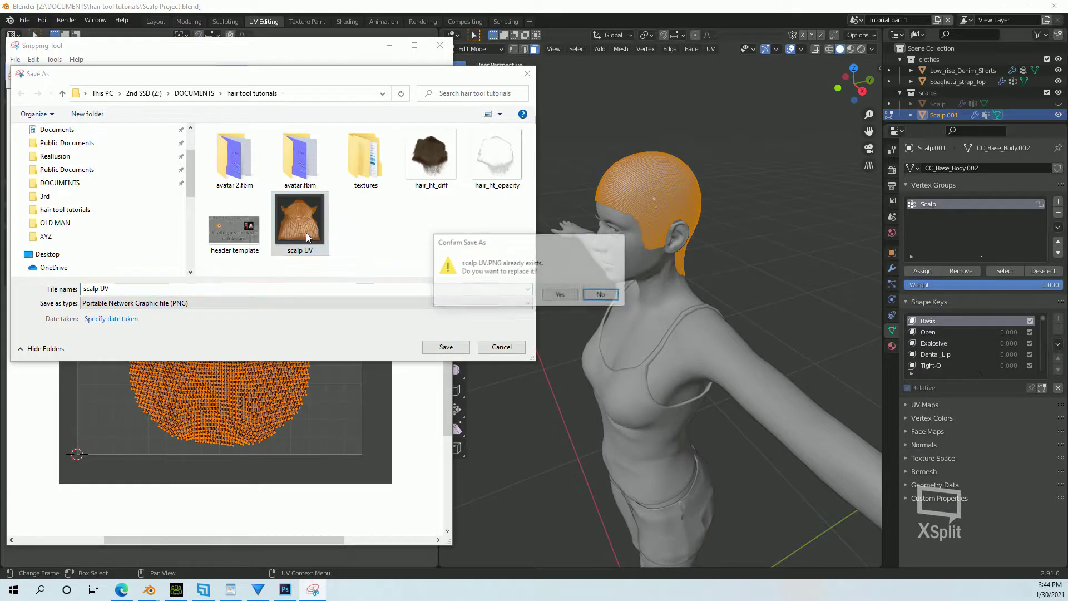
left_click(559, 293)
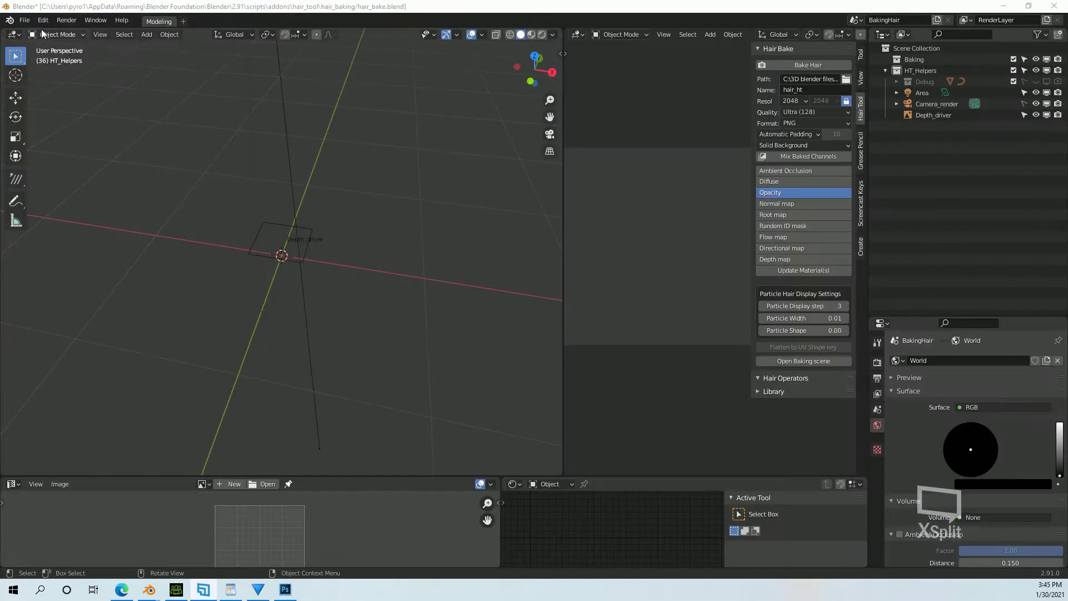
Step: In the baking scene's top view, add scalp UV.PNG as a reference image aligned to the view
left_click(535, 56)
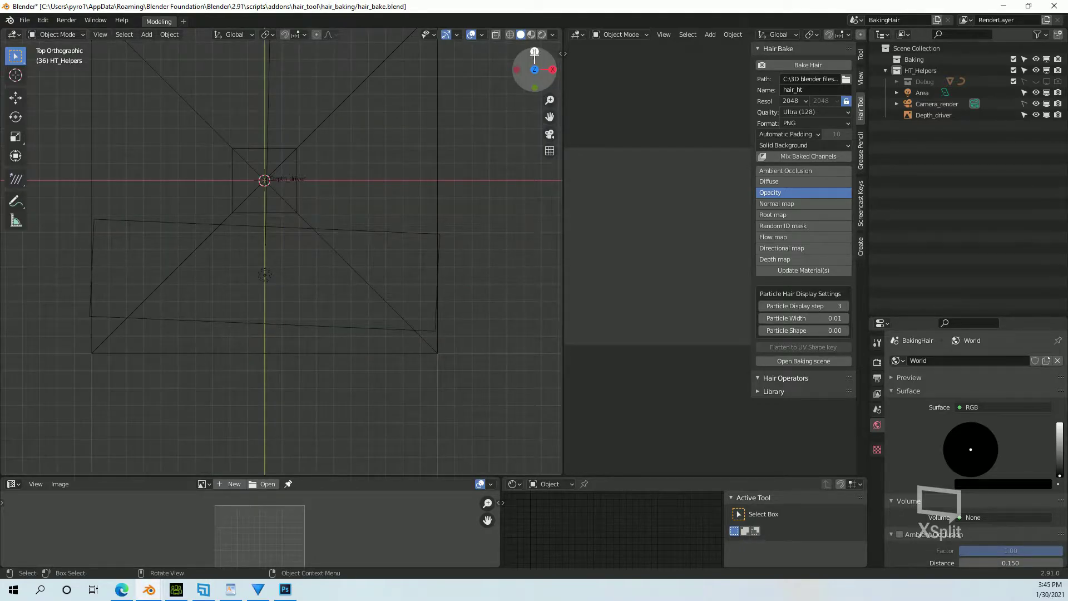
key("shift+a")
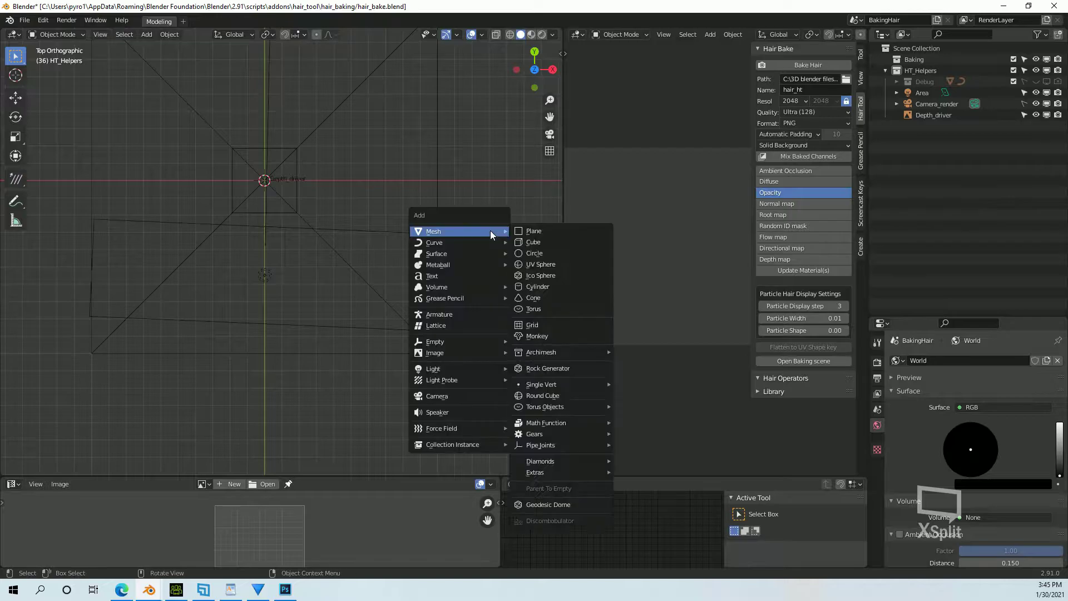
mouse_move(486, 351)
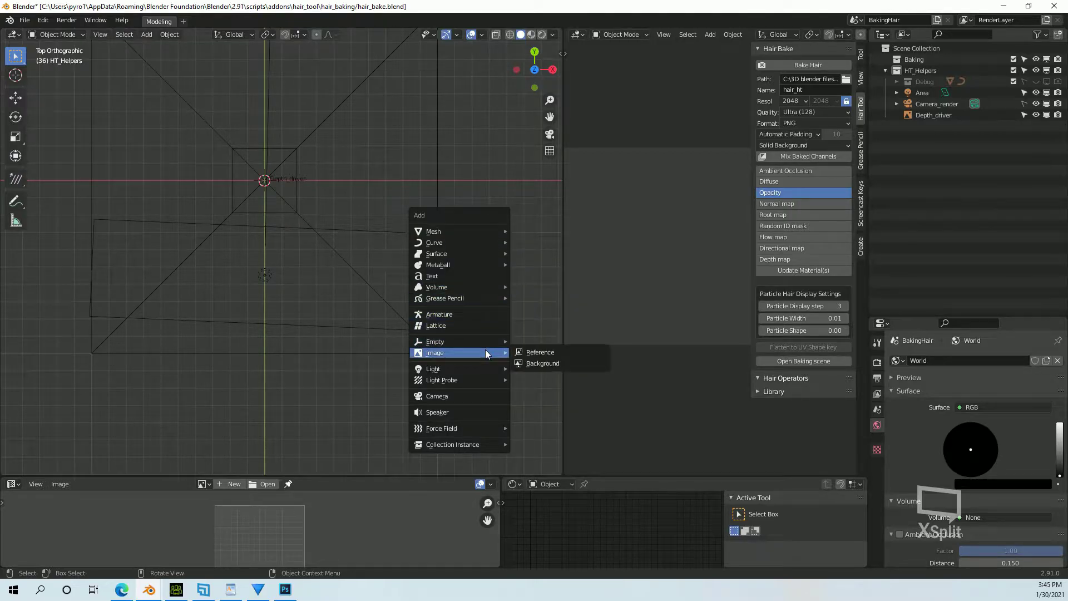
left_click(544, 352)
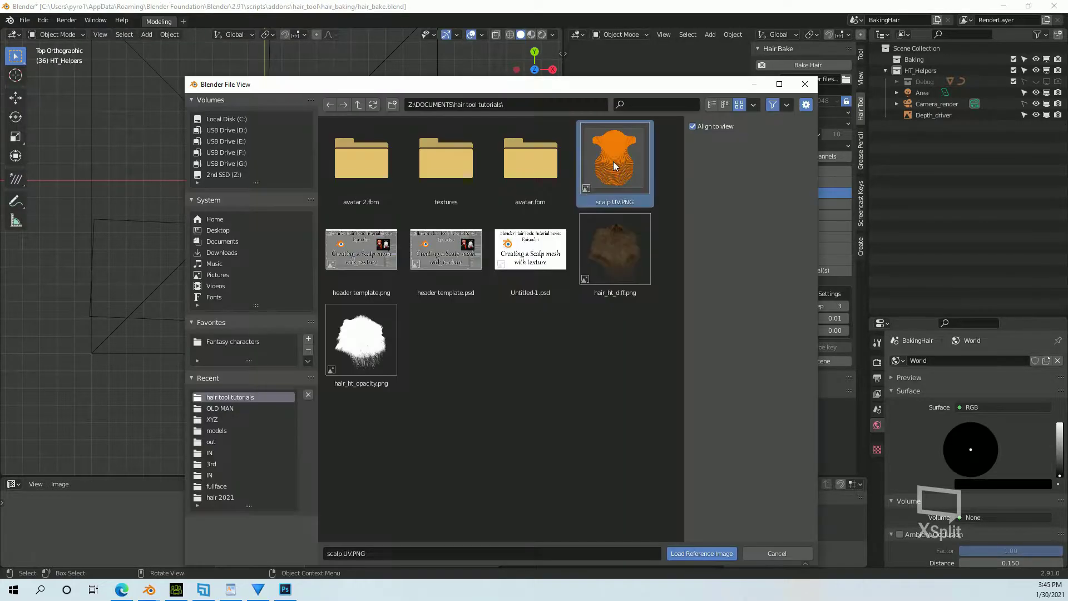
double_click(613, 161)
scroll(205, 295, "down", 4)
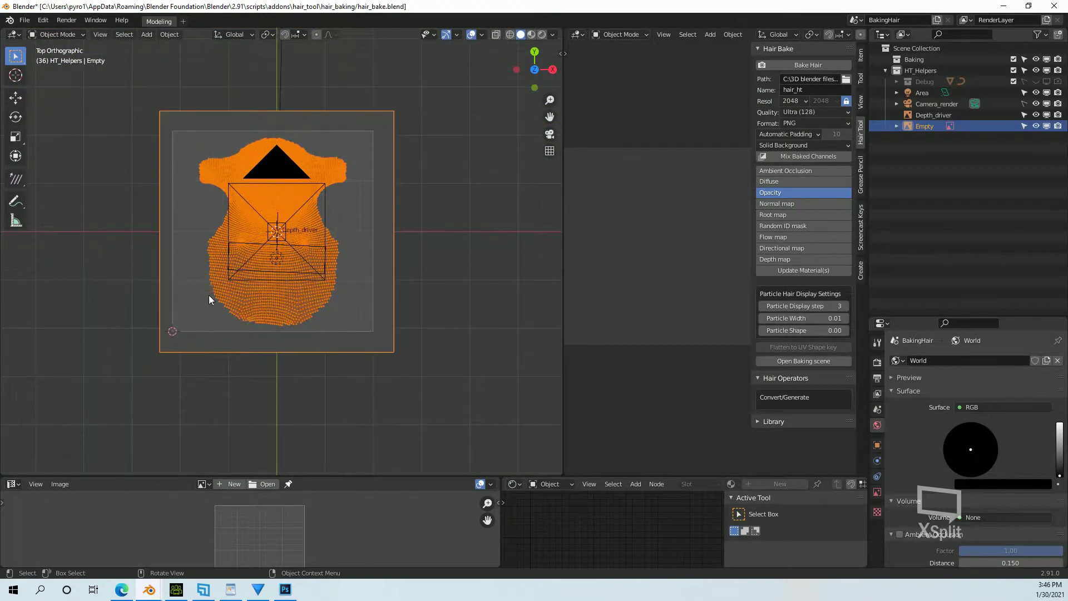
Step: Scale the scalp UV reference image by about 0.468 to roughly match the camera frame
key("s")
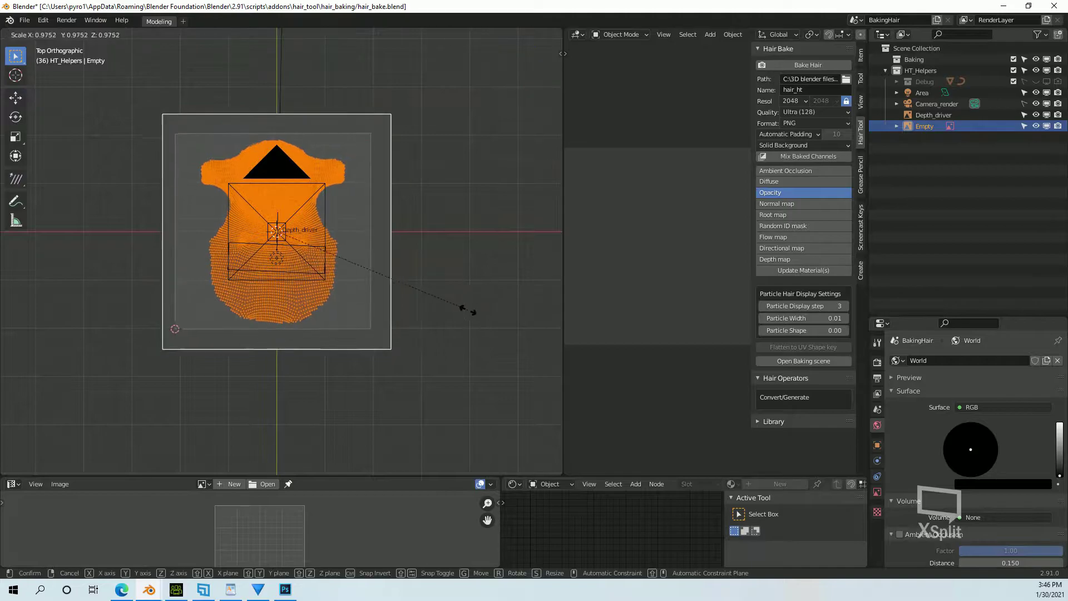
left_click(368, 272)
scroll(292, 198, "up", 3)
scroll(305, 241, "up", 2)
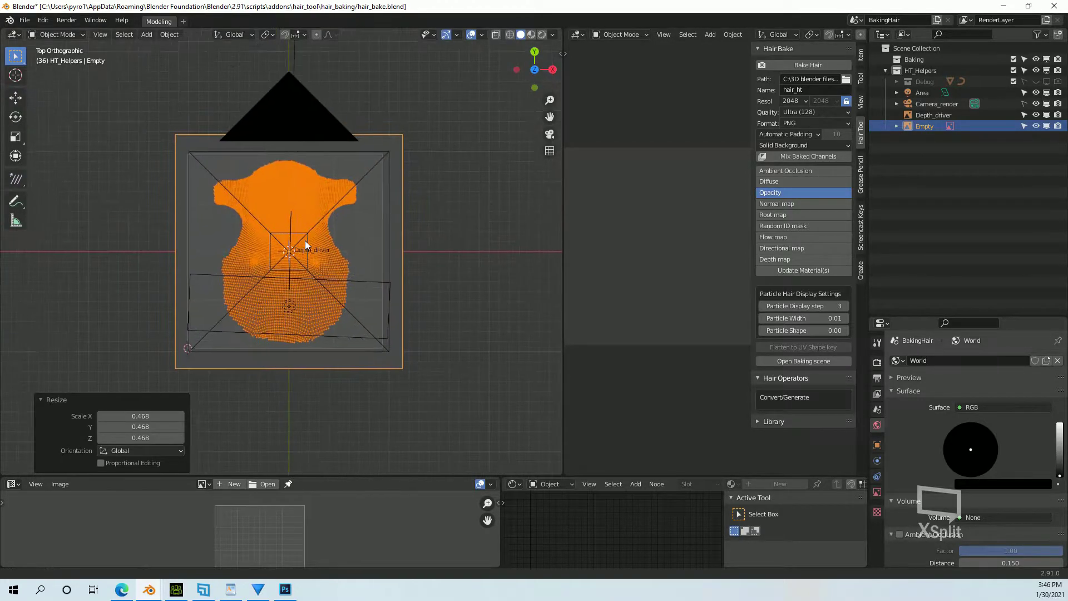
Step: Fine-tune the reference image's position and enlarge it by about 1.045 so its UV square lines up with the camera frame
key("g")
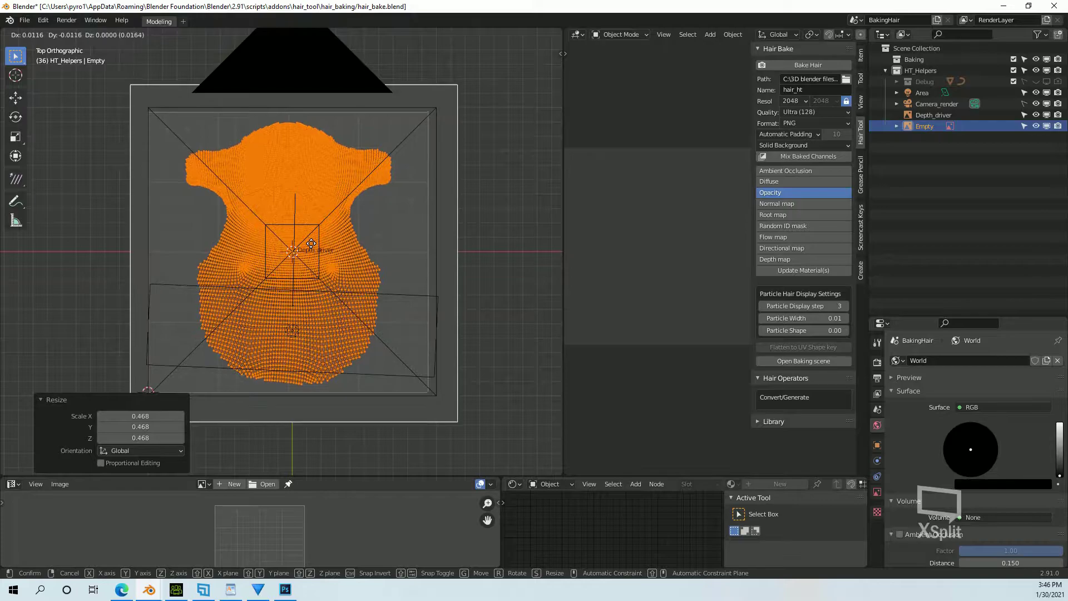
left_click(310, 245)
key("s")
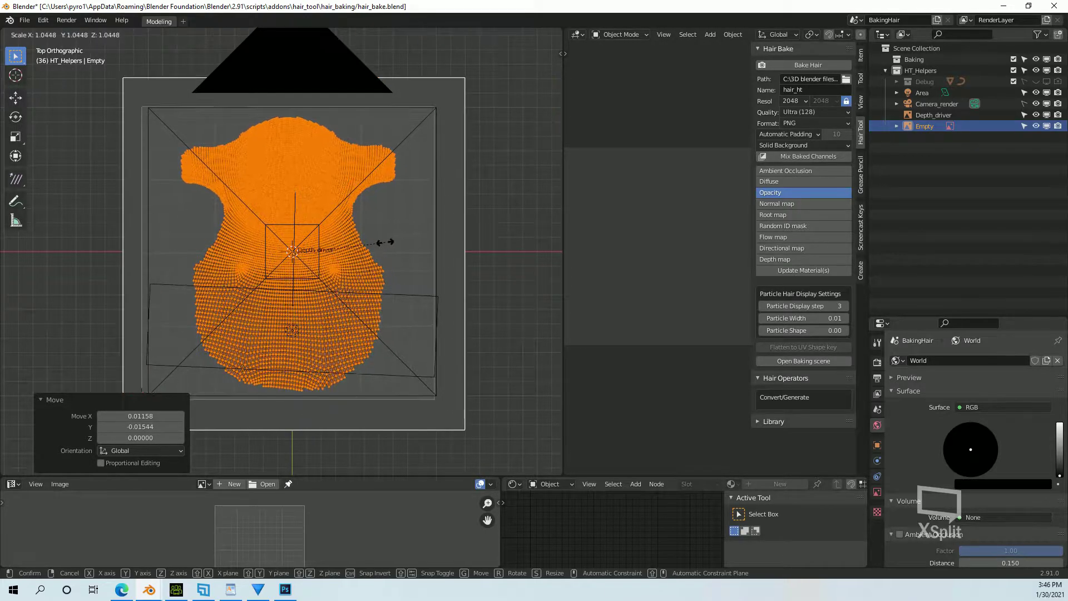
left_click(350, 249)
key("g")
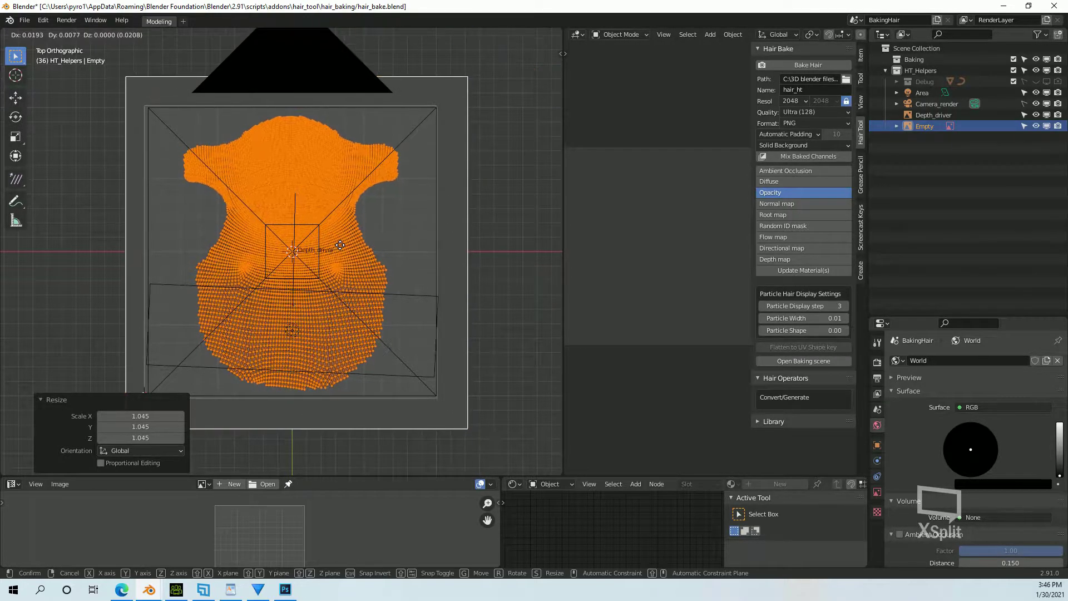
left_click(340, 245)
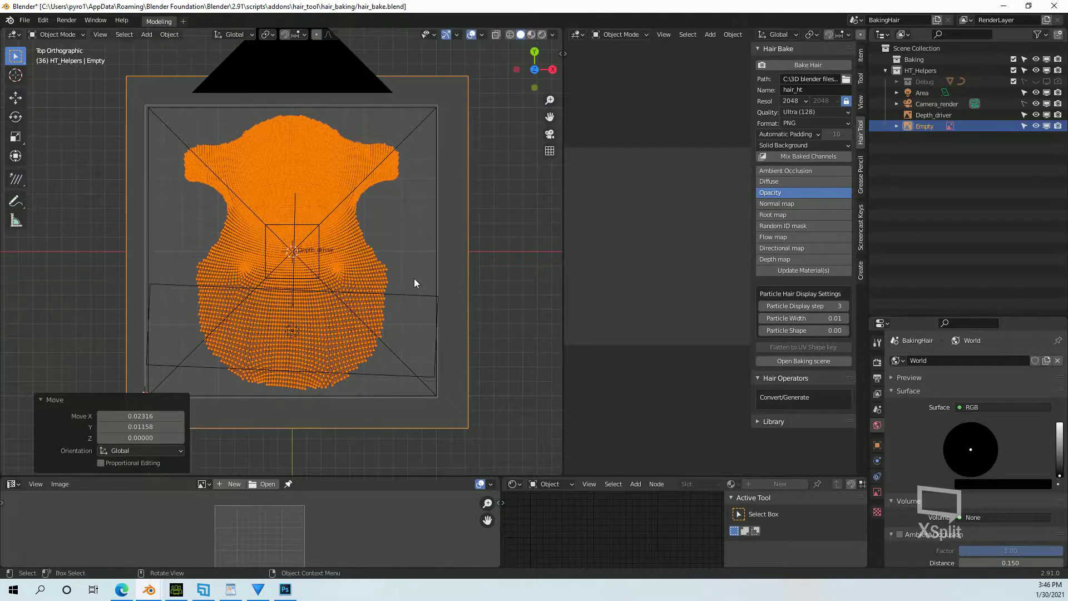
key("s")
left_click(425, 285)
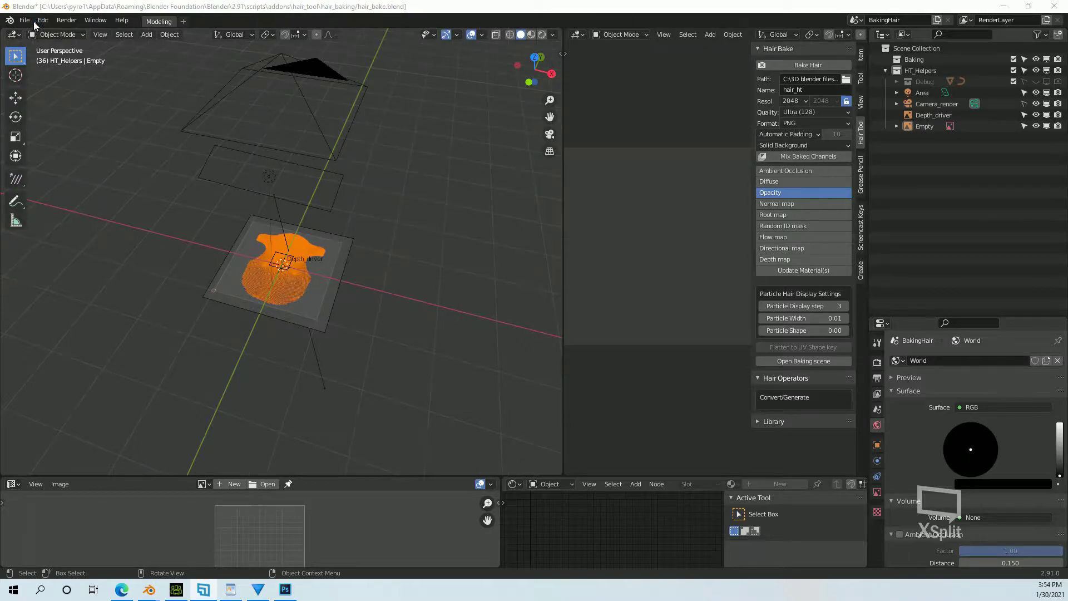
Step: Append the Scalp.001 object from Scalp Project.blend in the hair tool tutorials folder into the baking scene
left_click(24, 21)
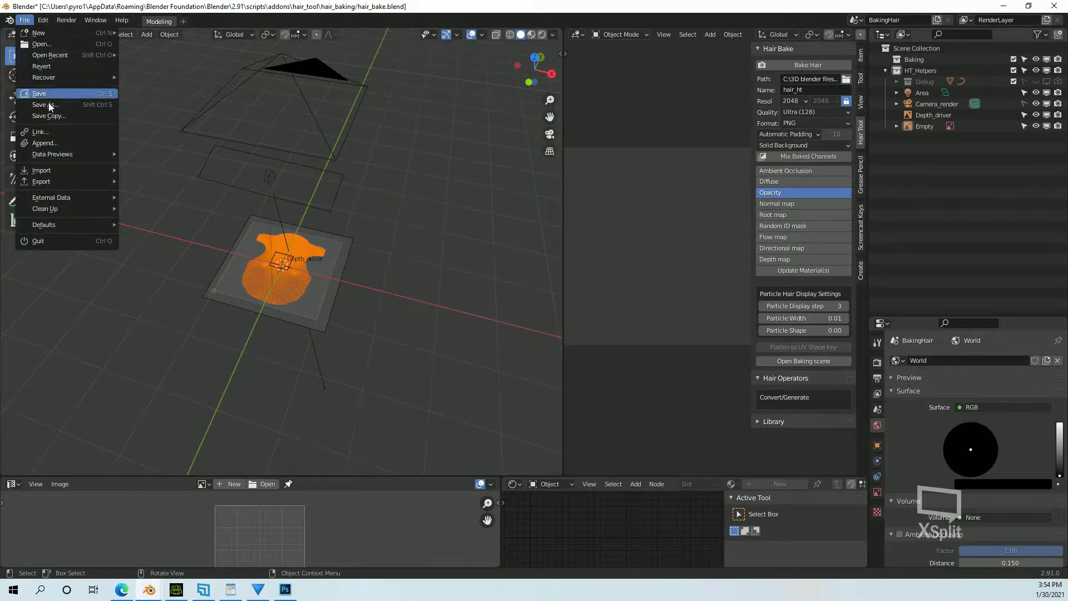
left_click(54, 146)
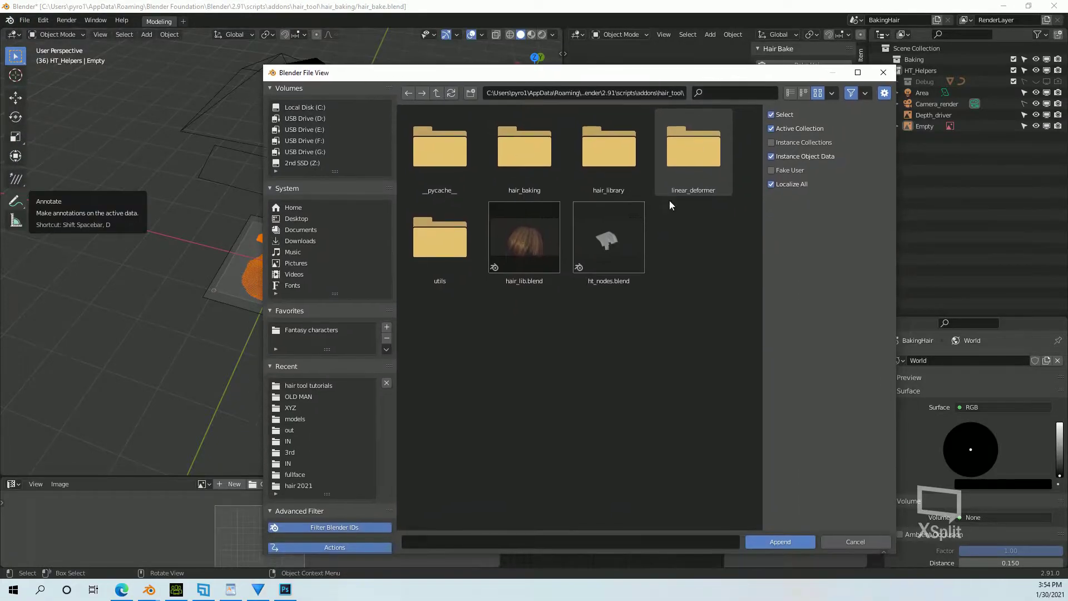
left_click(319, 387)
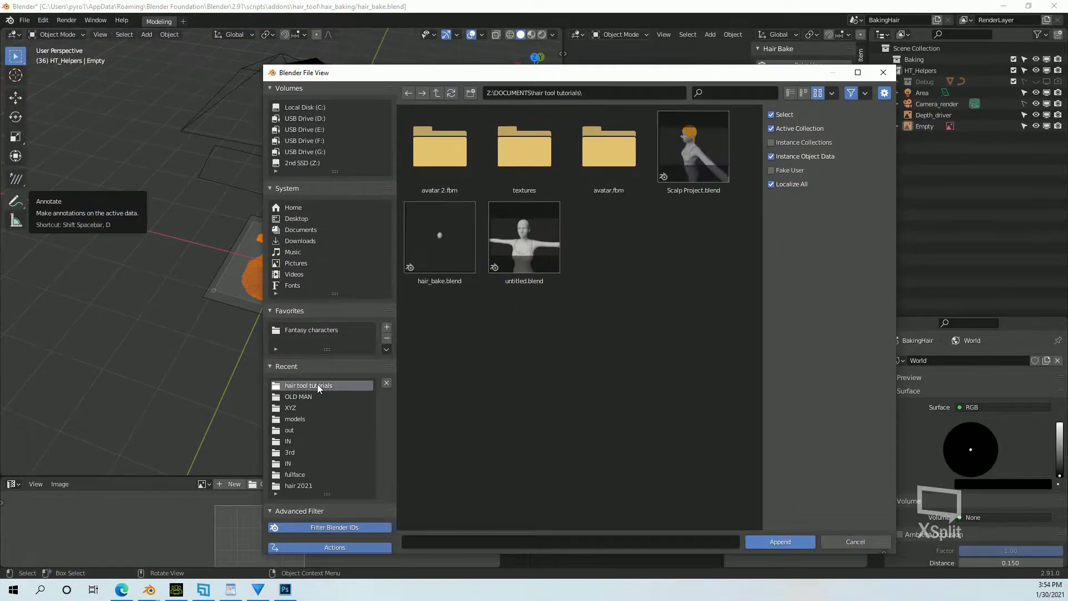
double_click(694, 140)
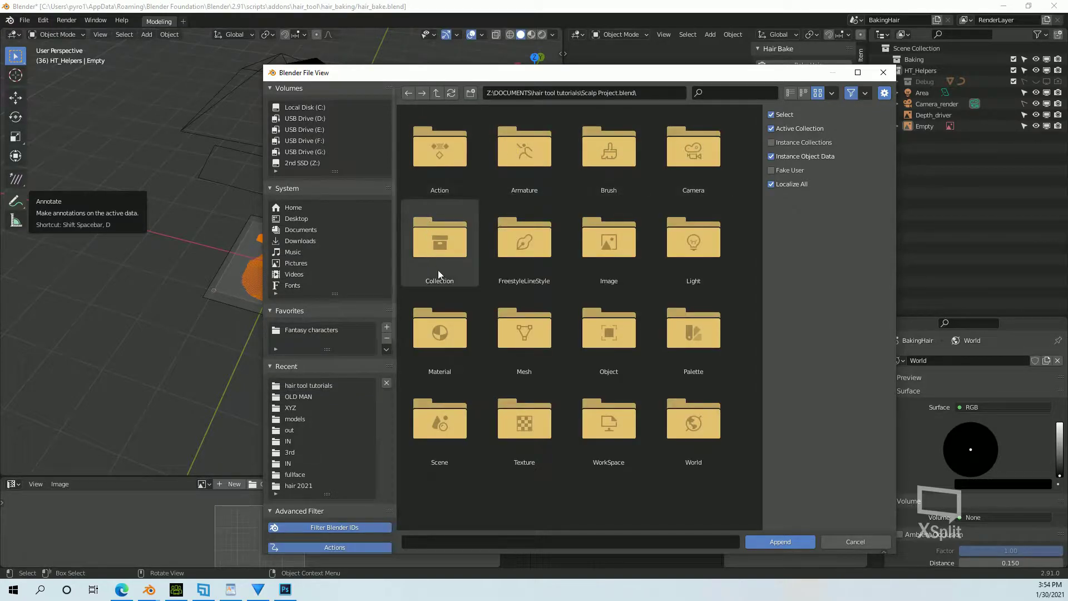
double_click(611, 328)
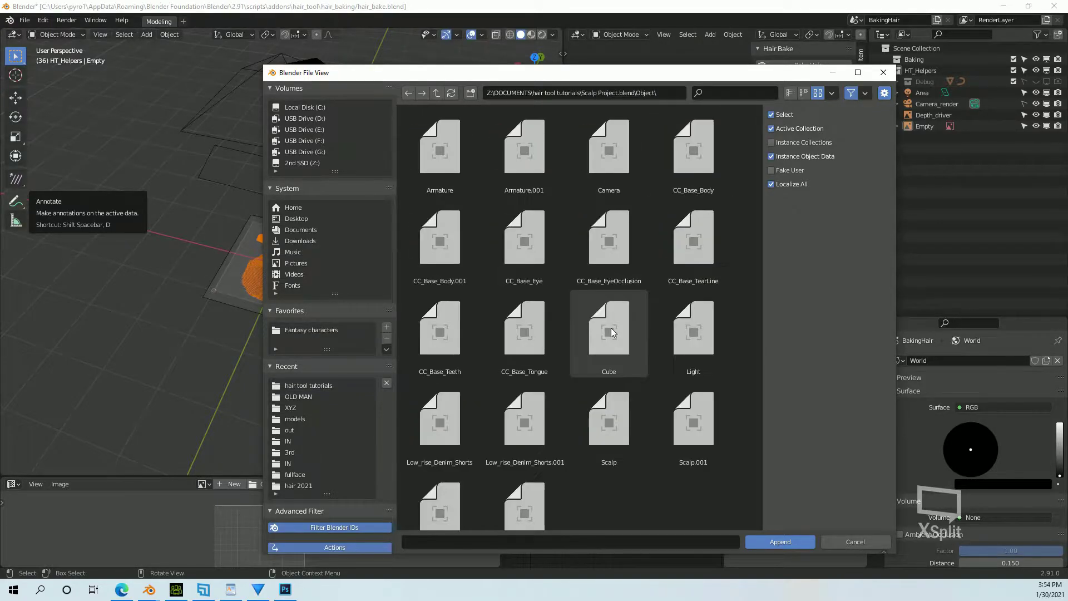
left_click(688, 422)
left_click(780, 541)
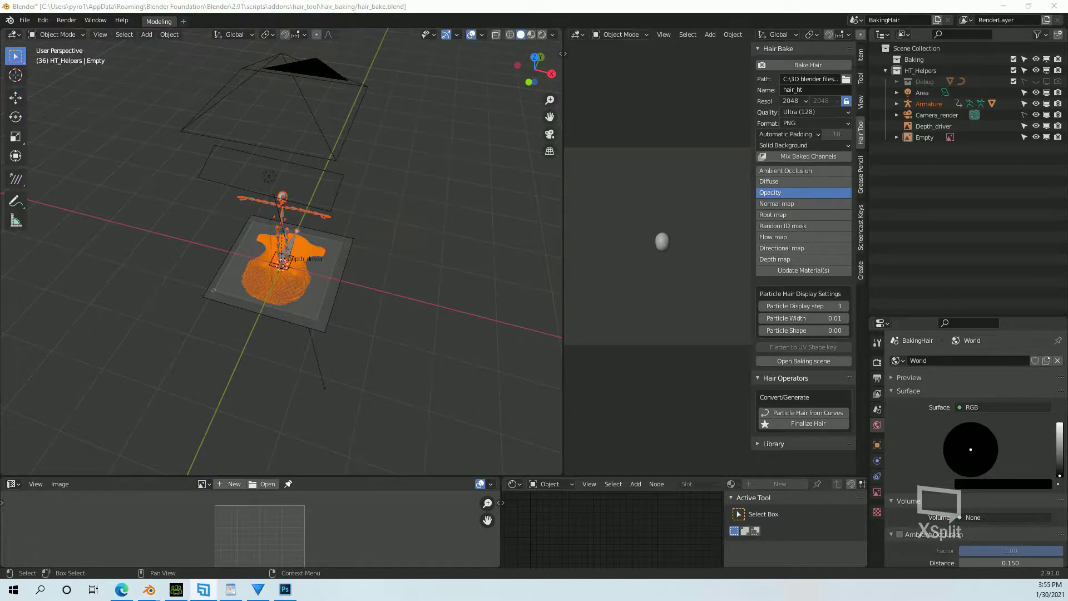
Step: Move Scalp.001 out of the armature into the Baking collection and disable the armature in the viewport
left_click(897, 104)
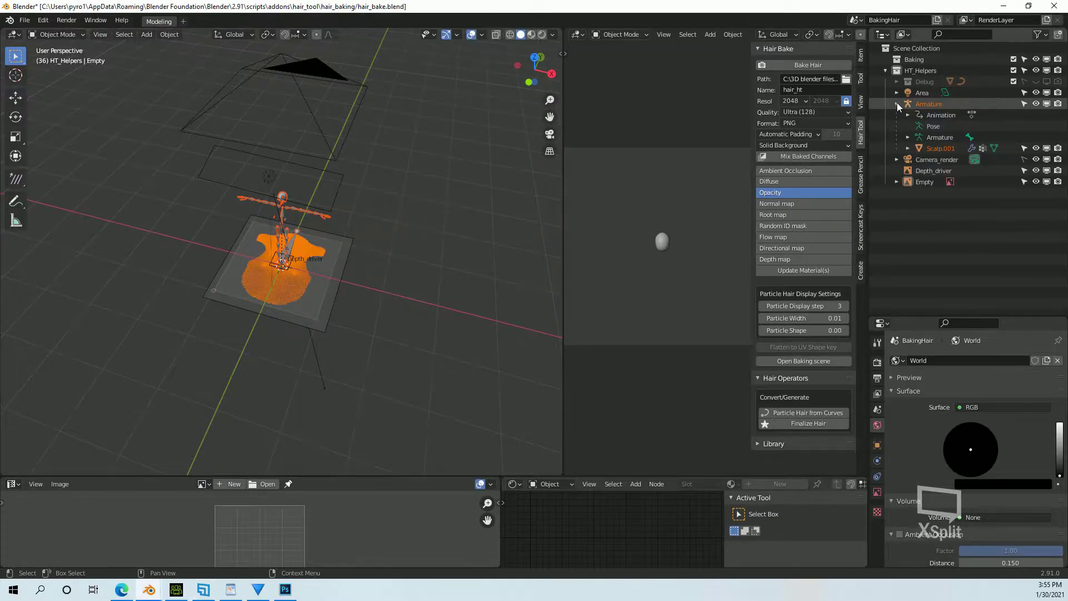
left_click_drag(940, 148, 910, 56)
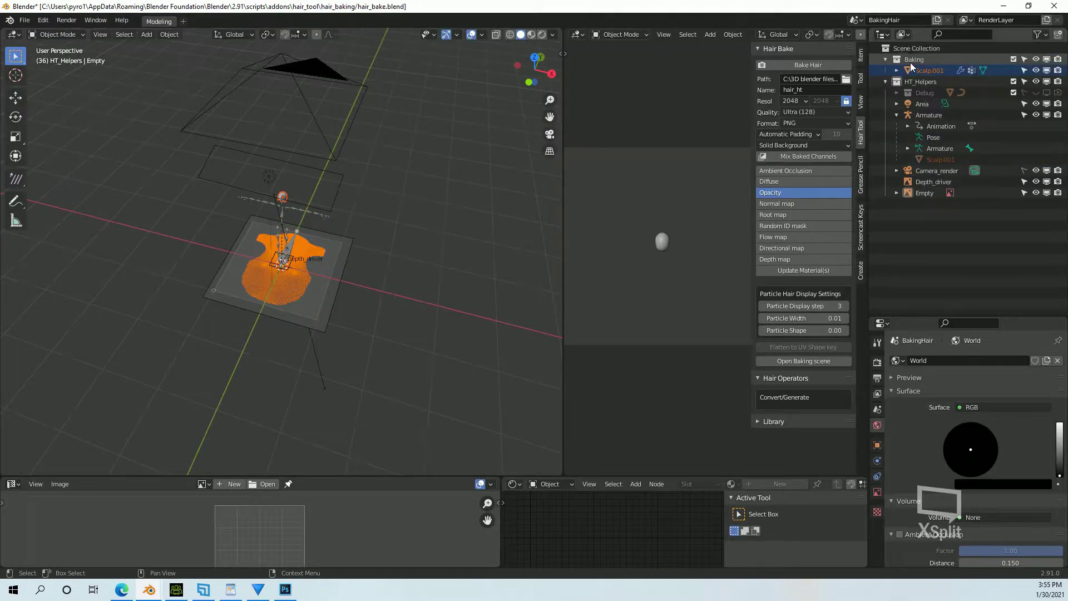
left_click(1036, 115)
left_click(1036, 115)
left_click(1037, 116)
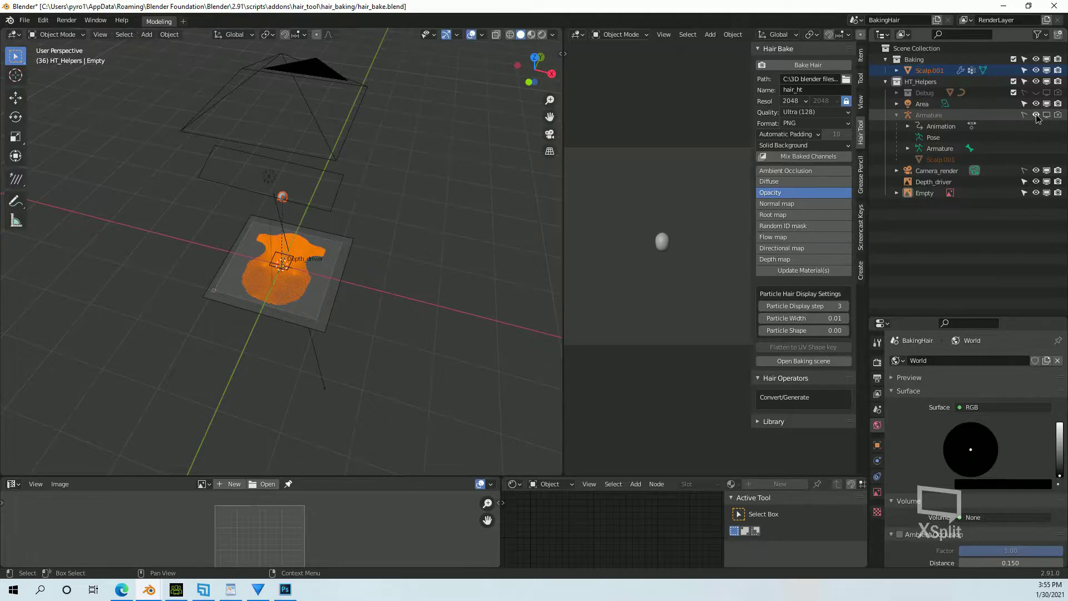
left_click(897, 114)
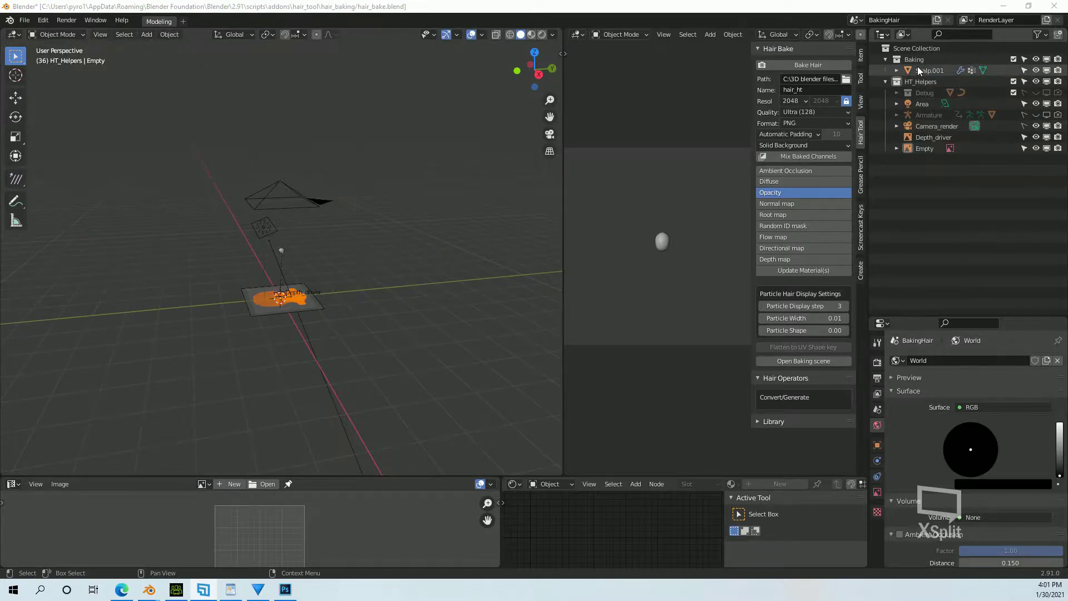
Step: Select Scalp.001 and add a particle system of the Hair type to it
left_click(930, 71)
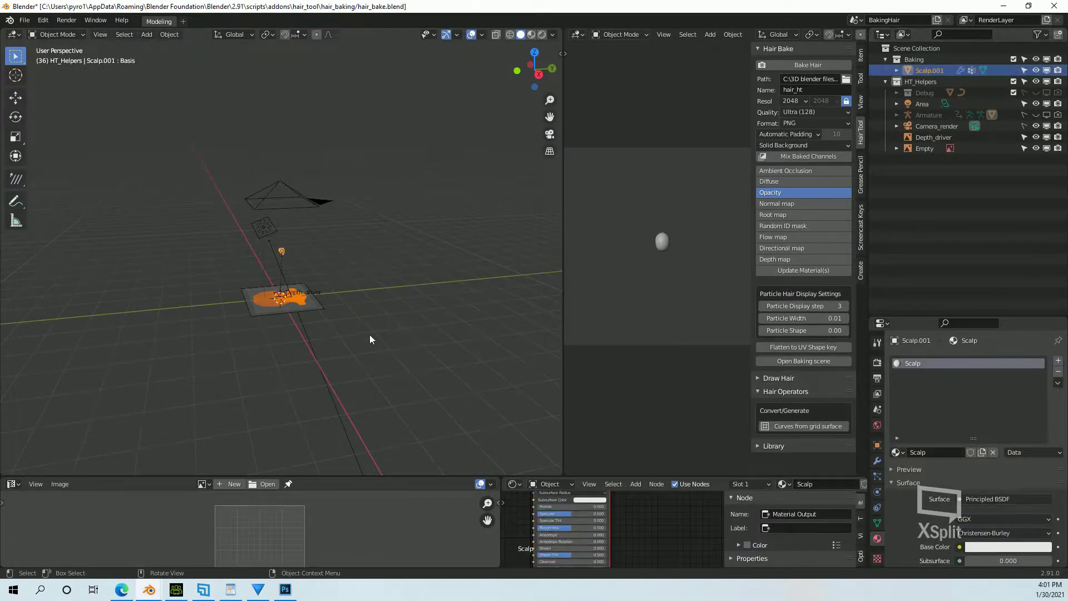
key("KP_Decimal")
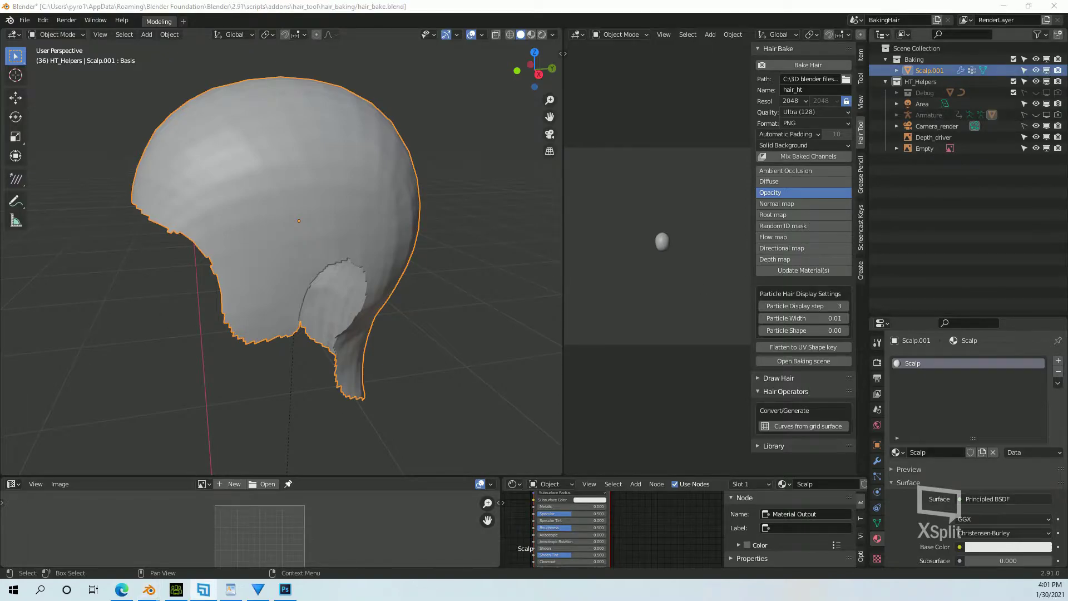
left_click(877, 523)
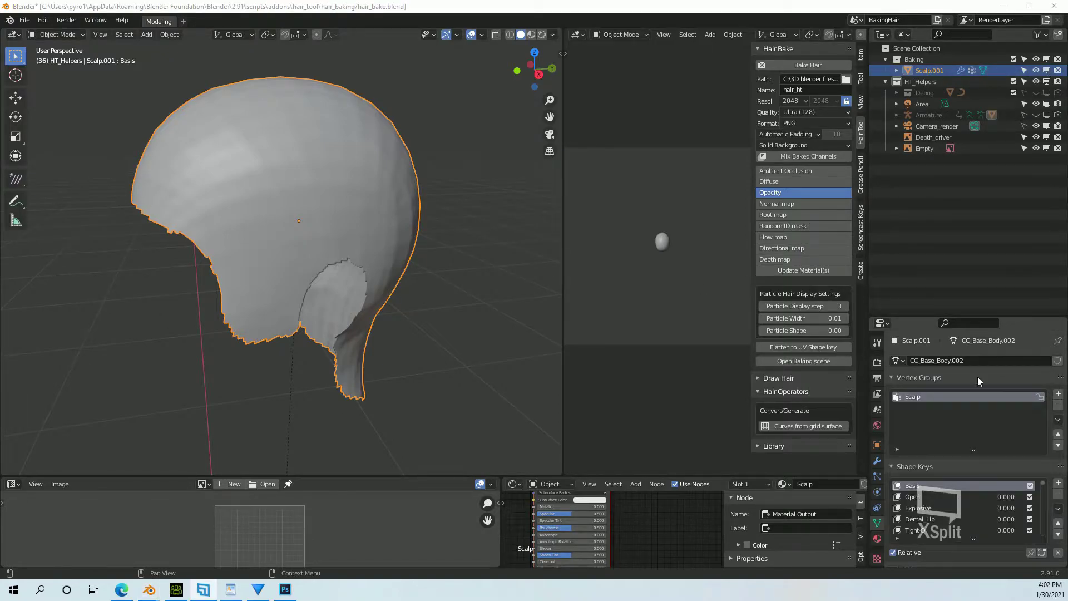
left_click(878, 477)
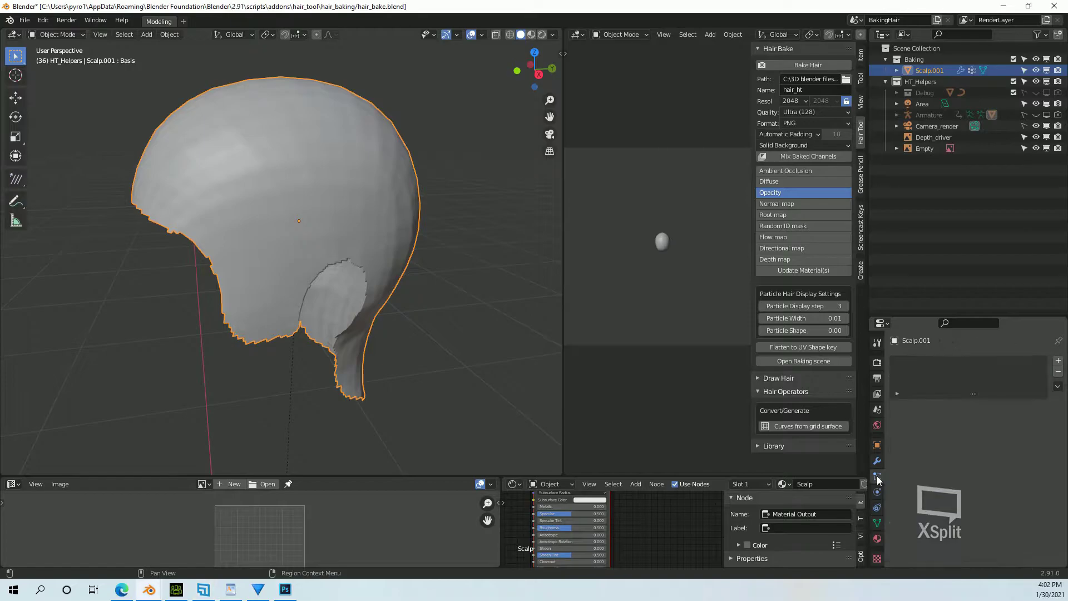
left_click(1059, 362)
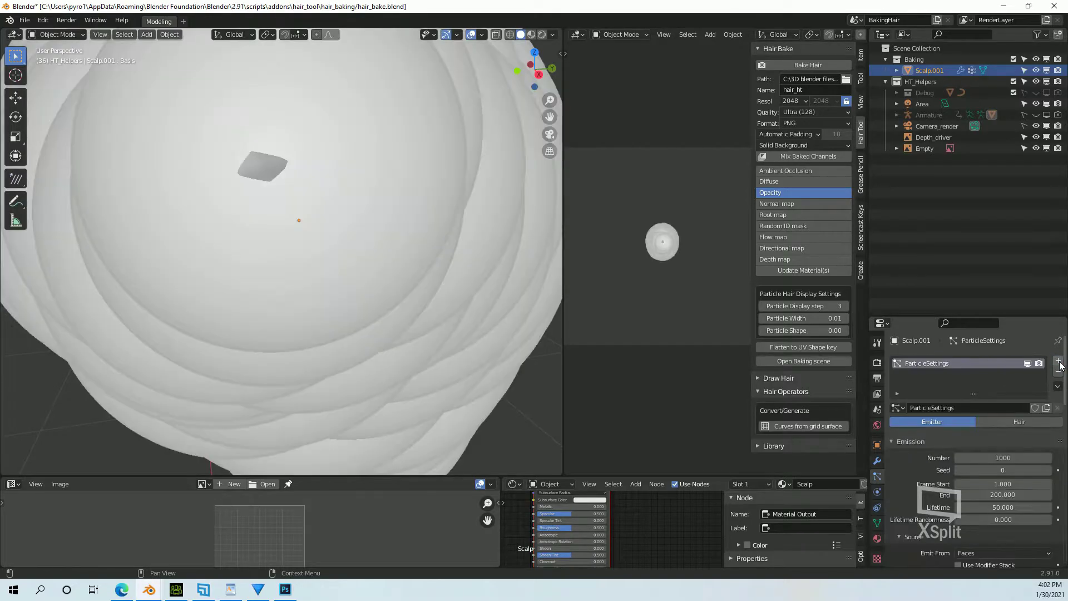
left_click(1013, 421)
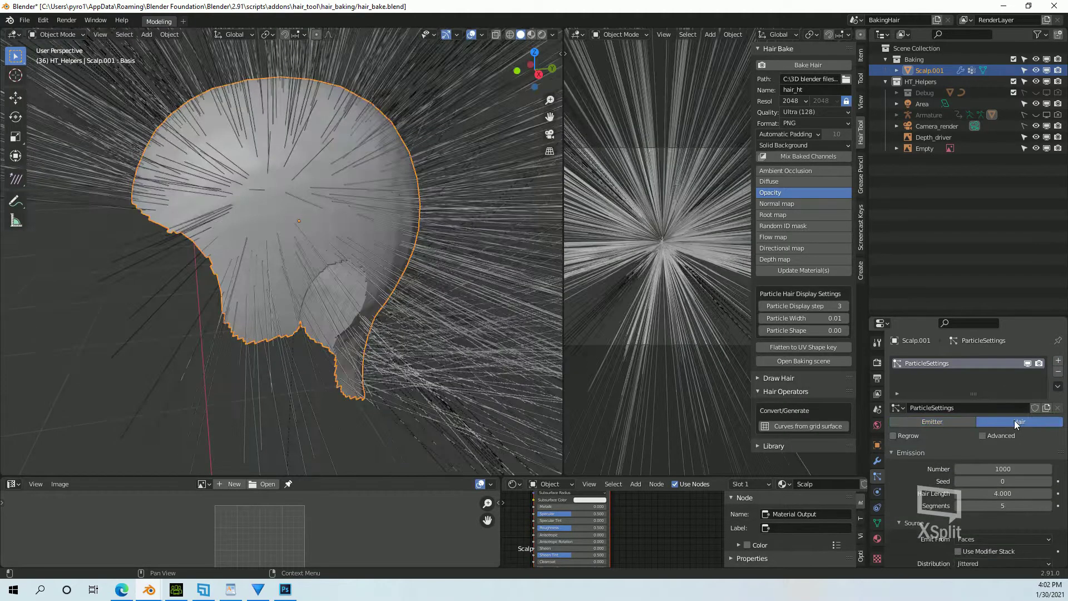
Step: Try hair lengths of 0.04 and 0.03 for the scalp's particle hair
left_click_drag(1008, 495, 951, 495)
left_click(1021, 495)
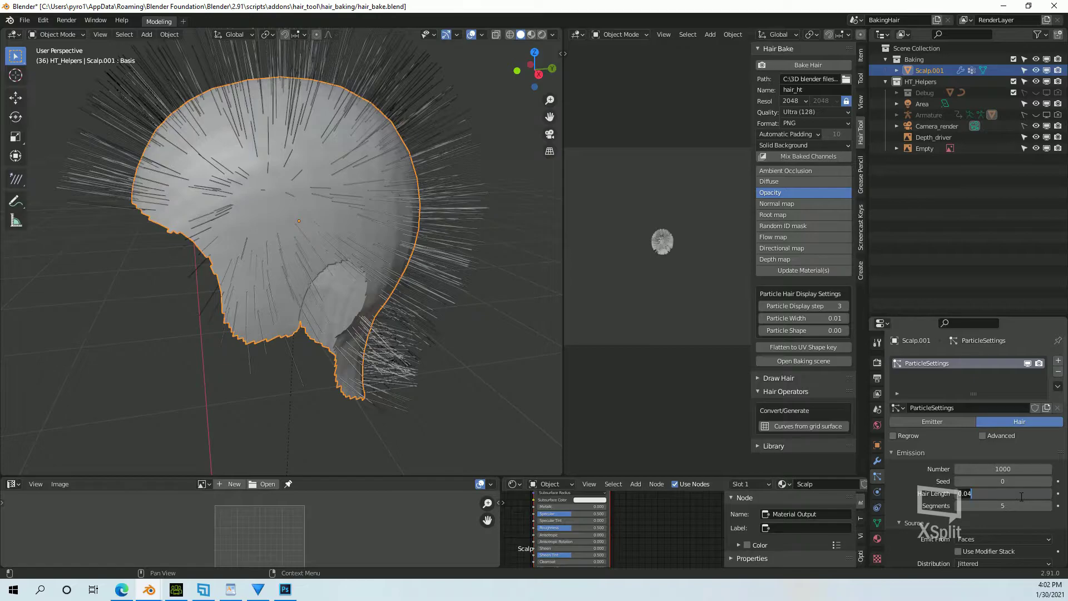
type("5")
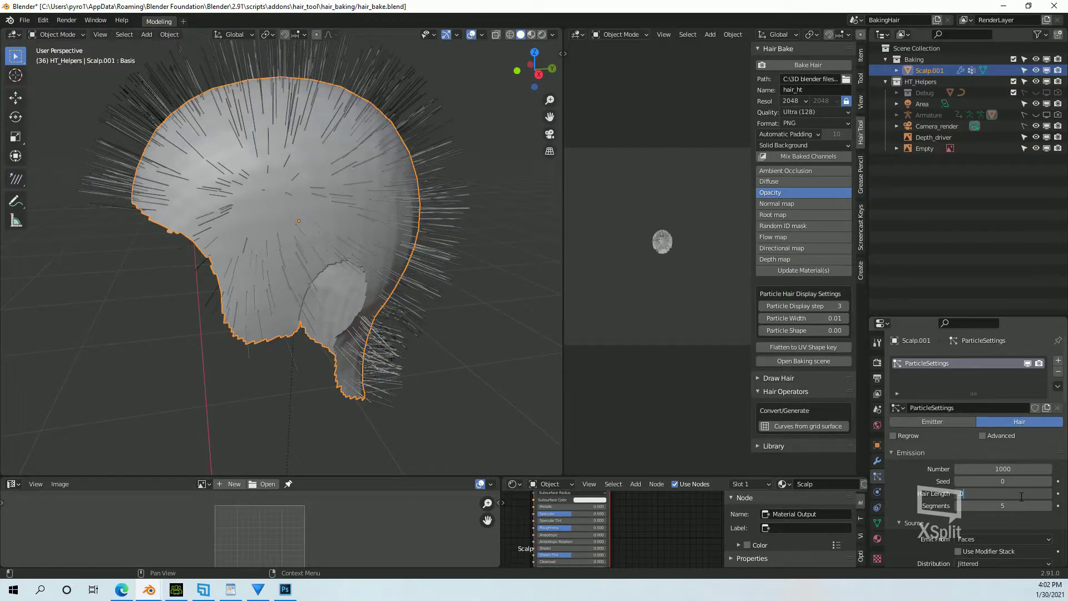
type(".04")
key("Return")
left_click(1020, 496)
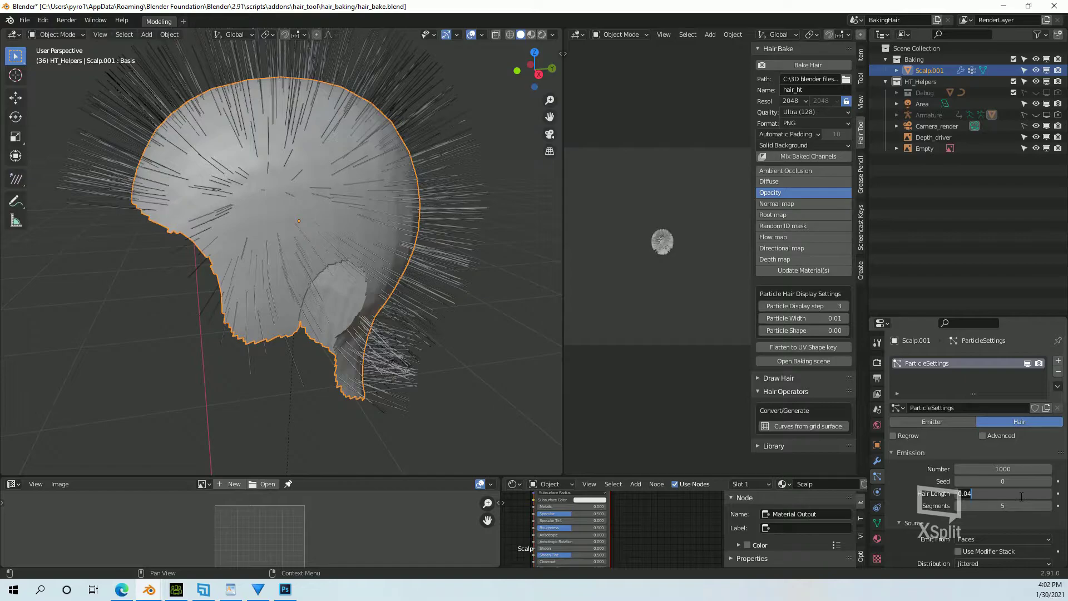
type("0.04")
key("Return")
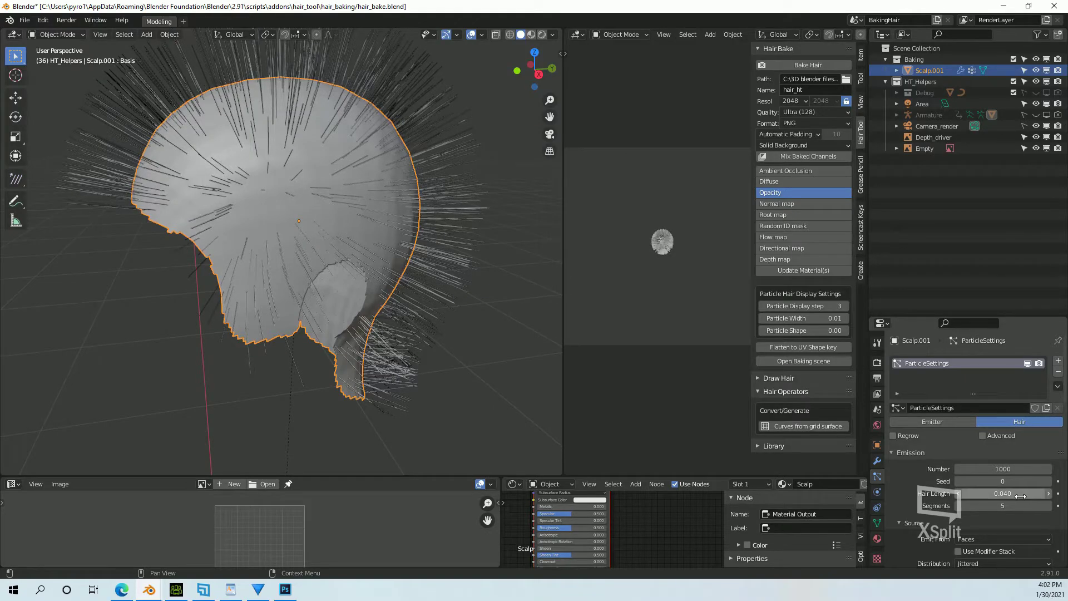
left_click(1021, 496)
type("0.03")
key("Return")
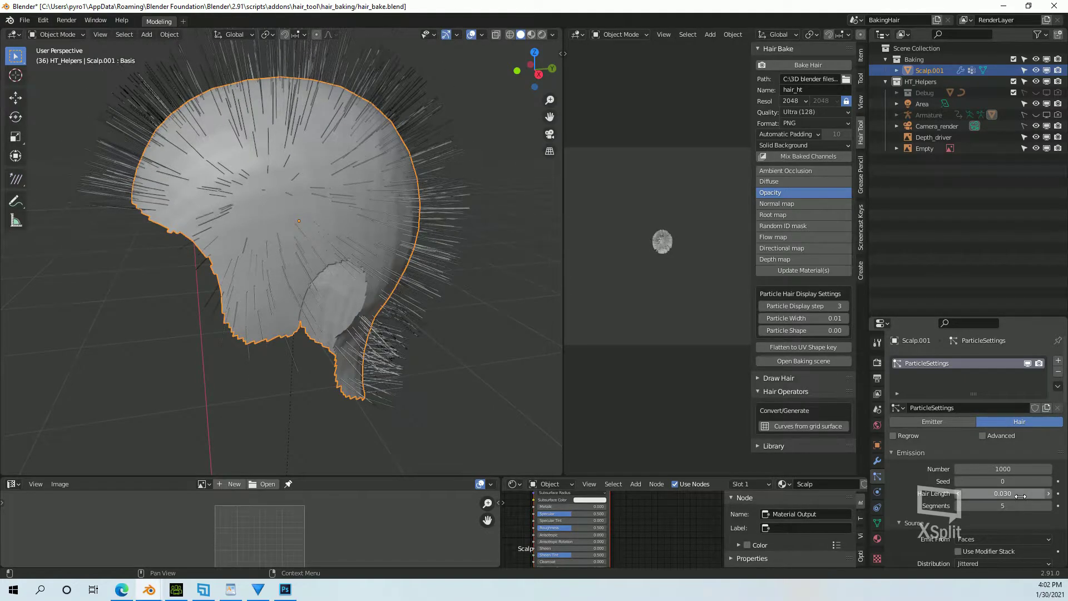
Step: Set the particle hair length to 0.02
left_click(1021, 496)
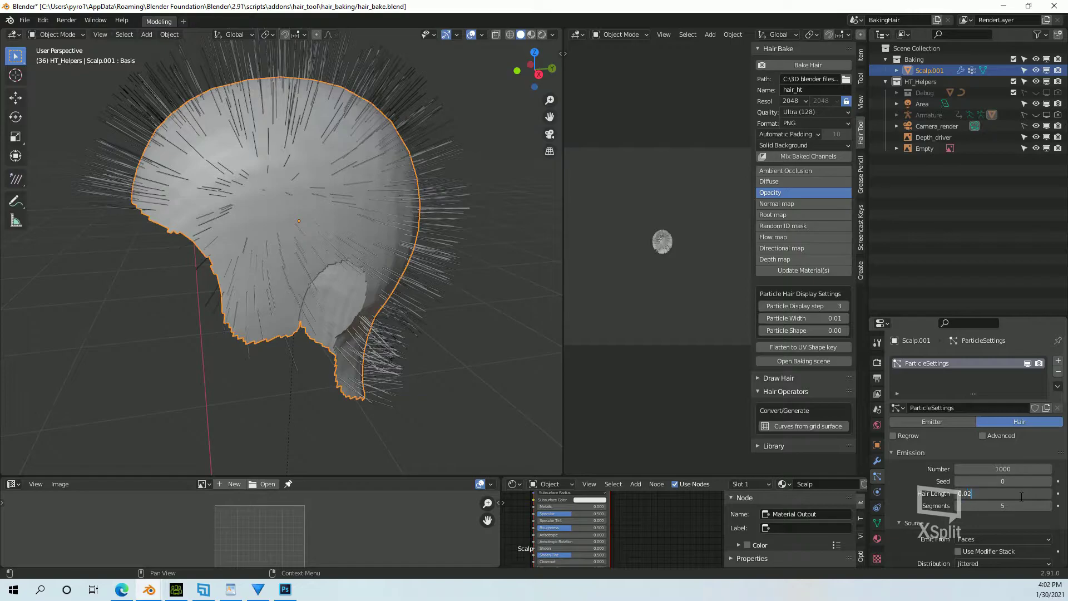
type("0.02")
key("Return")
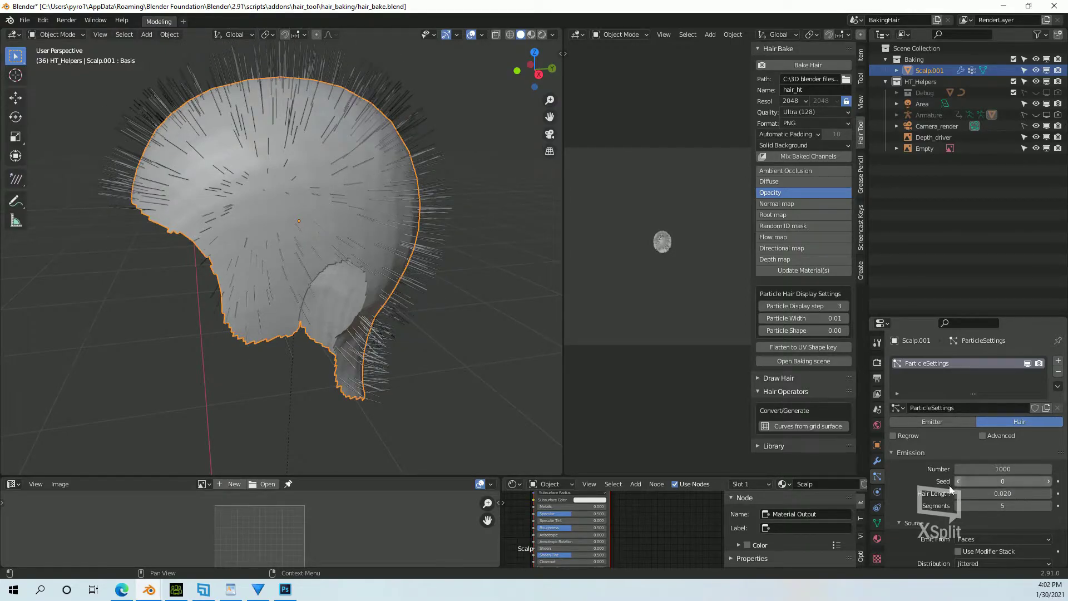
Step: Assign the Scalp vertex group to the particle hair's density
scroll(919, 487, "down", 15)
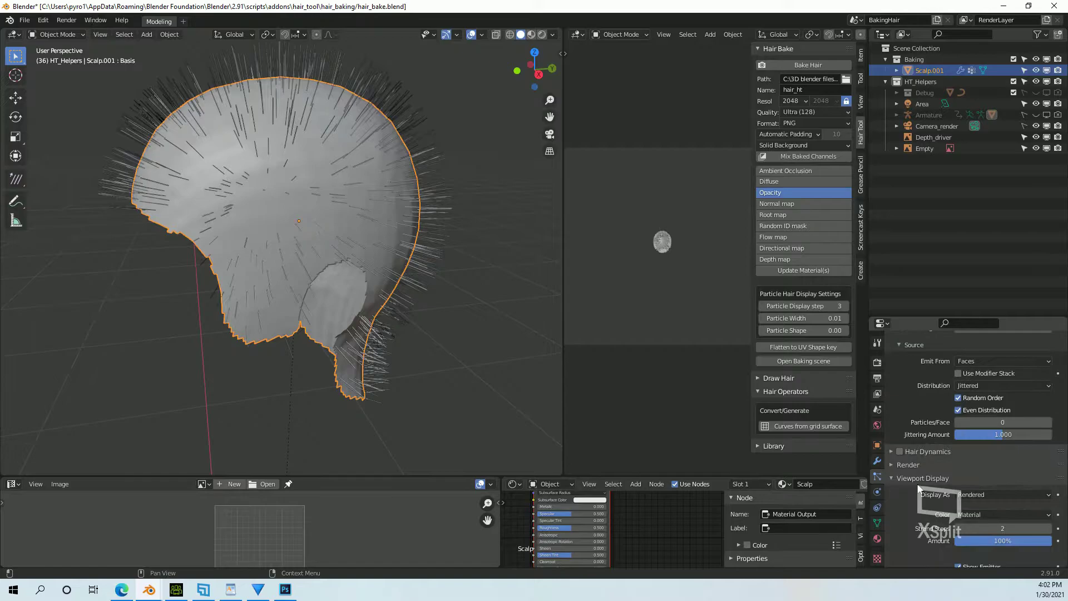
scroll(919, 487, "down", 2)
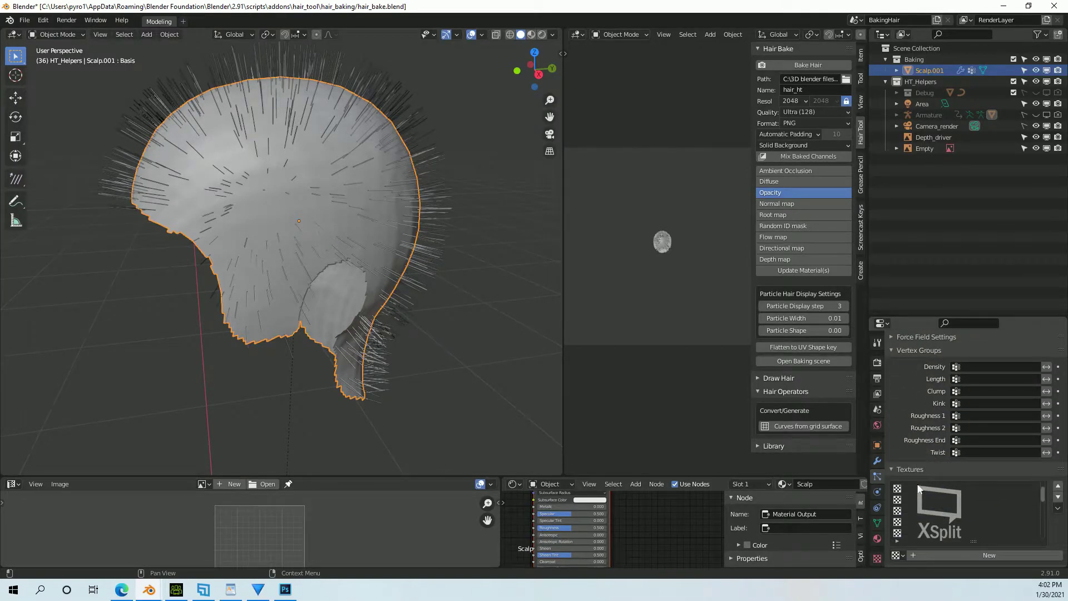
scroll(926, 401, "up", 2)
left_click(960, 390)
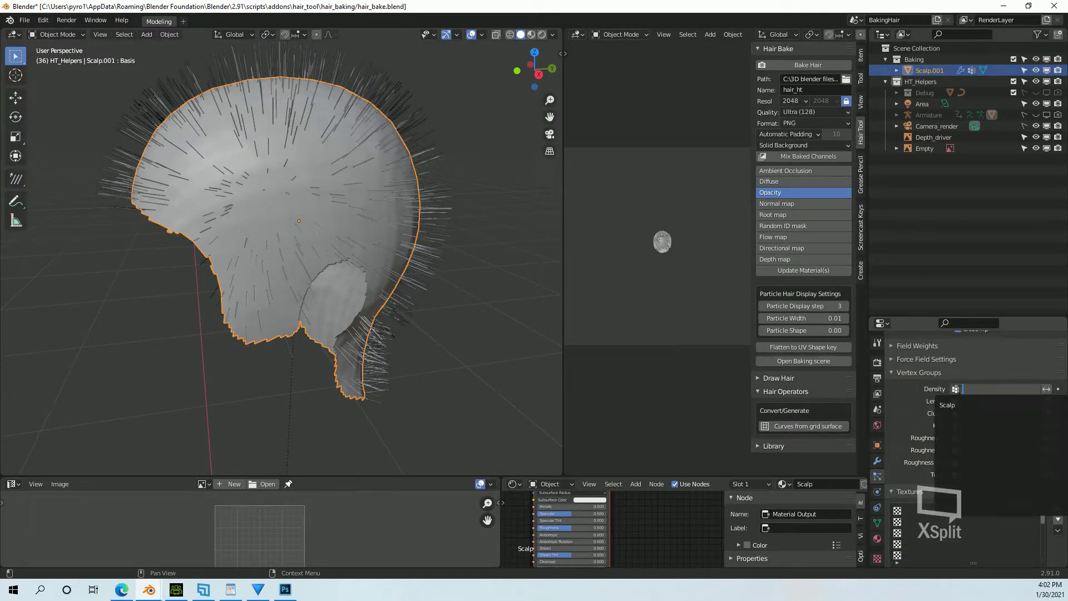
left_click(947, 405)
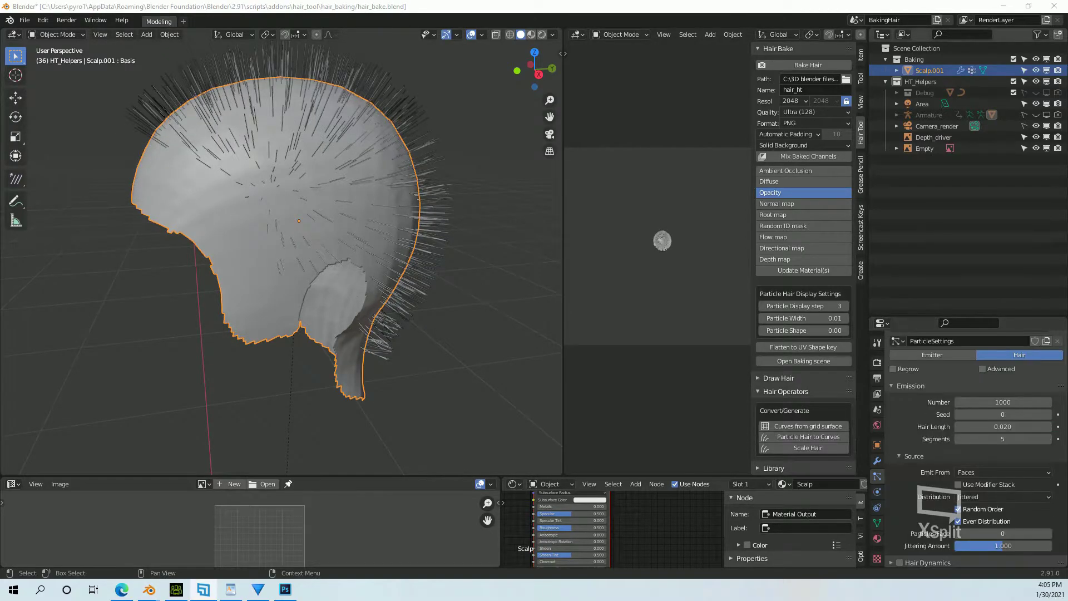
Step: Give the scalp hair interpolated children with a random roughness of 0.161
scroll(917, 402, "down", 3)
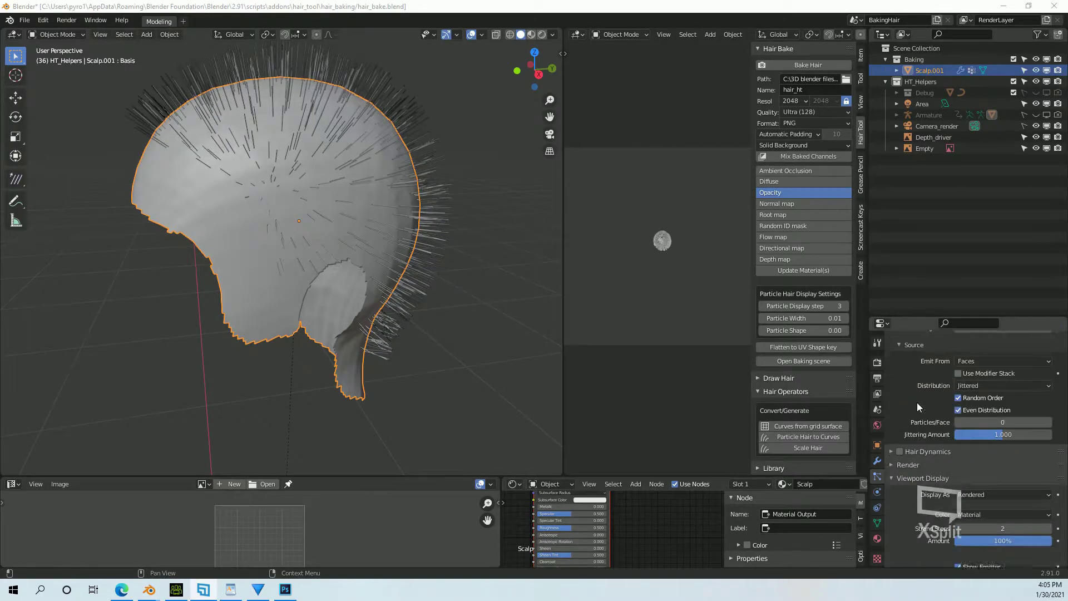
scroll(917, 402, "down", 10)
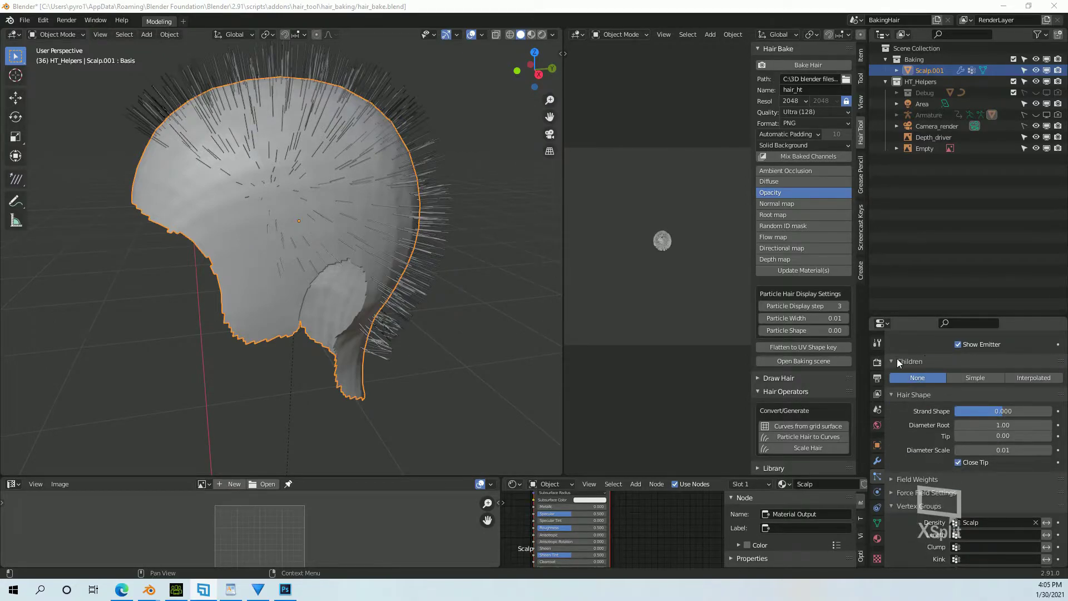
left_click(1034, 379)
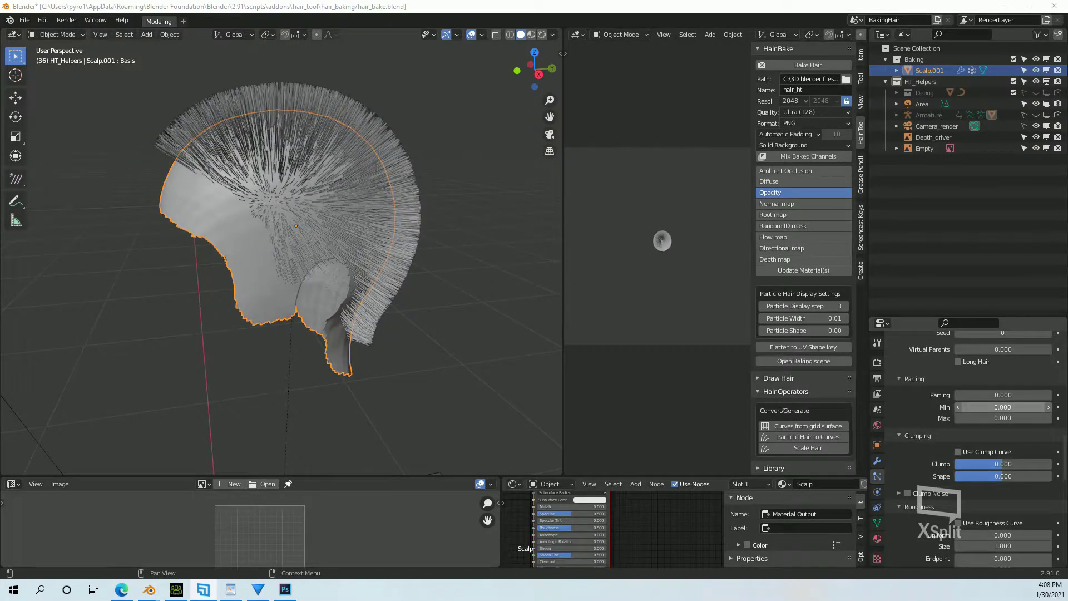
scroll(917, 471, "down", 3)
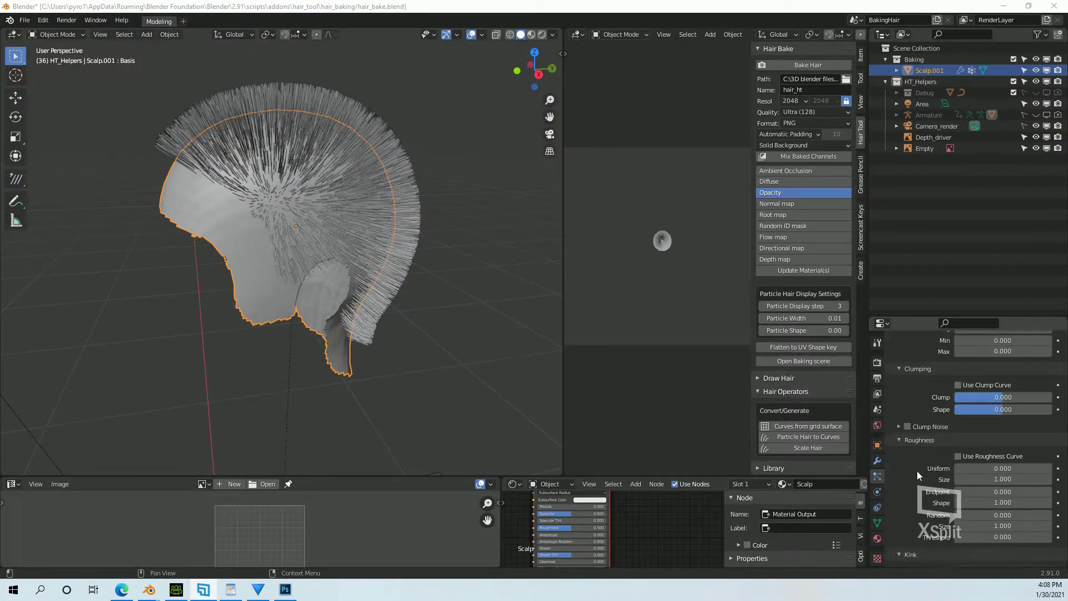
scroll(918, 471, "down", 2)
left_click_drag(1003, 471, 1036, 471)
Step: Set the hair strands' root diameter to 0.40
scroll(919, 488, "down", 1)
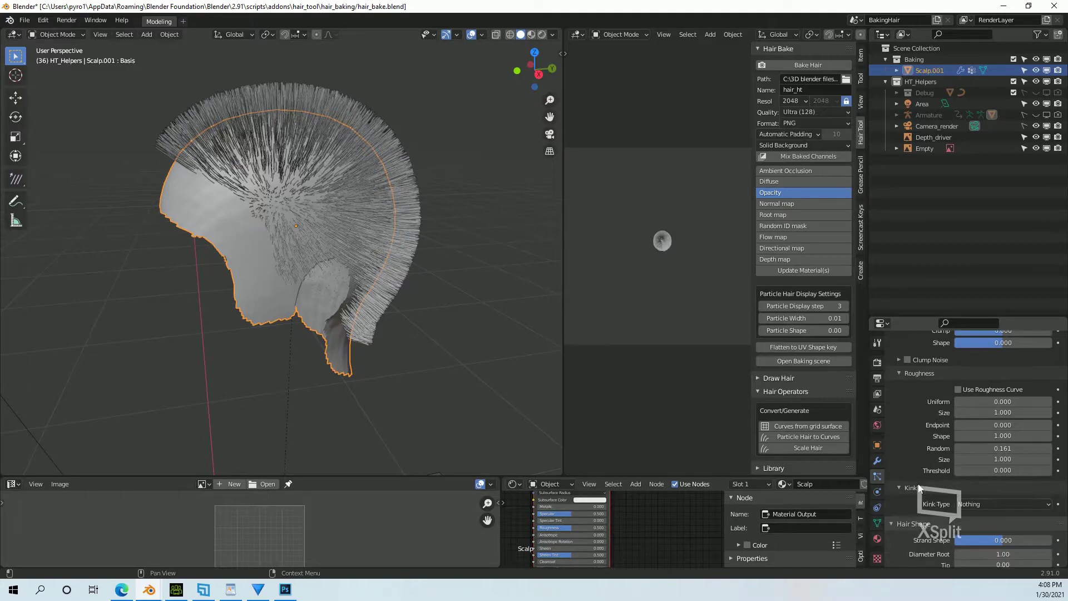
scroll(919, 487, "down", 7)
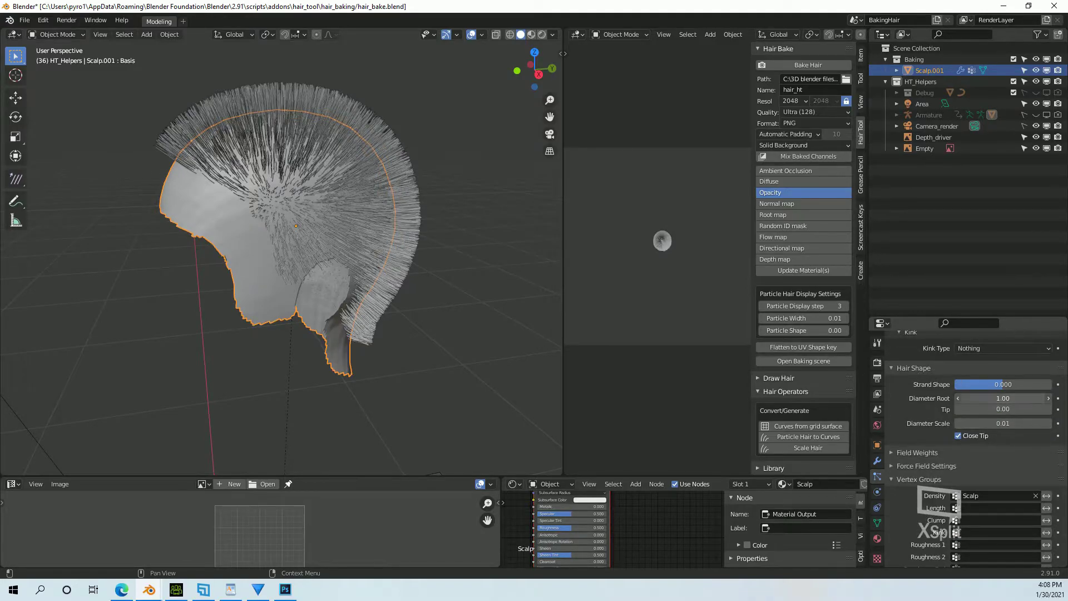
left_click(999, 397)
key("Return")
Step: Enter Particle Edit mode on the scalp, choose the Comb brush and enable Deflect Emitter for it
left_click(47, 36)
left_click(59, 122)
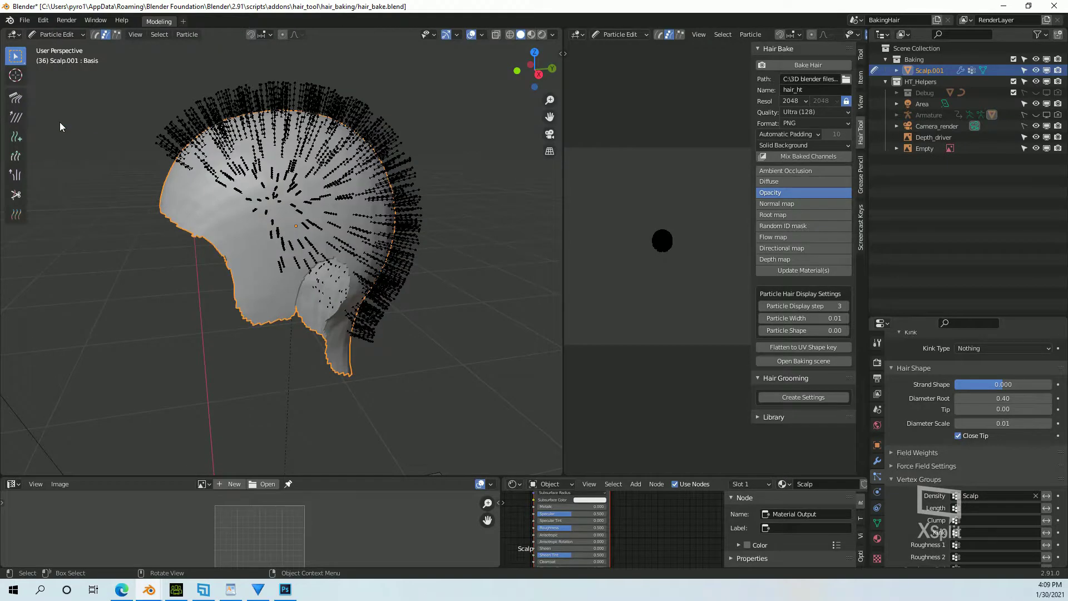
left_click(16, 99)
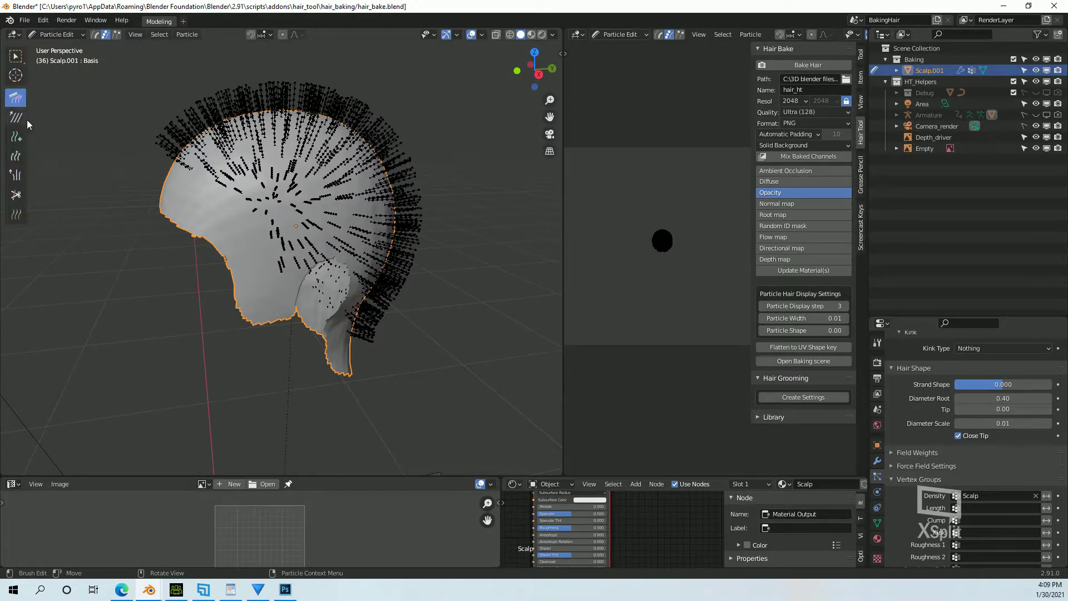
left_click(878, 343)
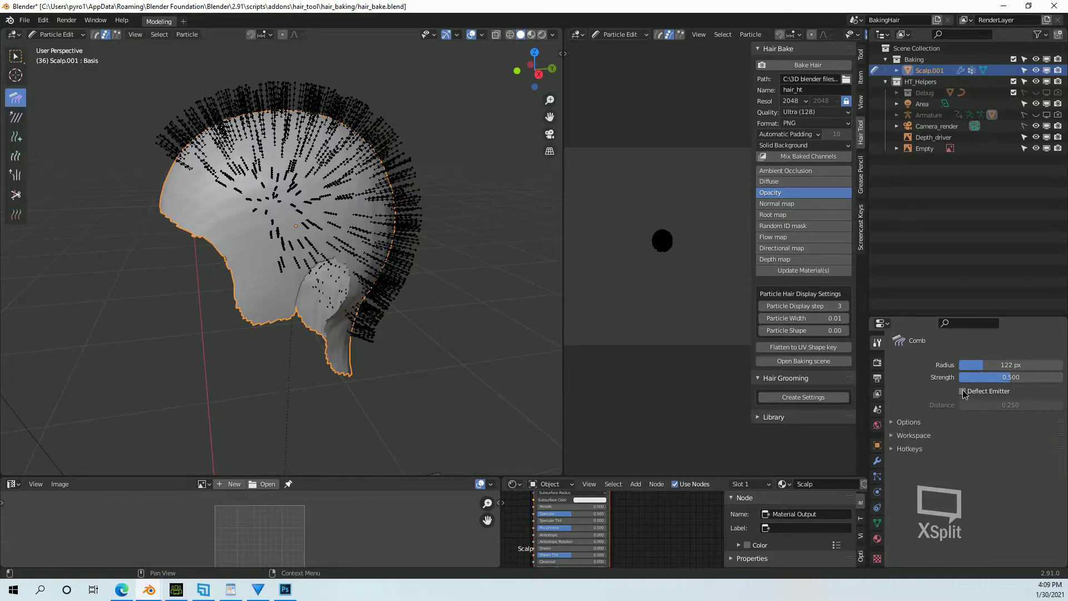
left_click(963, 392)
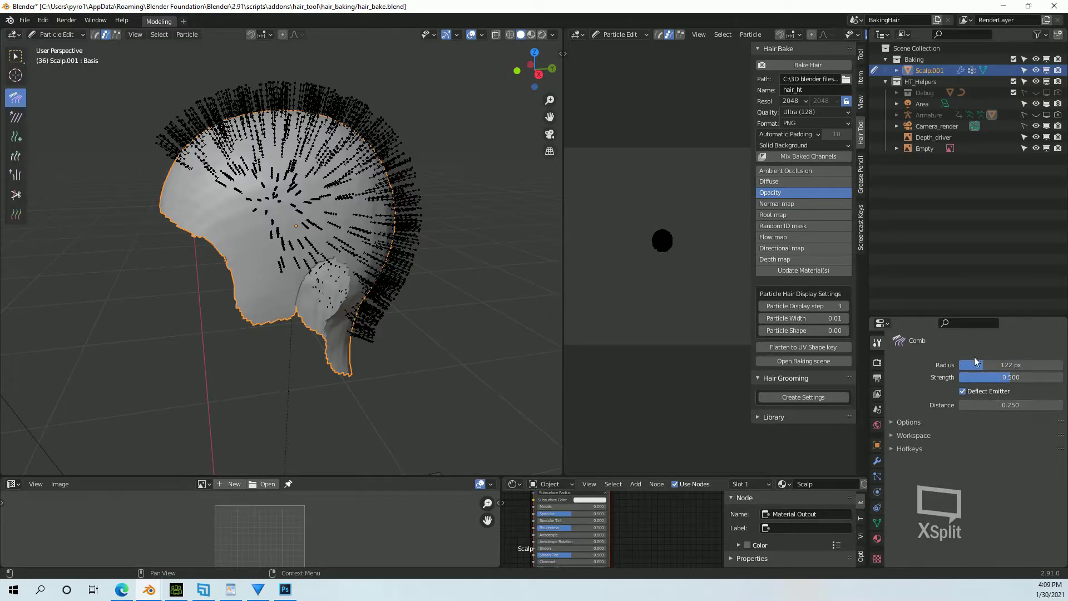
Step: Set the Comb brush to a 77 px radius and 0.722 strength, and enable preserving strand lengths
left_click_drag(1010, 366, 1006, 367)
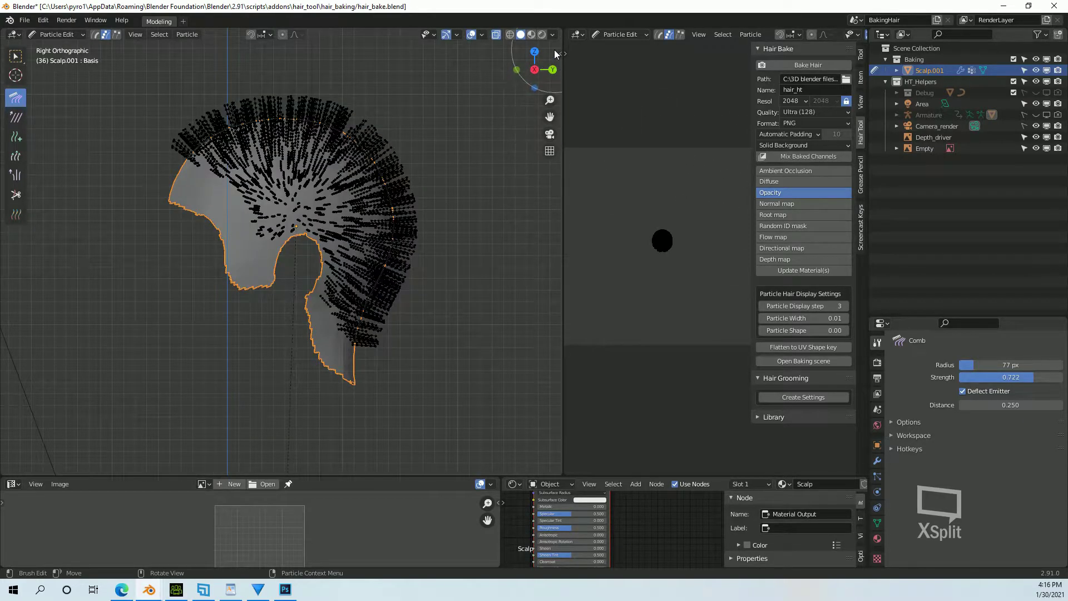
left_click(862, 54)
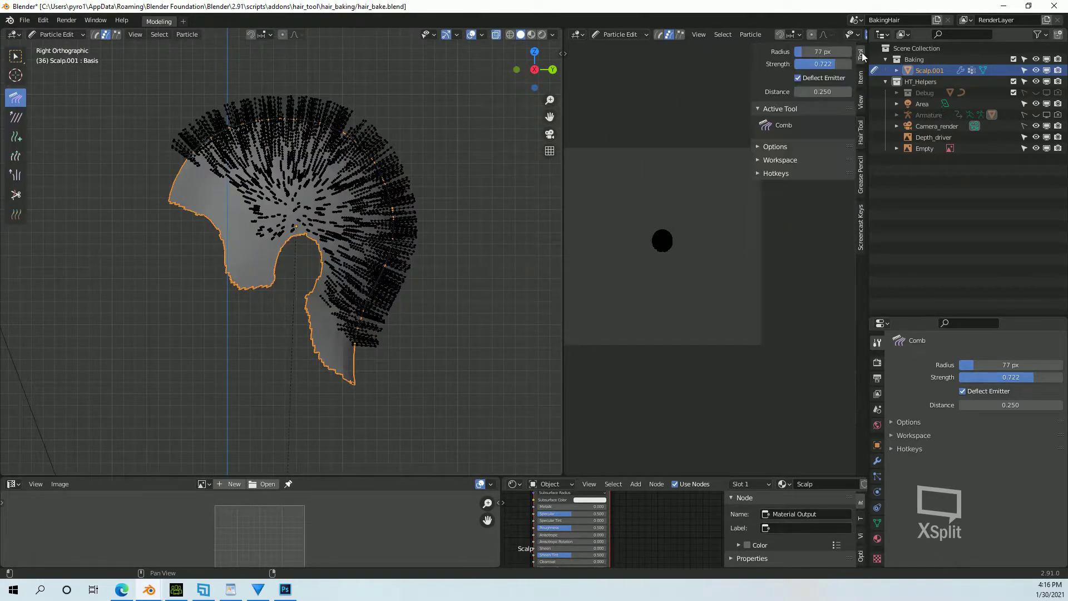
left_click(758, 146)
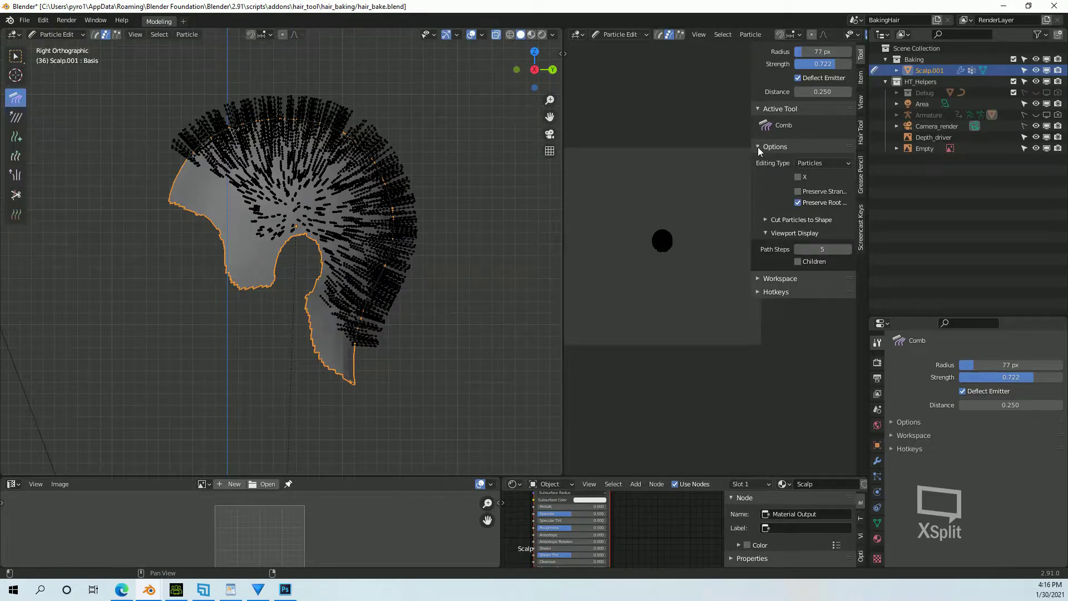
left_click(799, 192)
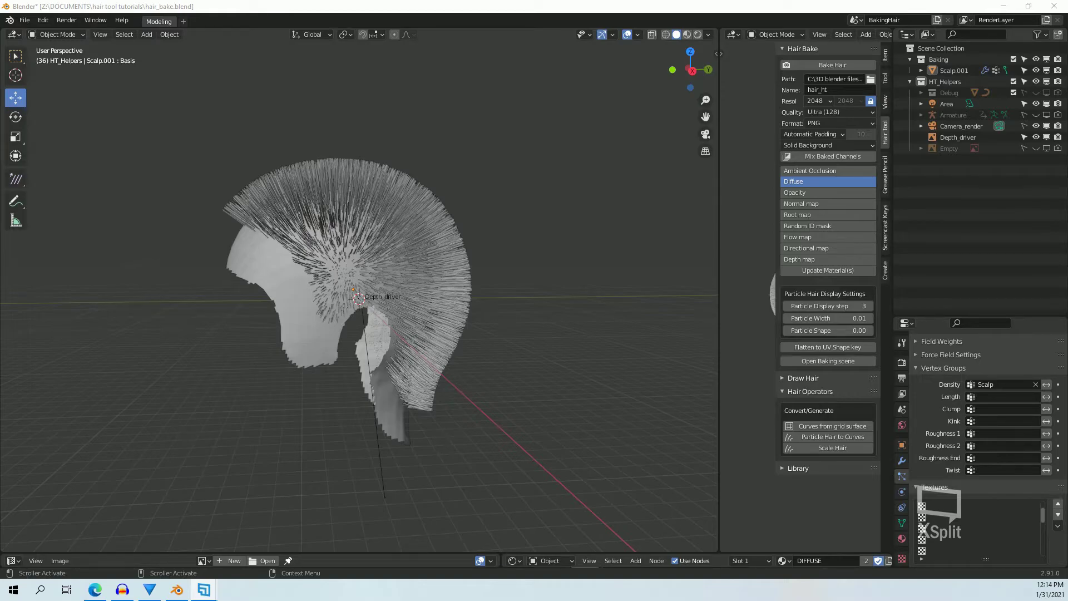
Step: Switch the scalp to Weight Paint mode and soften the hair density weights along the hairline with the Blur brush
left_click(32, 35)
left_click(63, 96)
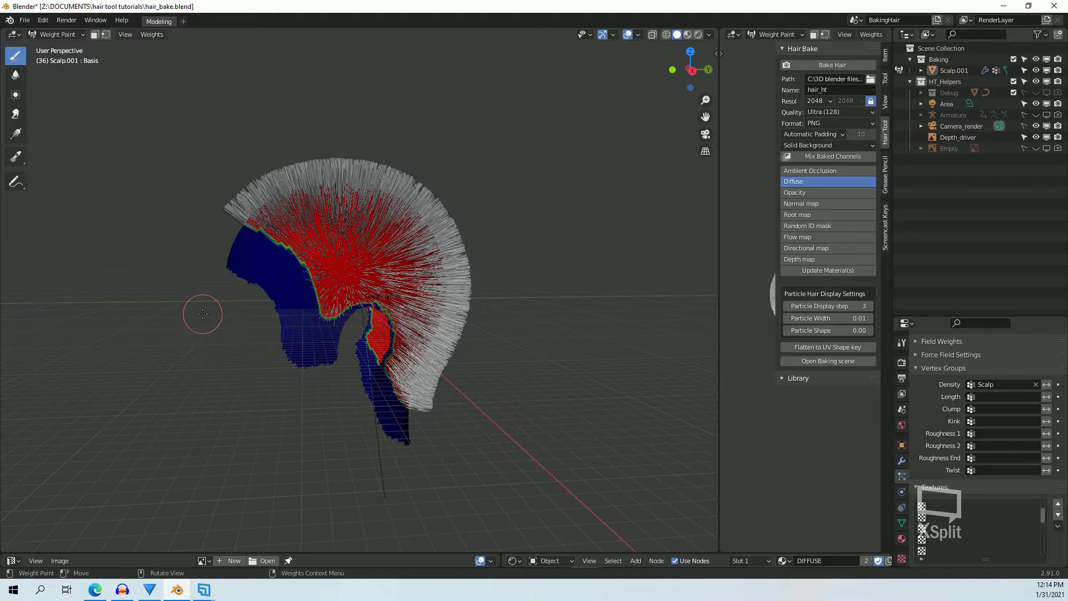
left_click(16, 74)
mouse_move(253, 231)
left_mouse_down()
mouse_move(318, 351)
mouse_move(386, 379)
left_mouse_up()
mouse_move(387, 378)
middle_mouse_down()
mouse_move(398, 178)
mouse_move(361, 250)
mouse_move(299, 318)
mouse_move(334, 357)
mouse_move(358, 334)
mouse_move(351, 382)
mouse_move(379, 417)
mouse_move(342, 379)
mouse_move(326, 397)
mouse_move(270, 239)
mouse_move(389, 299)
mouse_move(330, 362)
mouse_move(310, 425)
mouse_move(320, 429)
middle_mouse_up()
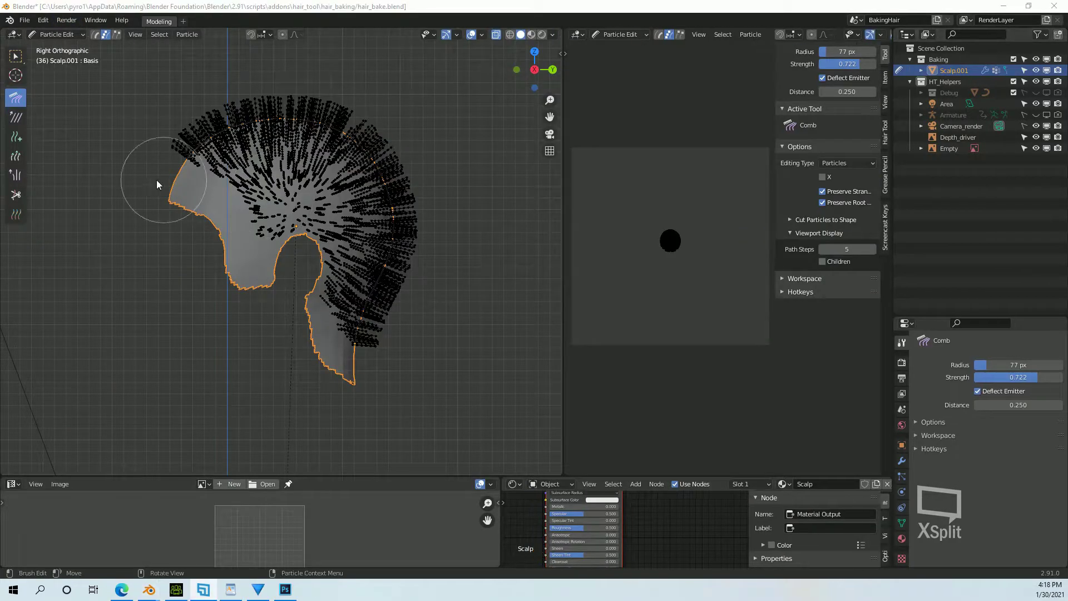
Step: Comb the particle hair backward and down along the side of the head toward the nape
mouse_move(155, 185)
left_mouse_down()
mouse_move(345, 234)
mouse_move(369, 417)
left_mouse_up()
left_click_drag(205, 154, 358, 292)
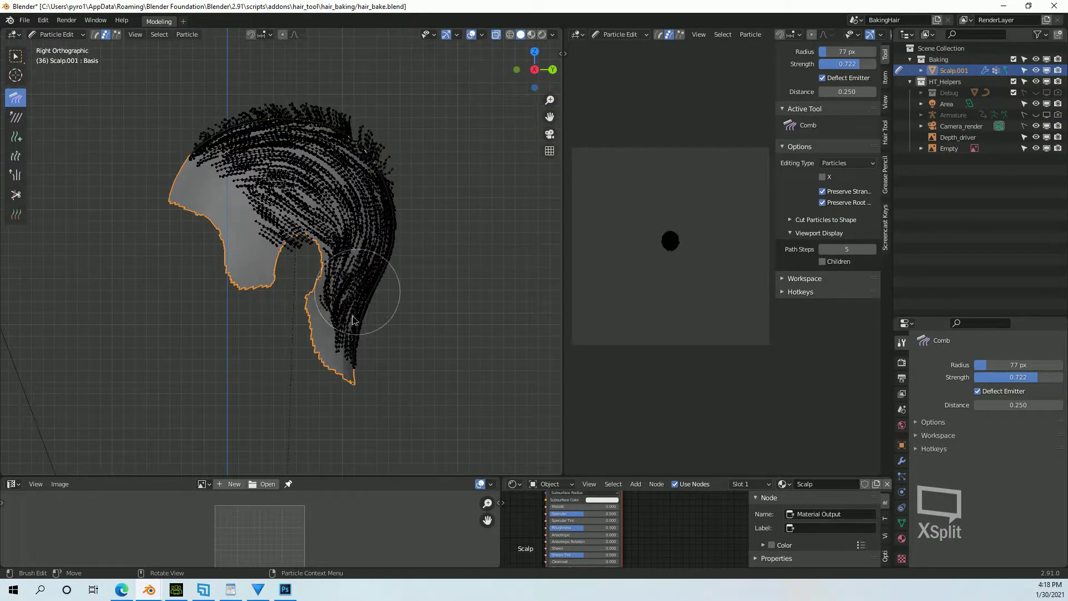
mouse_move(239, 234)
middle_mouse_down()
mouse_move(362, 292)
mouse_move(361, 316)
middle_mouse_up()
Step: Hide the Empty reference image and comb the hair outward from the middle of the head toward both sides
scroll(361, 313, "up", 2)
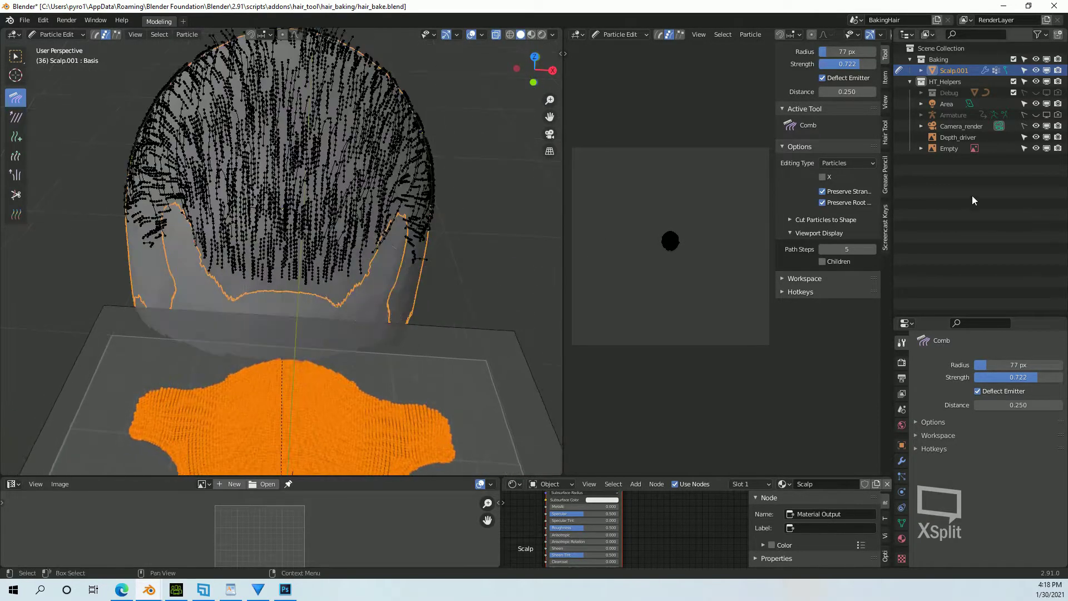
left_click(1035, 149)
left_click_drag(288, 249, 423, 256)
mouse_move(284, 251)
left_mouse_down()
mouse_move(201, 252)
mouse_move(178, 175)
mouse_move(339, 166)
mouse_move(230, 144)
mouse_move(338, 157)
mouse_move(399, 219)
left_mouse_up()
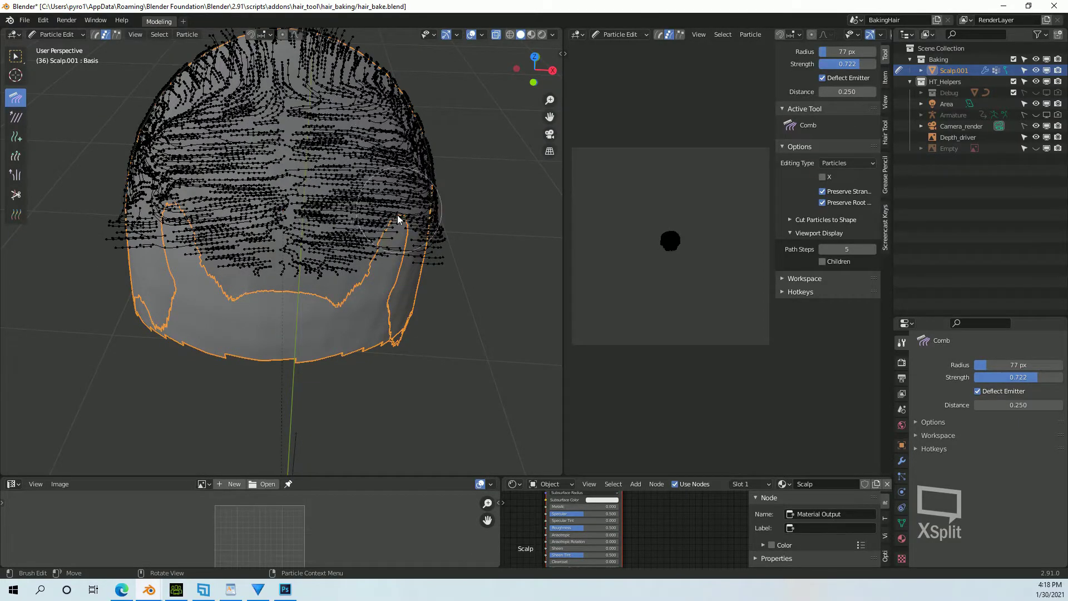
middle_click_drag(398, 219, 501, 200)
scroll(501, 183, "down", 2)
Step: Turn off X-ray display and comb the hair around the crown and sides so it lies down against the scalp
left_click(496, 34)
mouse_move(489, 95)
middle_mouse_down()
mouse_move(390, 245)
mouse_move(361, 310)
middle_mouse_up()
left_click_drag(362, 308, 234, 267)
middle_click_drag(222, 284, 282, 315)
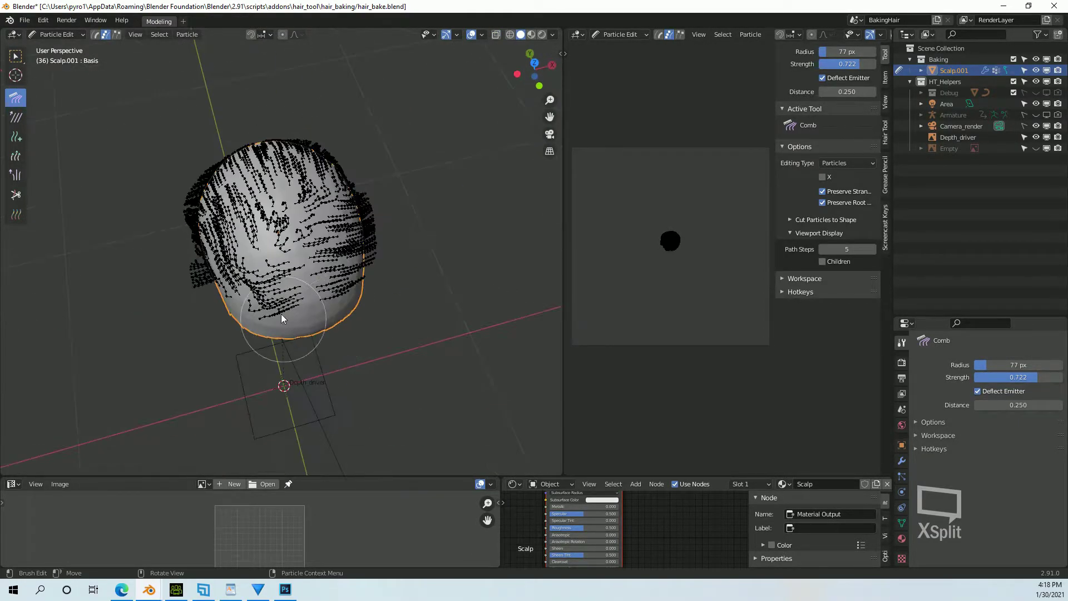
mouse_move(282, 315)
left_mouse_down()
mouse_move(191, 260)
mouse_move(195, 233)
left_mouse_up()
mouse_move(194, 234)
middle_mouse_down()
mouse_move(323, 189)
mouse_move(333, 240)
mouse_move(368, 290)
mouse_move(352, 339)
mouse_move(309, 387)
mouse_move(353, 318)
mouse_move(352, 369)
mouse_move(413, 232)
middle_mouse_up()
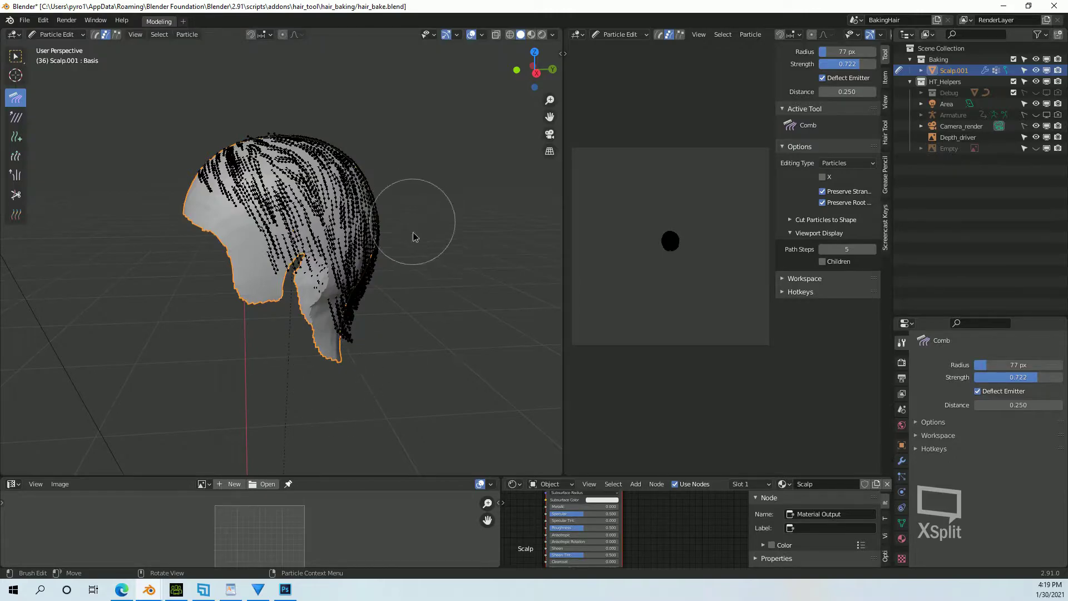
Step: Lengthen the scalp hair using the Length brush in Grow mode, and trim the tips near the nape with the Cut brush
left_click(536, 73)
left_click(902, 476)
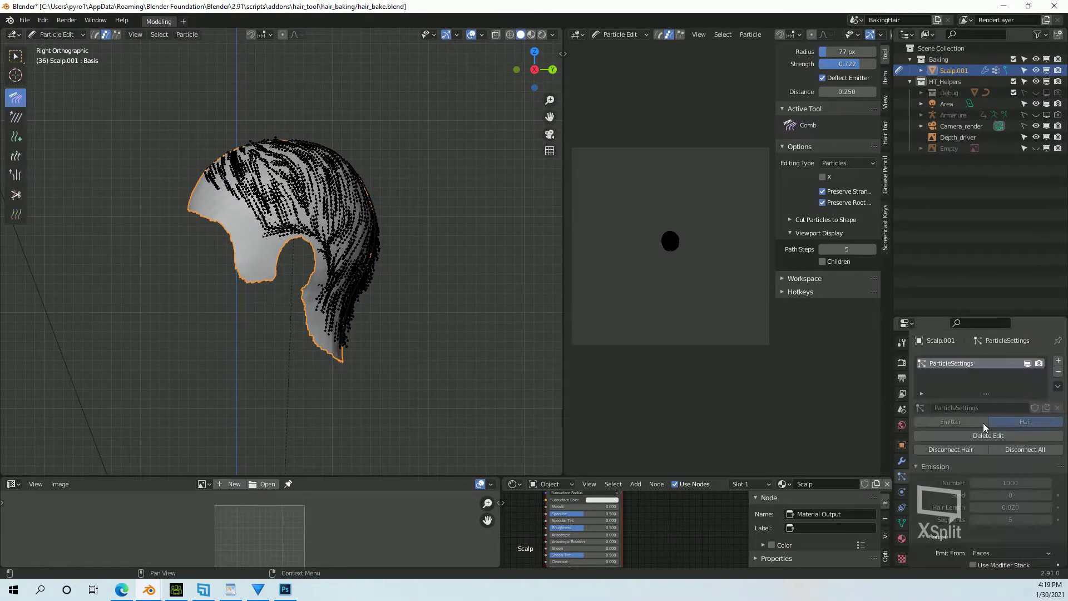
scroll(984, 423, "down", 5)
left_click(16, 156)
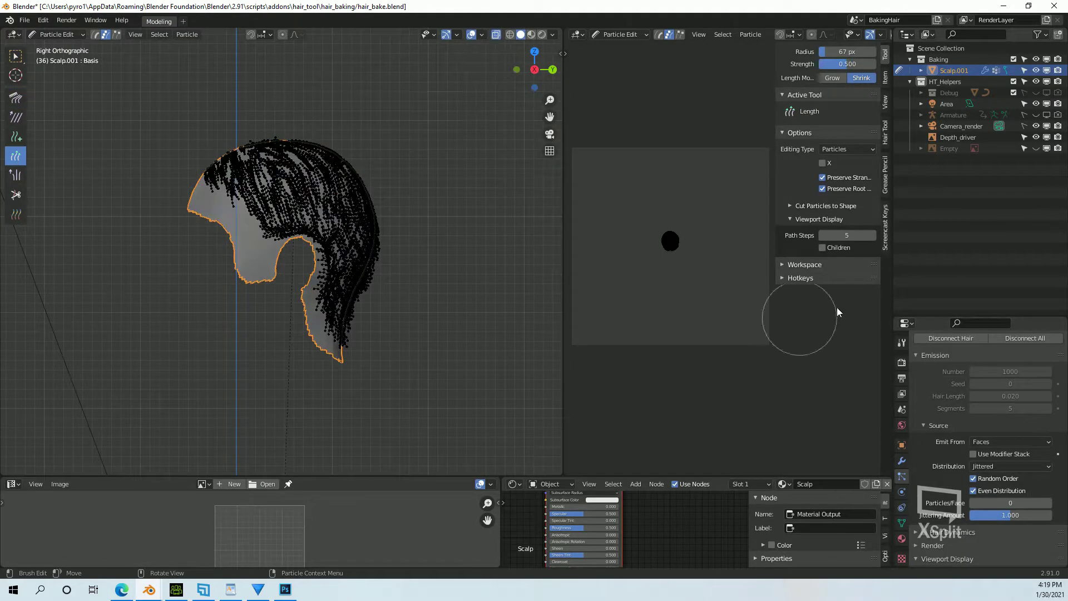
left_click(832, 78)
mouse_move(249, 128)
left_mouse_down()
mouse_move(376, 240)
mouse_move(273, 321)
mouse_move(239, 181)
left_mouse_up()
left_click(15, 195)
mouse_move(300, 364)
left_mouse_down()
mouse_move(378, 393)
mouse_move(421, 235)
mouse_move(408, 320)
mouse_move(303, 360)
left_mouse_up()
Step: Comb the lengthened strands back and down to the nape, and cut off the stray ends hanging below the scalp
left_click(15, 98)
left_click_drag(219, 203, 456, 245)
left_click_drag(297, 256, 398, 292)
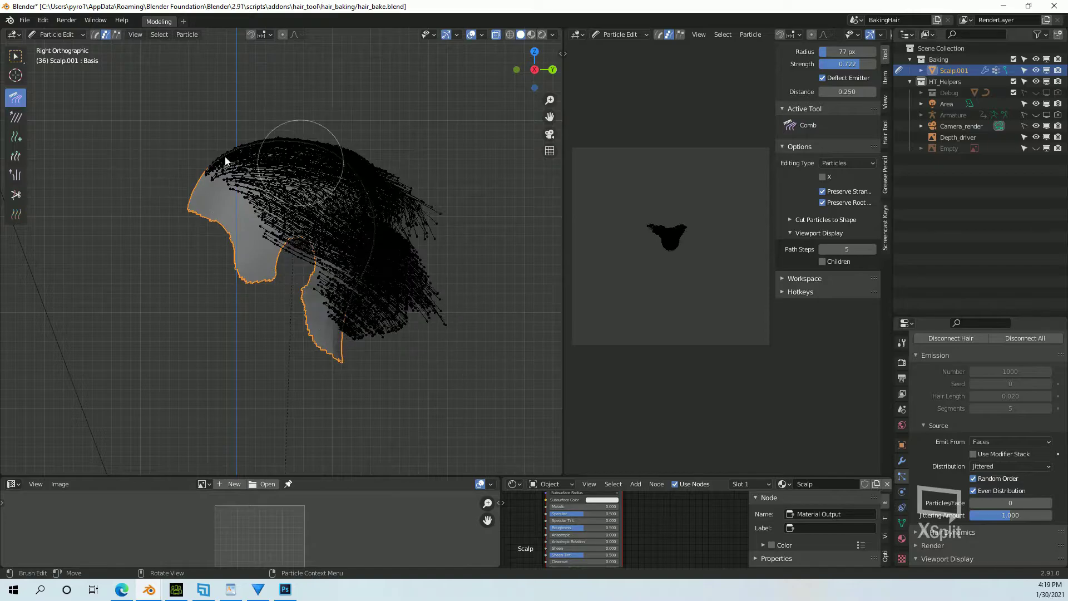
mouse_move(224, 160)
left_mouse_down()
mouse_move(412, 377)
mouse_move(384, 372)
left_mouse_up()
left_click_drag(445, 234, 335, 417)
left_click_drag(243, 282, 296, 245)
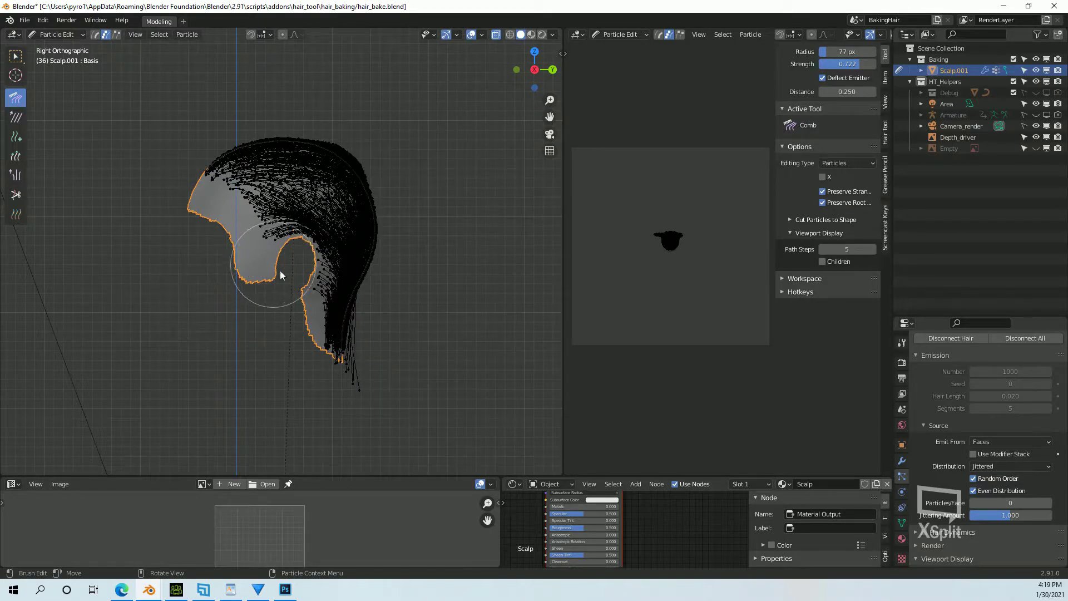
mouse_move(373, 389)
left_mouse_down()
mouse_move(205, 368)
mouse_move(391, 389)
mouse_move(368, 402)
left_mouse_up()
left_click(16, 195)
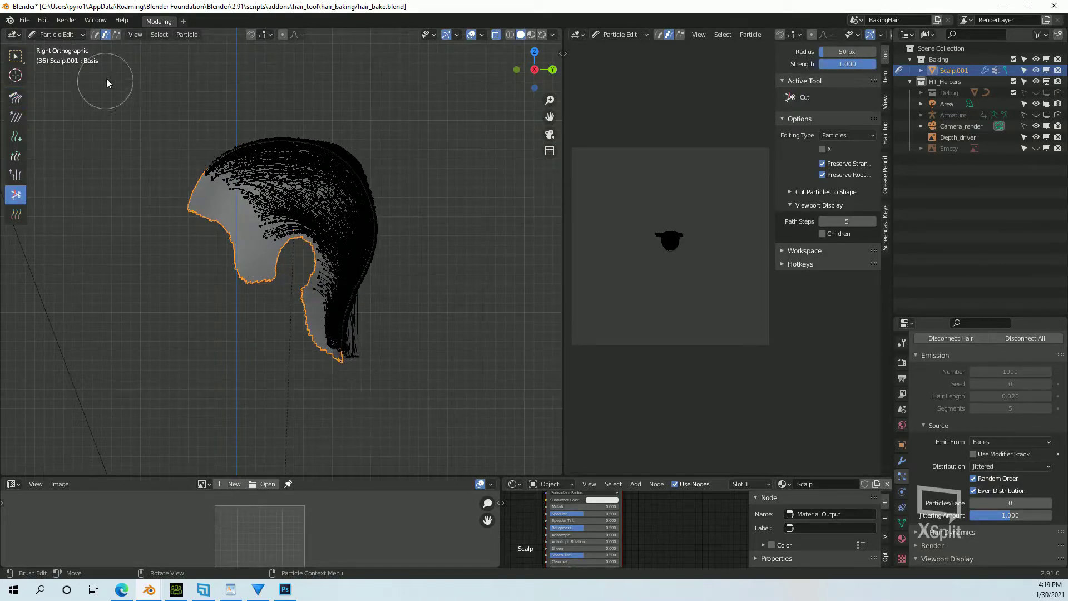
Step: Select all hair strands and subdivide them, then clear the selection and return to the Comb brush
key("a")
left_click(186, 35)
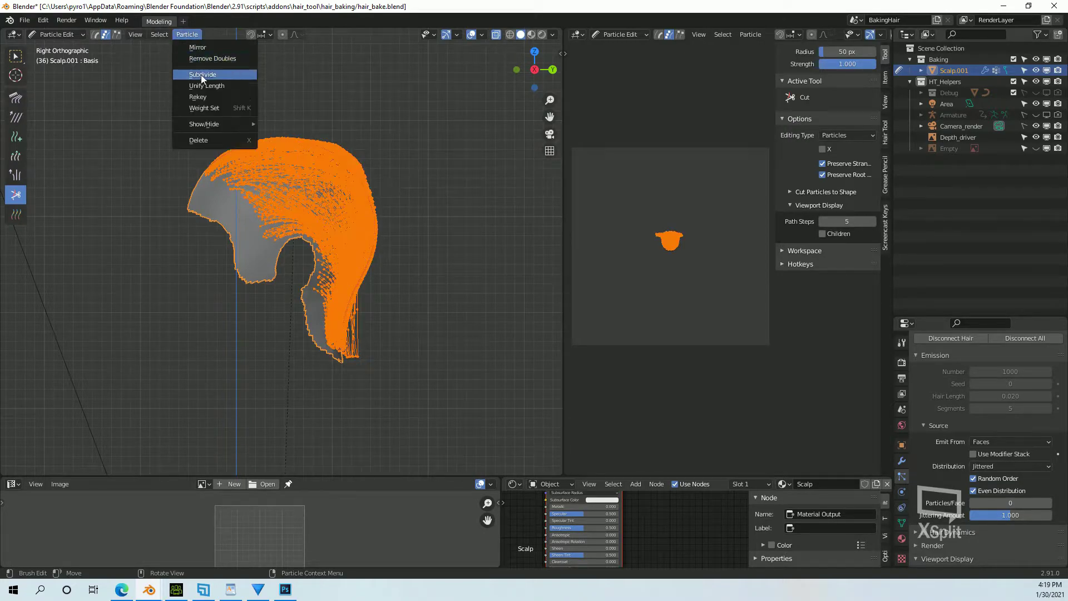
left_click(201, 74)
left_click(16, 98)
scroll(333, 233, "up", 1)
key("alt+a")
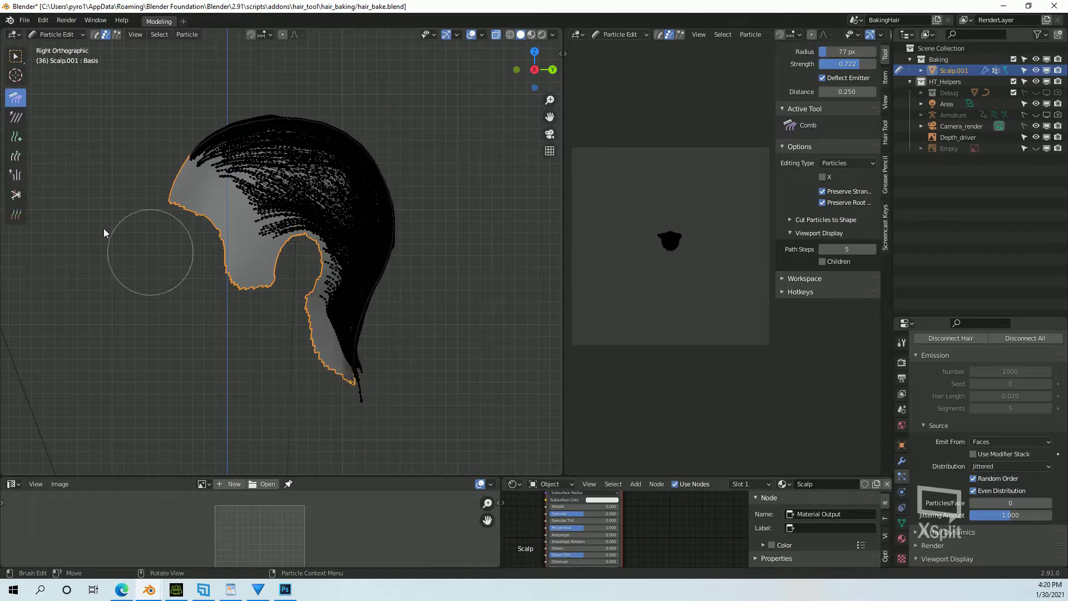
Step: Comb the hair hanging on both sides of the head inward toward the neck from the front view
middle_click_drag(158, 233, 383, 206)
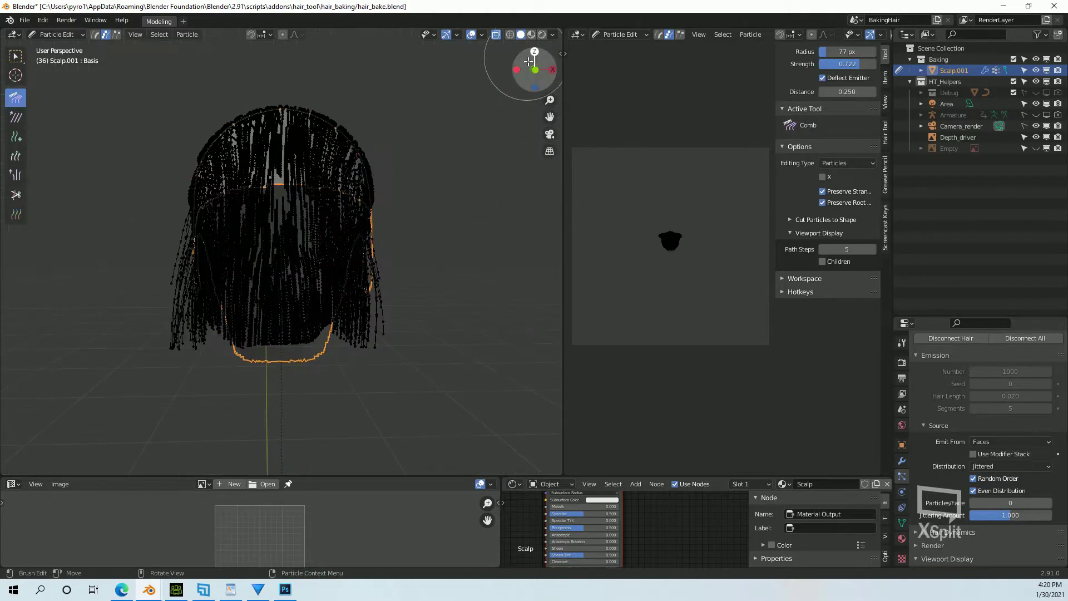
left_click(534, 69)
left_click_drag(434, 228, 376, 306)
left_click_drag(403, 206, 338, 424)
mouse_move(146, 234)
left_mouse_down()
mouse_move(183, 295)
mouse_move(234, 326)
left_mouse_up()
left_click_drag(162, 309, 262, 345)
left_click_drag(406, 345, 364, 333)
middle_click_drag(486, 374, 384, 361)
Step: Set the Comb brush to a 61 px radius and 0.679 strength, and comb the side strands back behind the ear opening
left_click(536, 71)
left_click(902, 363)
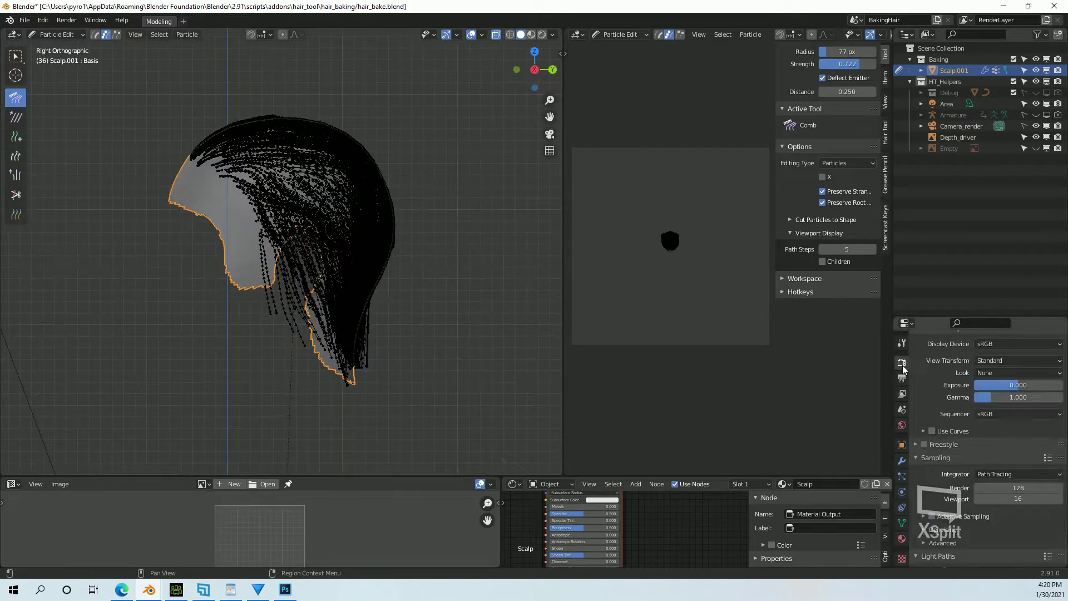
left_click(902, 343)
left_click_drag(1038, 377, 1063, 378)
left_click_drag(988, 365, 982, 365)
mouse_move(228, 274)
left_mouse_down()
mouse_move(301, 250)
mouse_move(305, 344)
left_mouse_up()
left_click_drag(1057, 378, 1028, 378)
left_click_drag(983, 365, 983, 365)
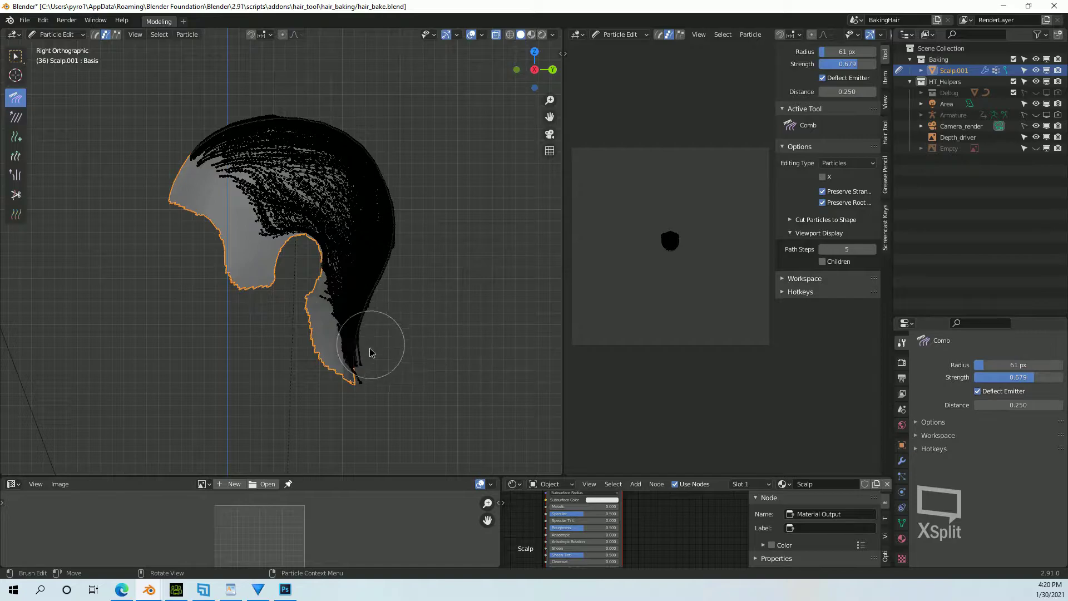
left_click_drag(372, 349, 348, 348)
mouse_move(244, 282)
left_mouse_down()
mouse_move(307, 253)
mouse_move(299, 234)
mouse_move(308, 289)
left_mouse_up()
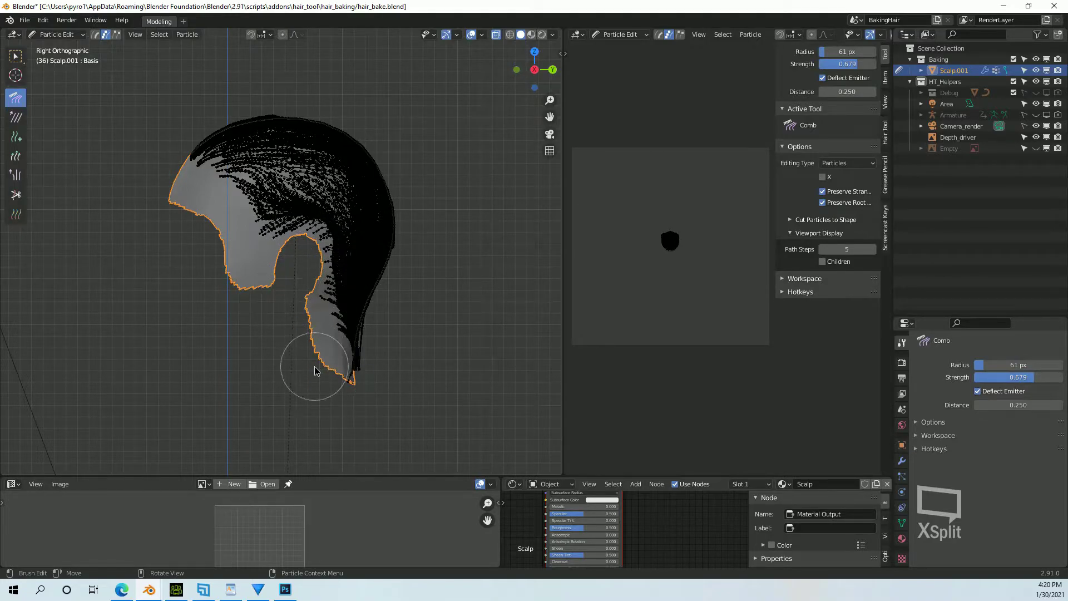
Step: Comb the strands around the neck and nape from several angles so they follow the scalp's shape
key("KP_1")
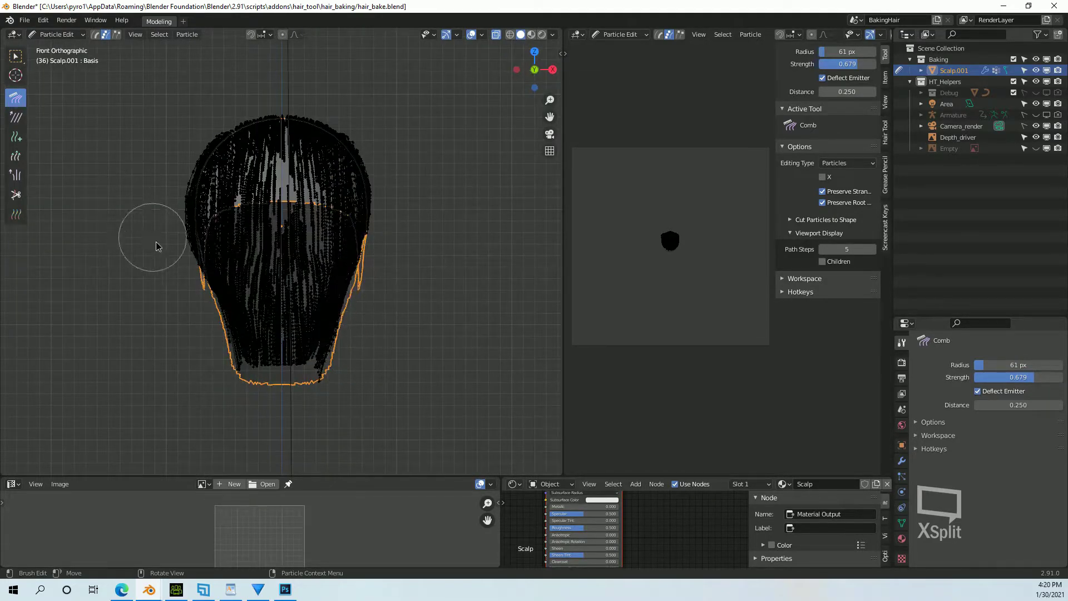
middle_click_drag(162, 293, 103, 217)
mouse_move(170, 327)
left_mouse_down()
mouse_move(162, 282)
mouse_move(222, 101)
mouse_move(172, 119)
mouse_move(162, 151)
mouse_move(152, 215)
mouse_move(215, 102)
mouse_move(186, 310)
mouse_move(171, 287)
left_mouse_up()
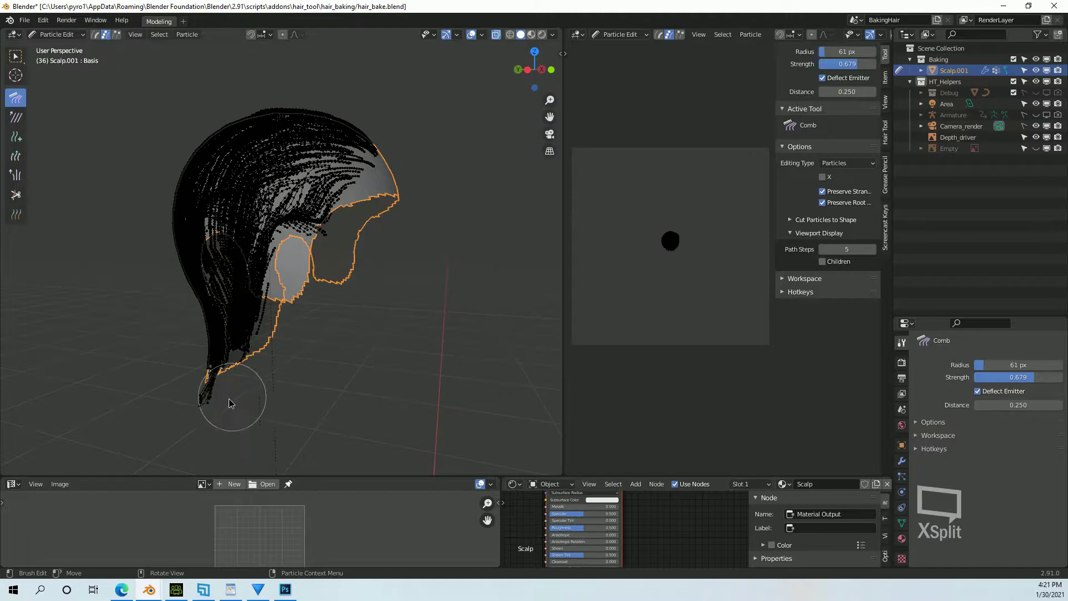
mouse_move(303, 352)
middle_mouse_down()
mouse_move(371, 364)
mouse_move(345, 350)
middle_mouse_up()
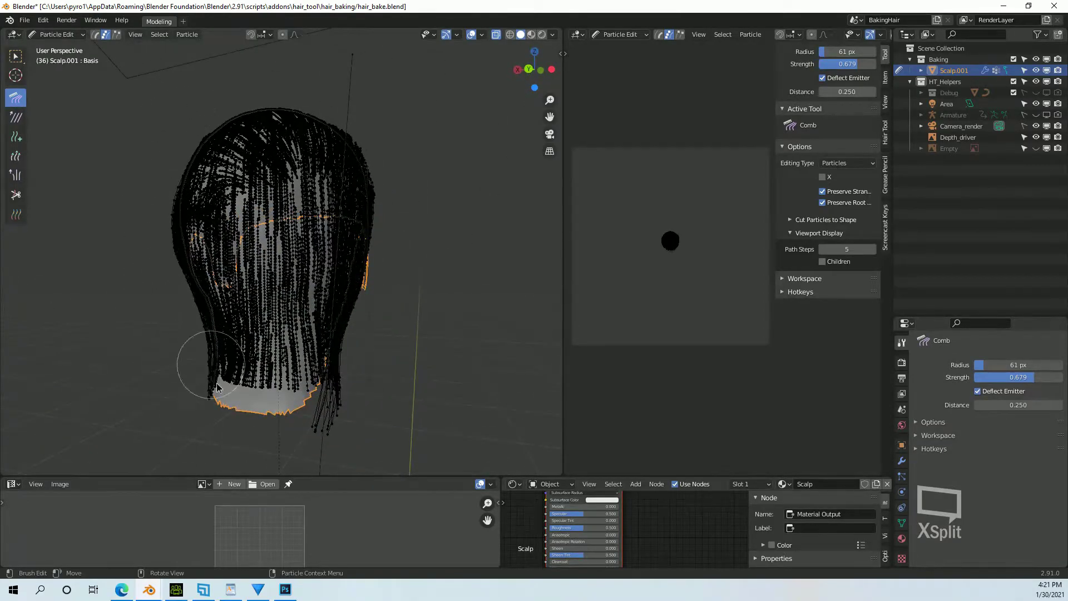
middle_click_drag(227, 418, 251, 339)
Step: Raise the Comb strength to 0.982, sweep the hair behind the ear down to the nape, and trim the overhanging ends with the Cut brush
left_click_drag(1023, 377, 1051, 377)
left_click(534, 70)
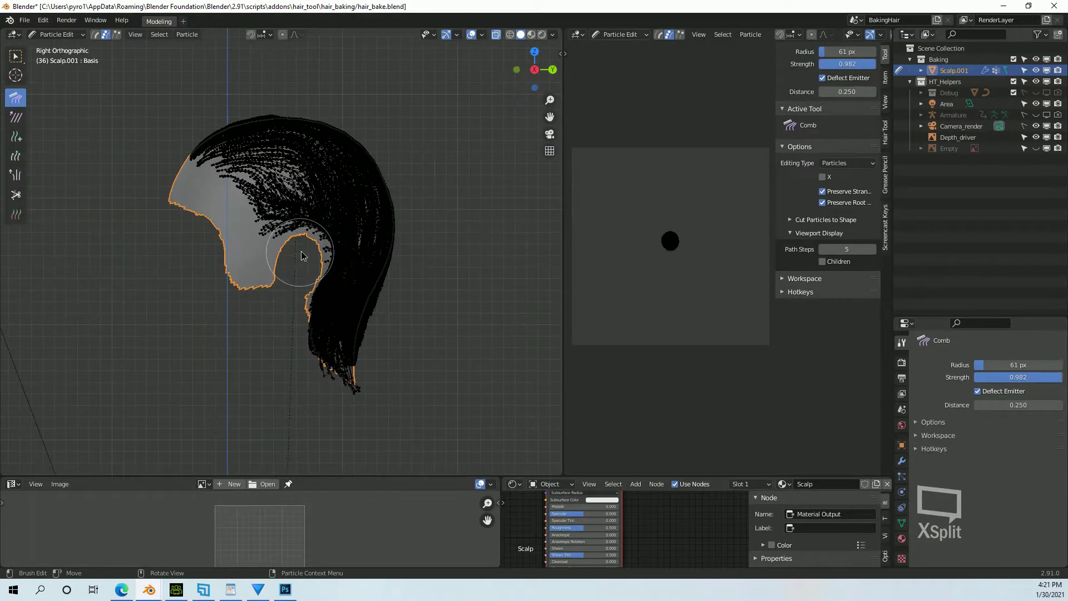
mouse_move(301, 256)
left_mouse_down()
mouse_move(305, 245)
mouse_move(295, 370)
mouse_move(323, 384)
left_mouse_up()
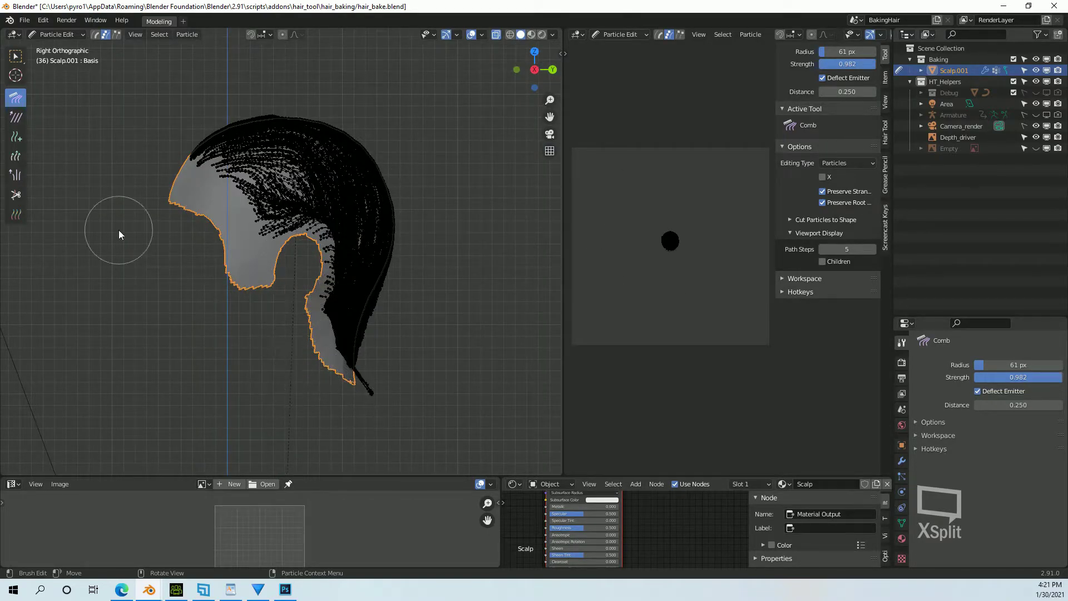
left_click(15, 195)
middle_click_drag(302, 402, 218, 264)
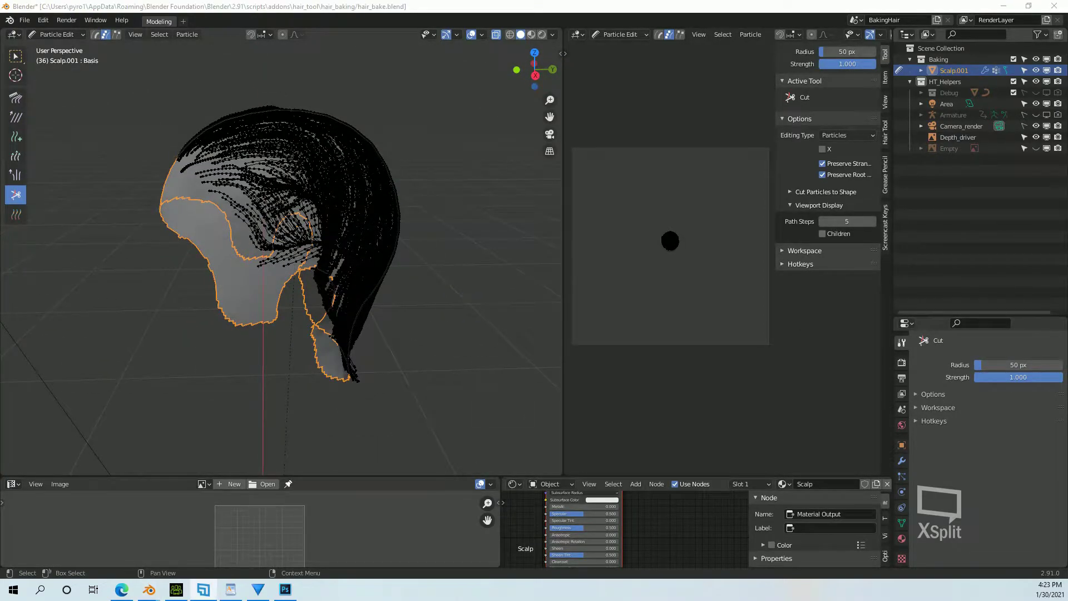
Step: Return the scalp to Object Mode and inspect the groomed hair from the side
left_click(49, 35)
left_click(53, 49)
middle_click_drag(281, 250, 317, 70)
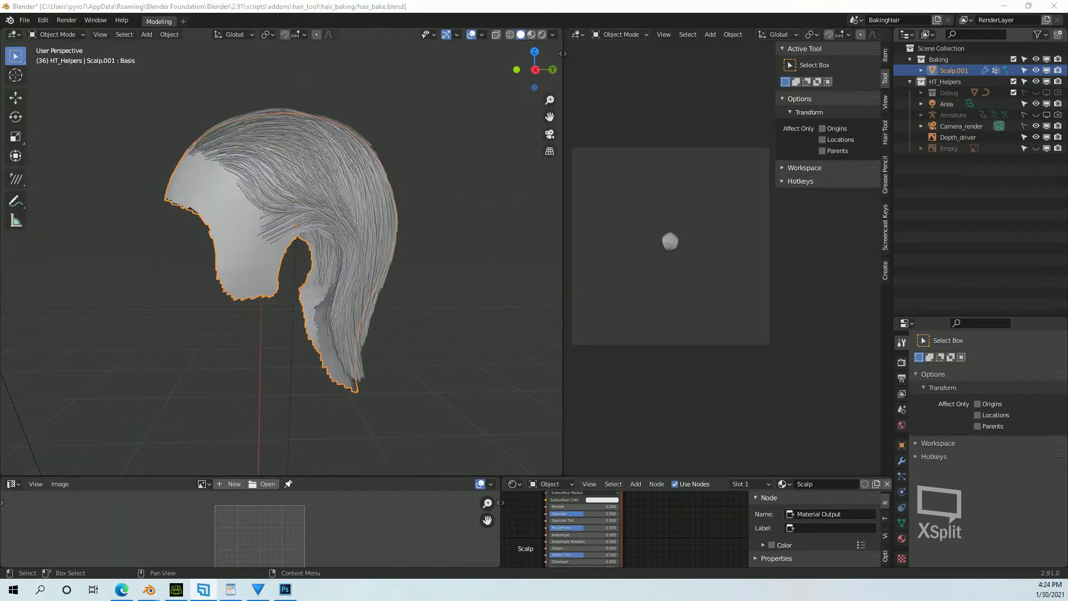
Step: From the top view, scale the UV-flattened scalp by 47.141 and move it by X -0.23935 and Y -0.28677 to center it in the frame
left_click(885, 132)
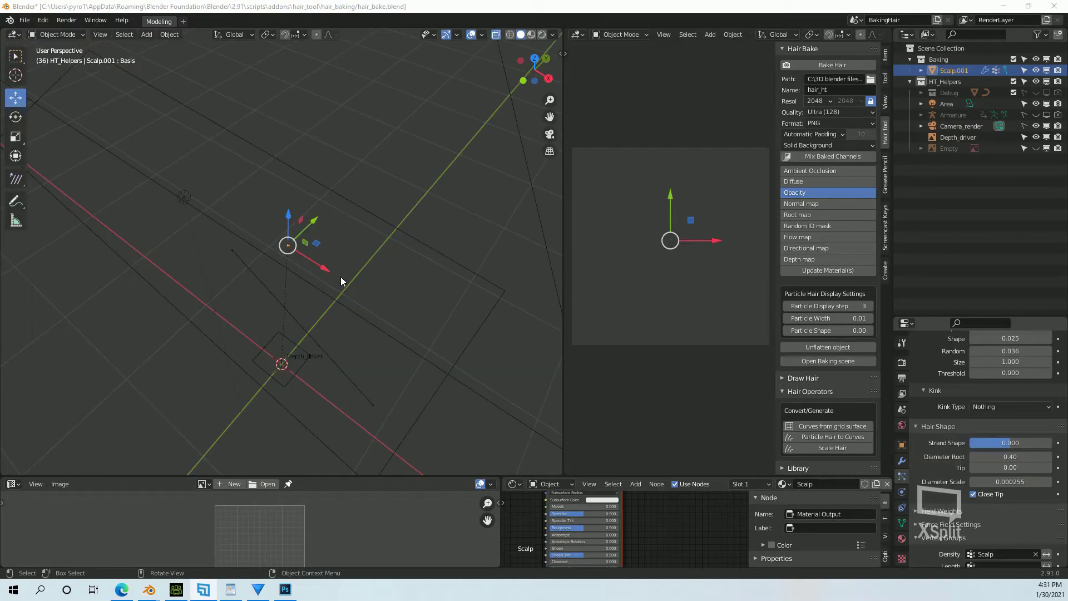
key("KP_7")
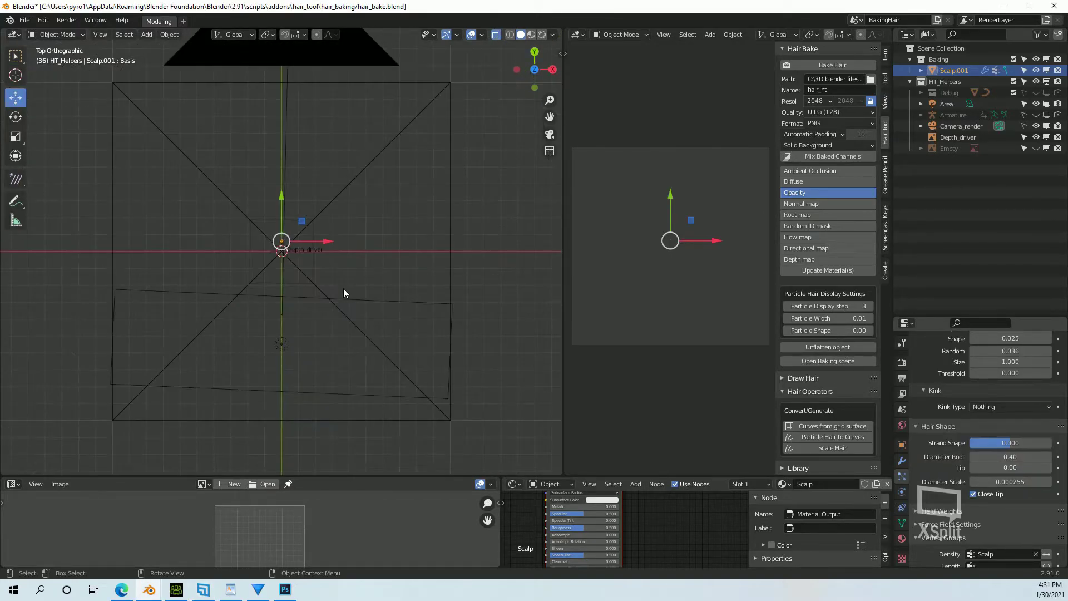
scroll(344, 292, "up", 5)
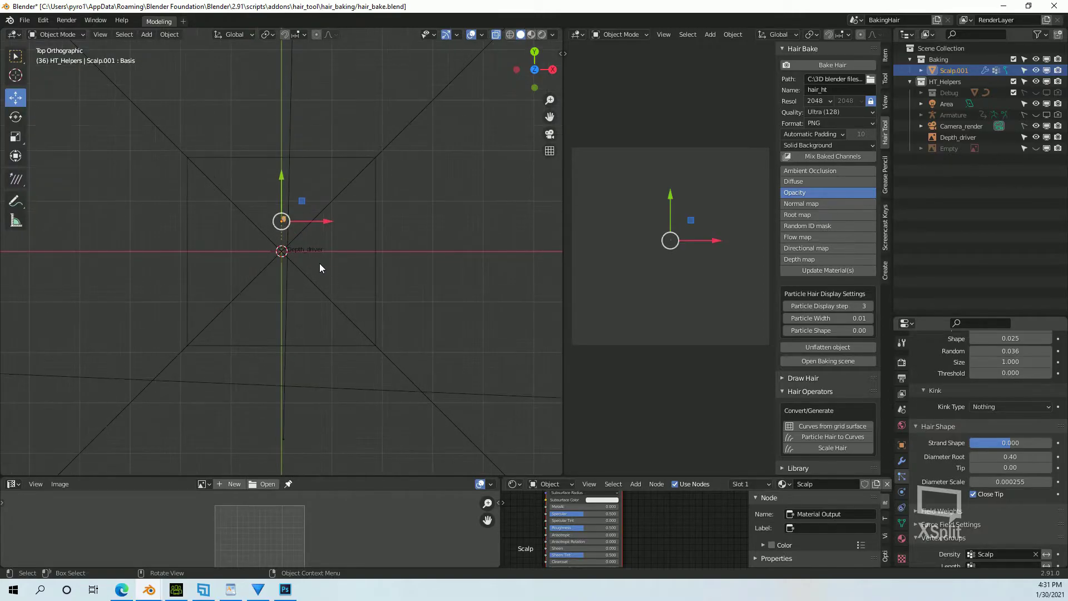
key("s")
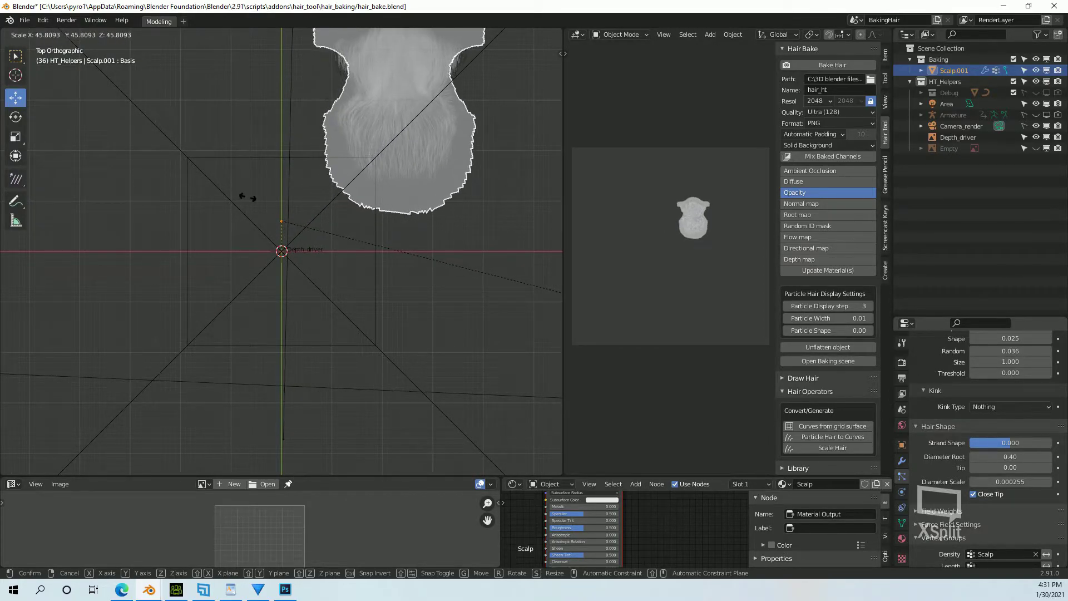
left_click(302, 188)
key("g")
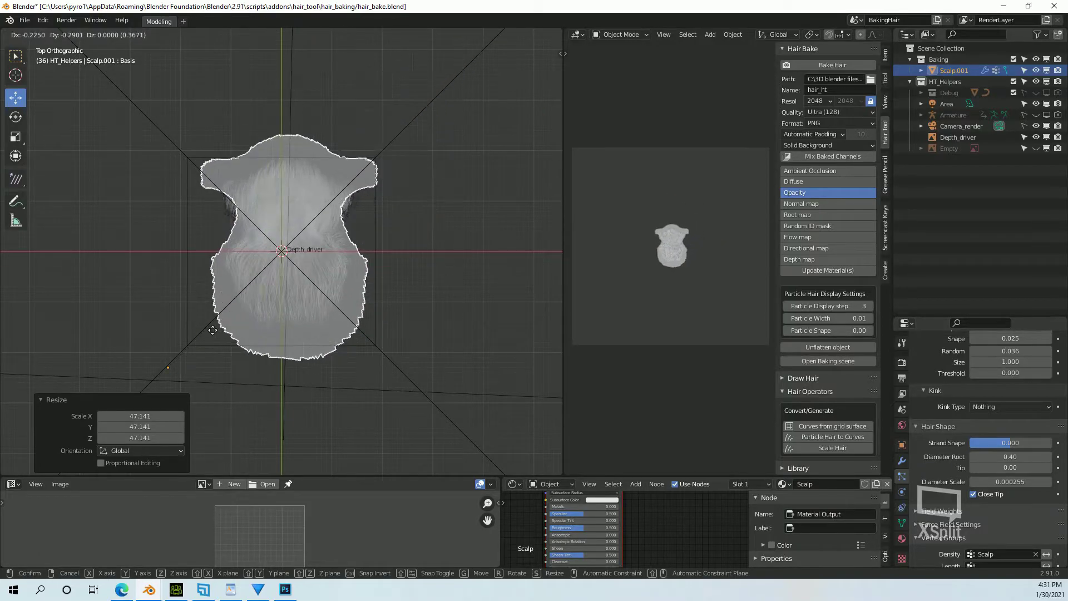
left_click(207, 329)
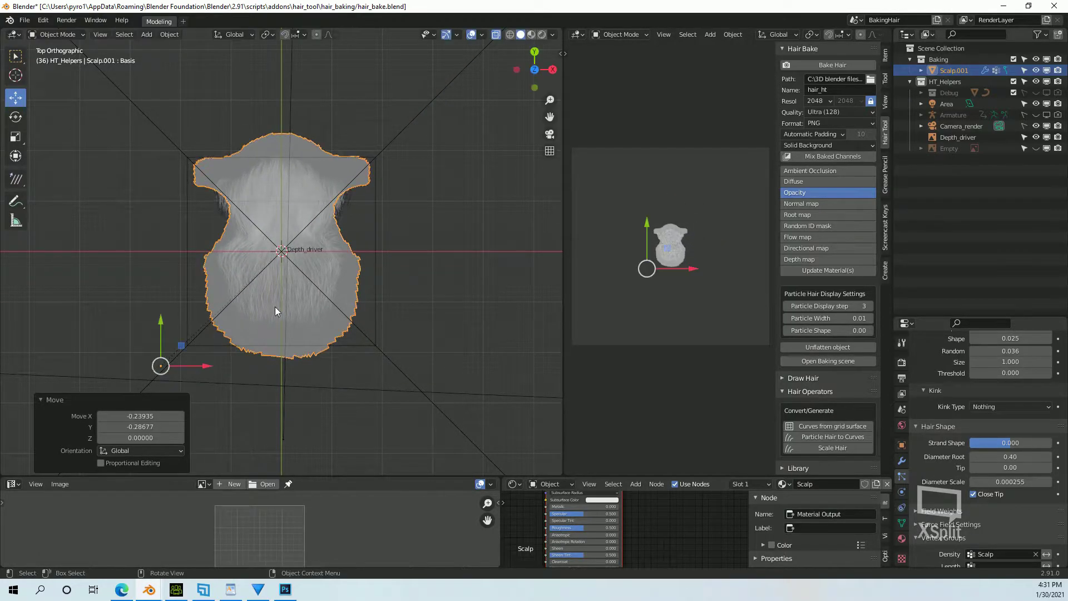
Step: Scale the flattened scalp by 4.040 and move it by X -0.72118 and Y -0.72937 to center it in the camera frame
scroll(286, 295, "down", 6)
scroll(286, 294, "down", 4)
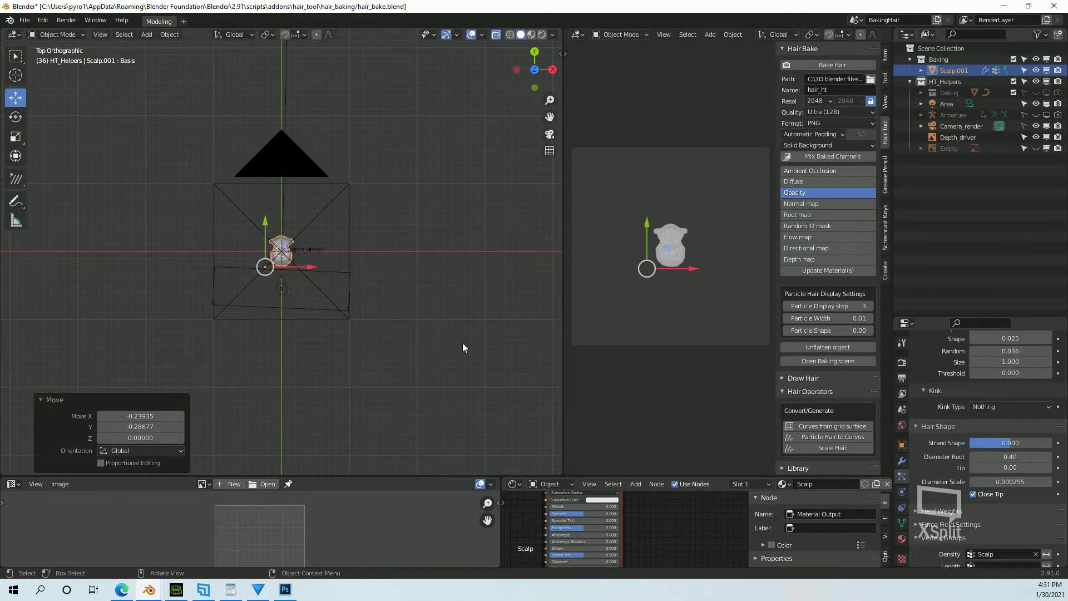
key("s")
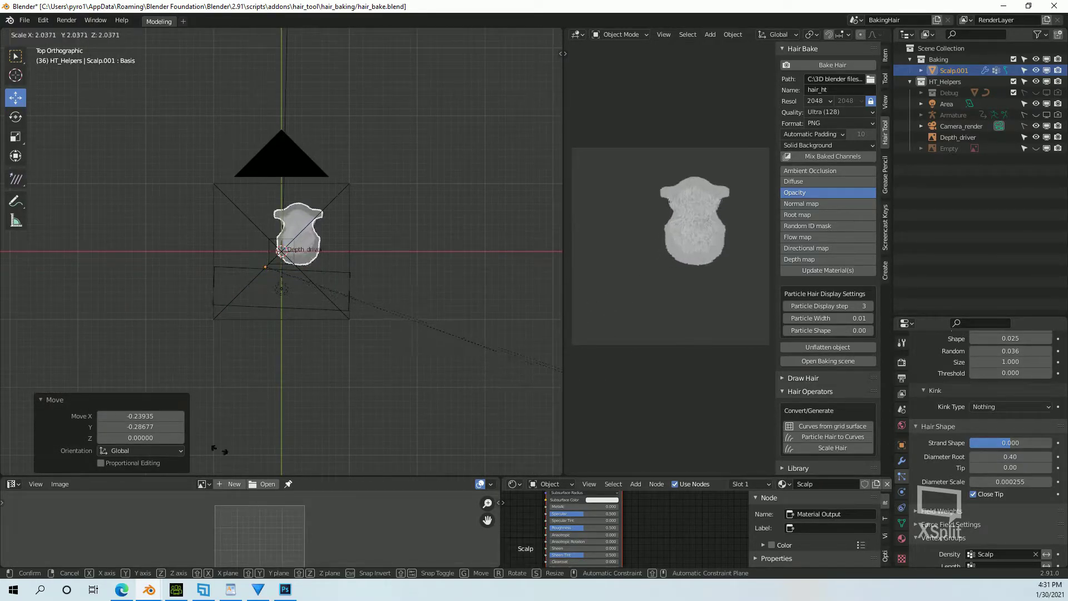
left_click(72, 114)
key("g")
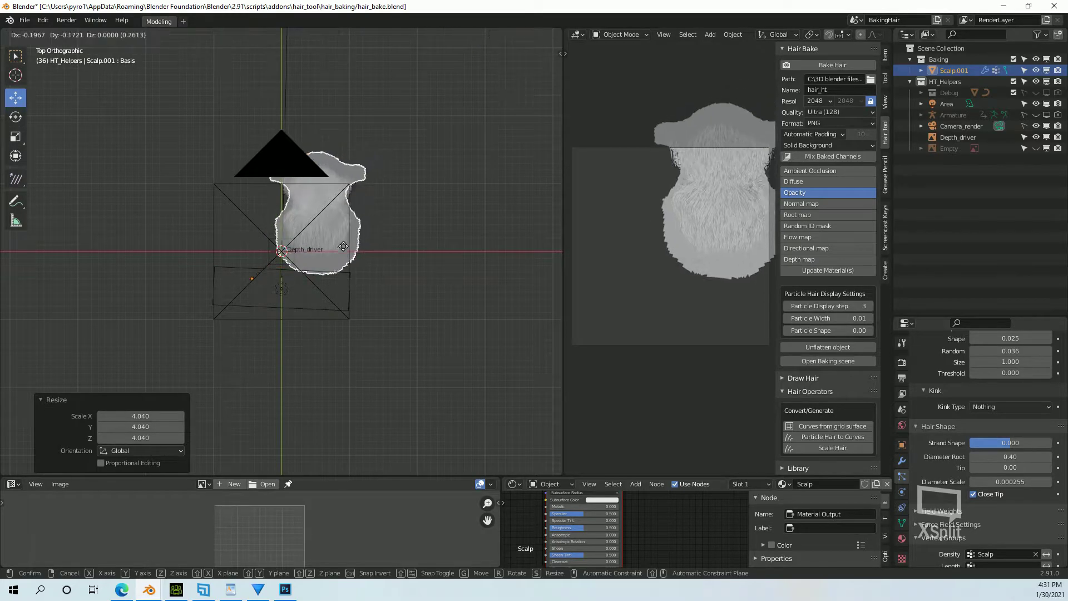
left_click(310, 286)
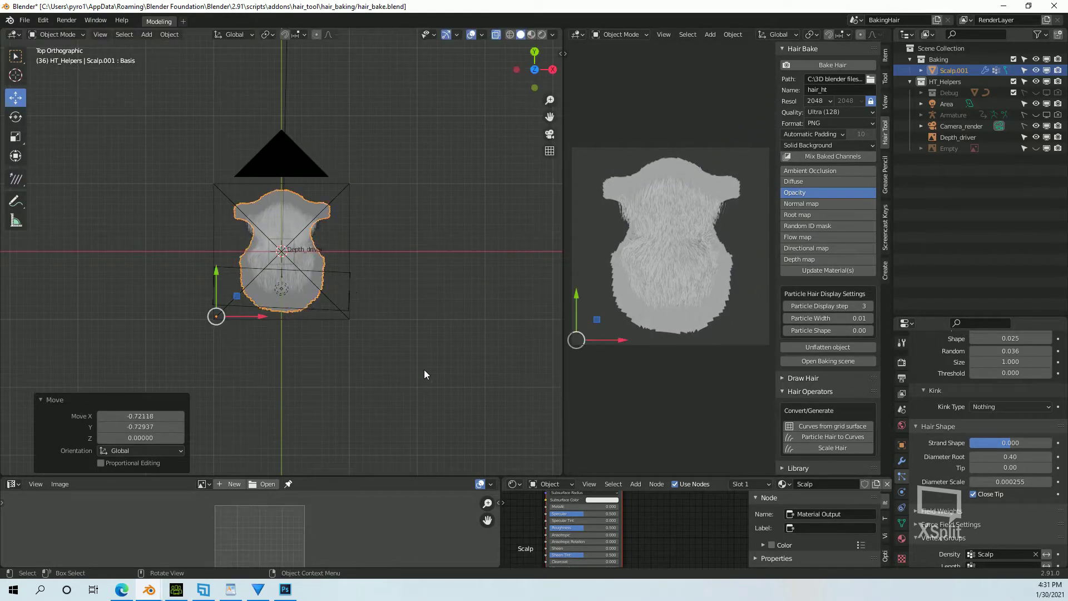
Step: Refine the scalp's fit in the camera frame by scaling it 1.188 and 0.891, ending with a move of X 0.07376 and Y 0.11473
key("s")
left_click(483, 348)
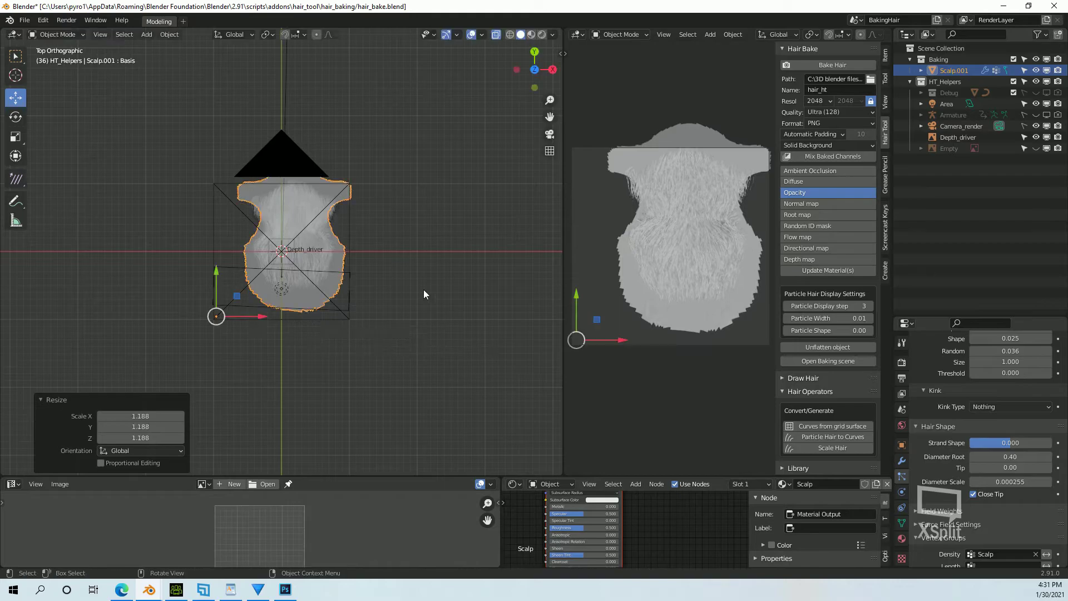
key("g")
left_click(413, 303)
key("s")
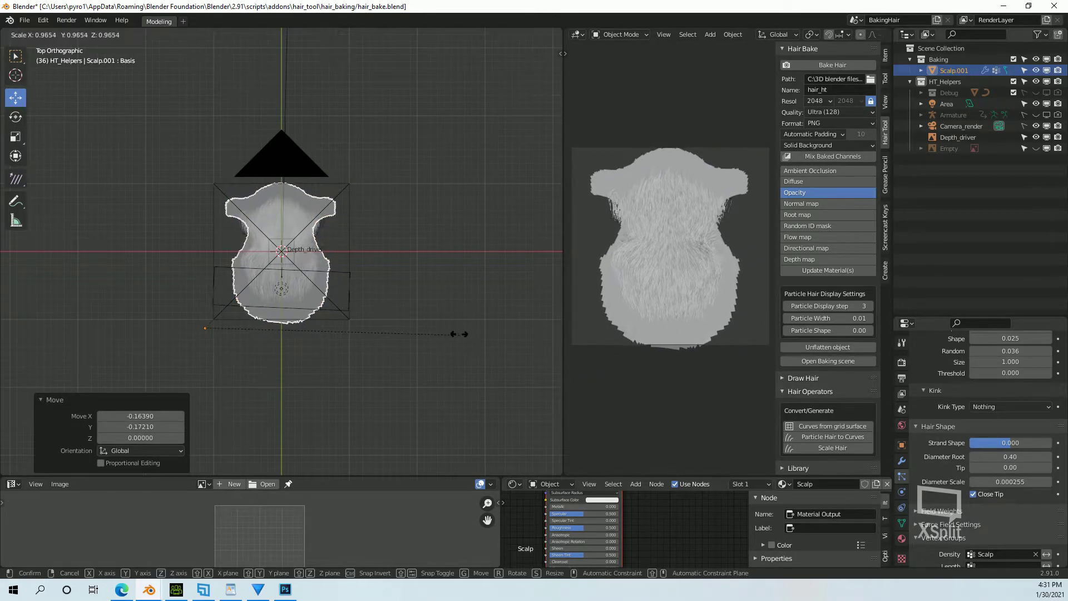
left_click(440, 323)
key("g")
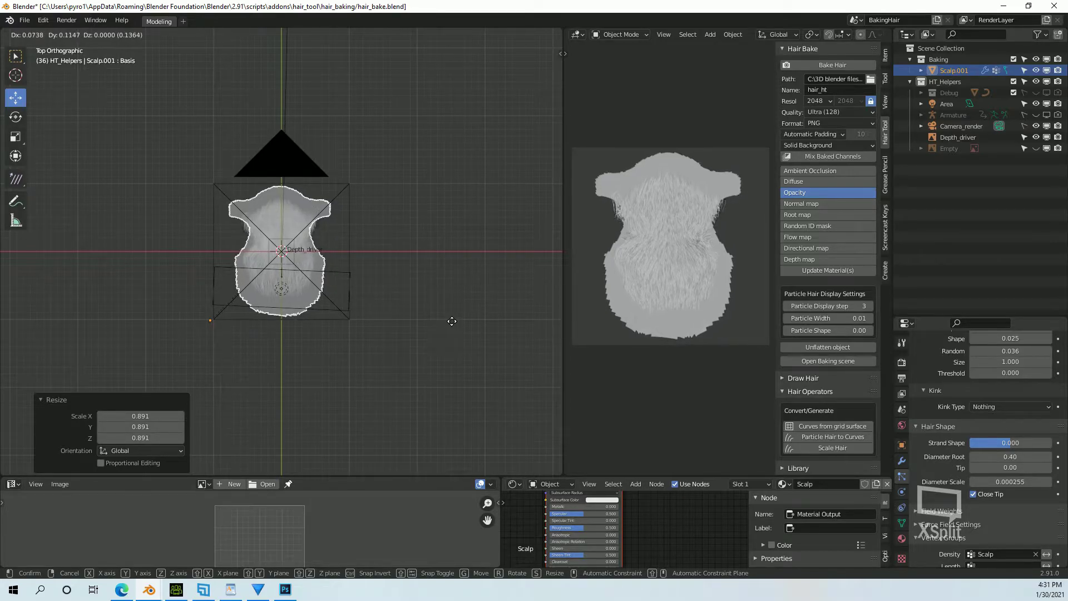
left_click(452, 321)
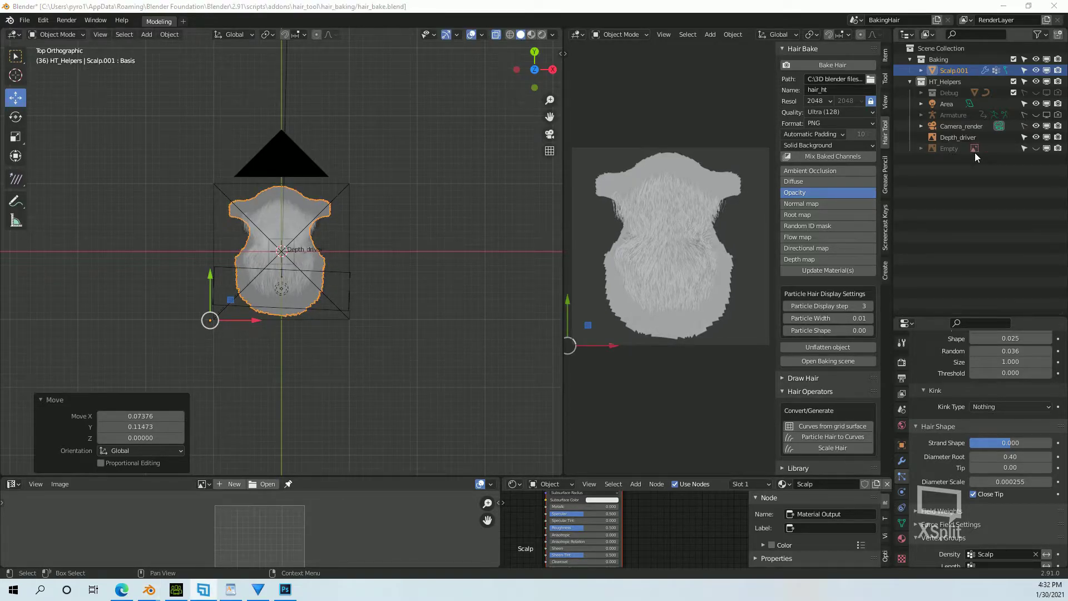
Step: Align the flattened scalp with the Empty's UV layout reference image, showing that image only during the alignment
left_click(1035, 148)
scroll(299, 249, "up", 5)
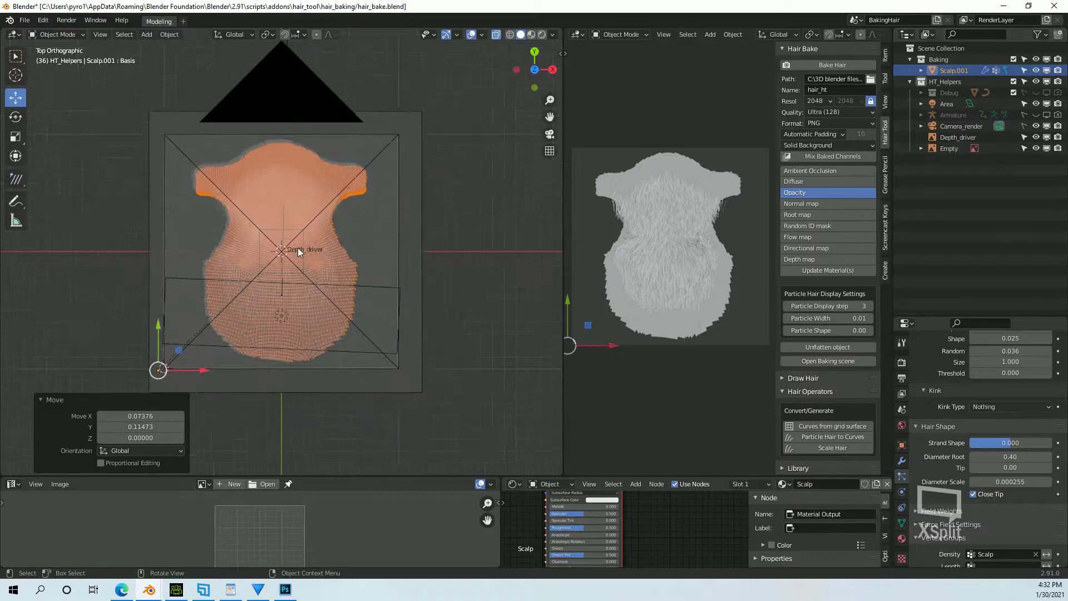
key("g")
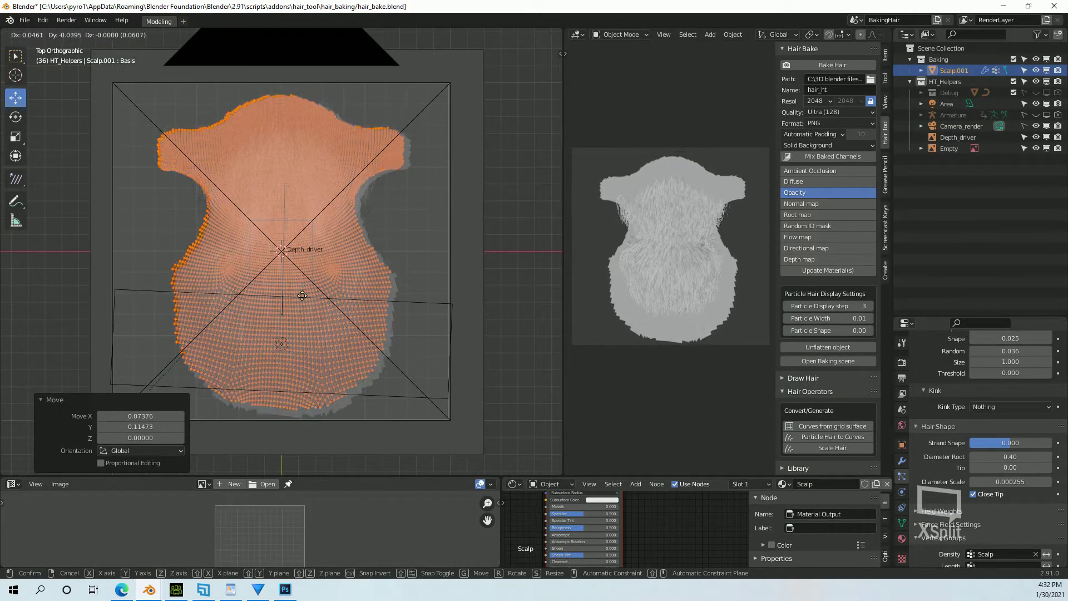
left_click(295, 293)
scroll(296, 293, "up", 1)
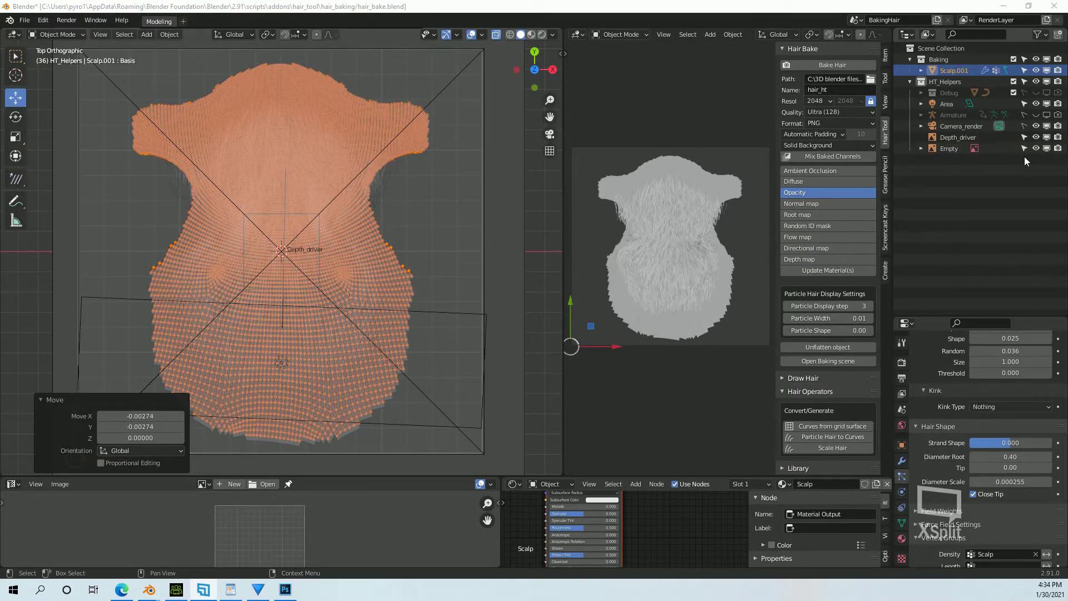
left_click(1036, 148)
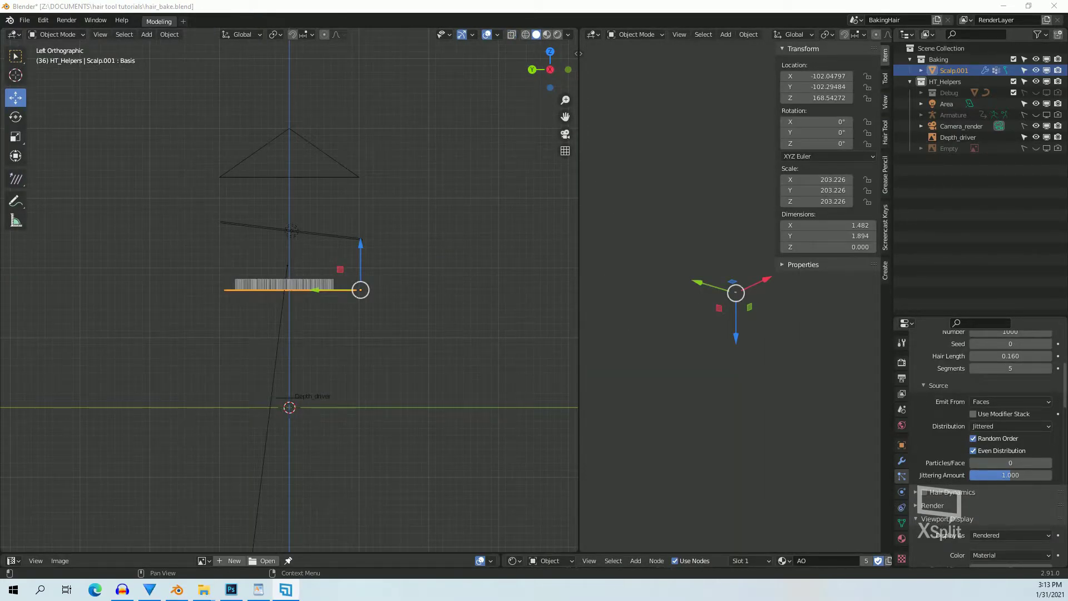
Step: Set the scalp's Z location to 0 so it lies at the scene's ground level
left_click(828, 98)
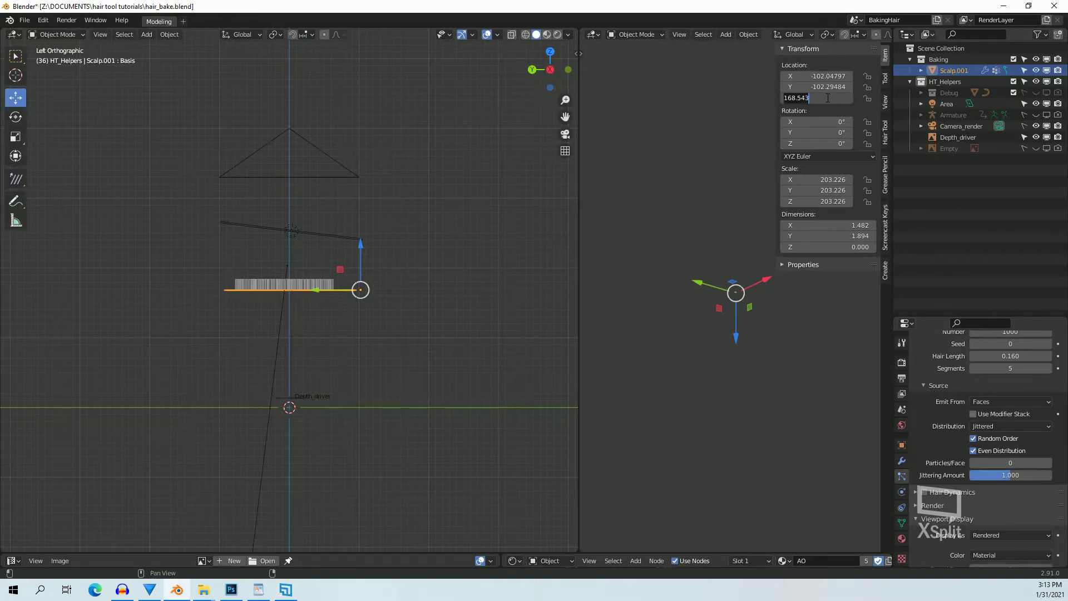
type("0")
key("Return")
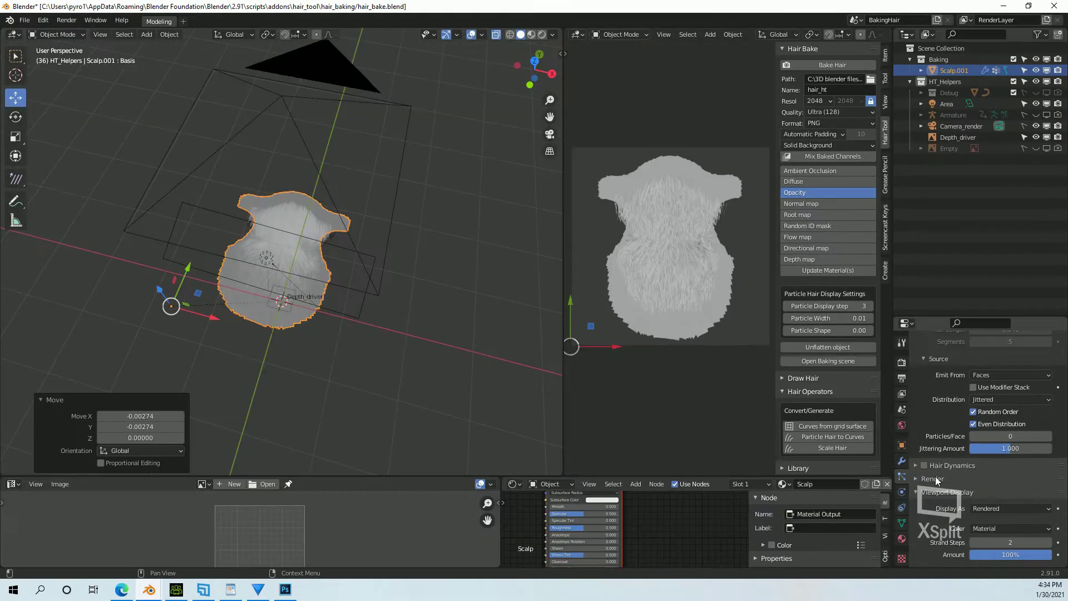
Step: Turn off Show Emitter in the particle system's viewport display so only the hair is drawn
scroll(936, 477, "down", 5)
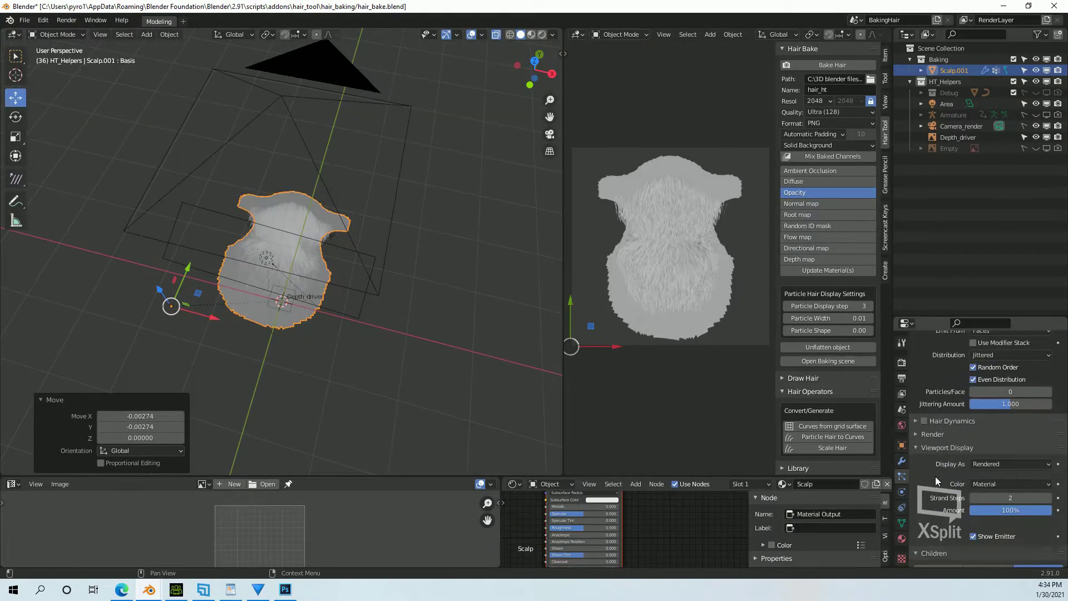
scroll(936, 477, "down", 3)
left_click(974, 470)
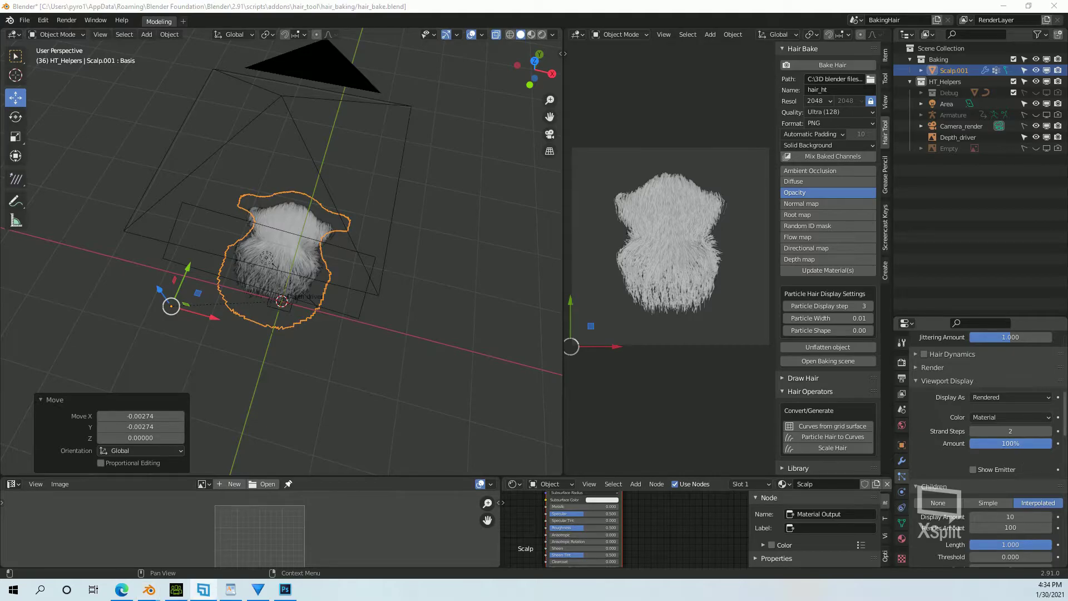
Step: Replace the Scalp material on the scalp mesh with the DIFFUSE hair material
left_click(903, 538)
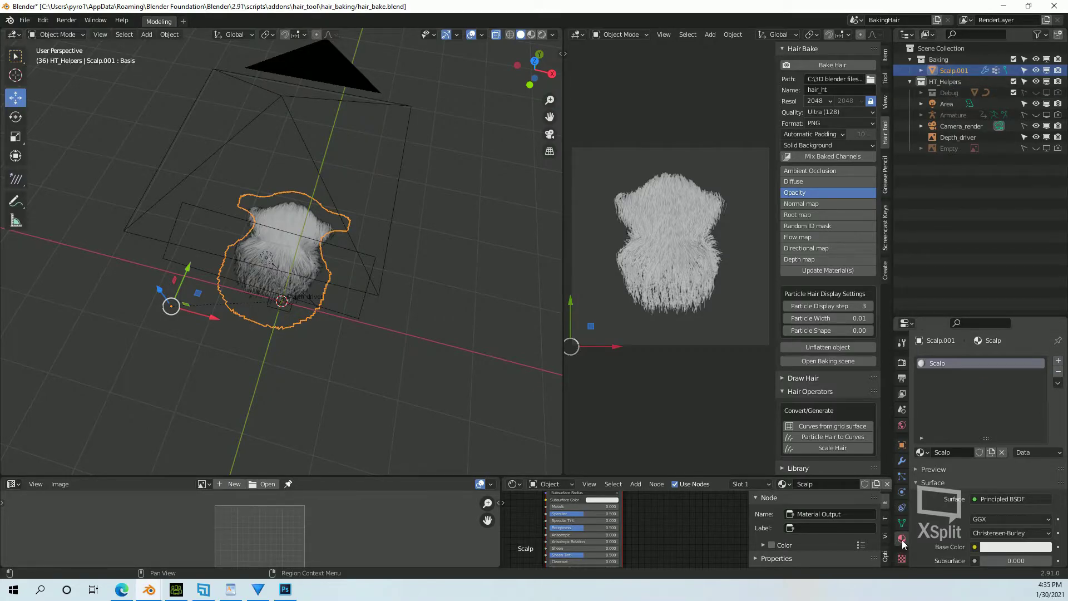
left_click(925, 452)
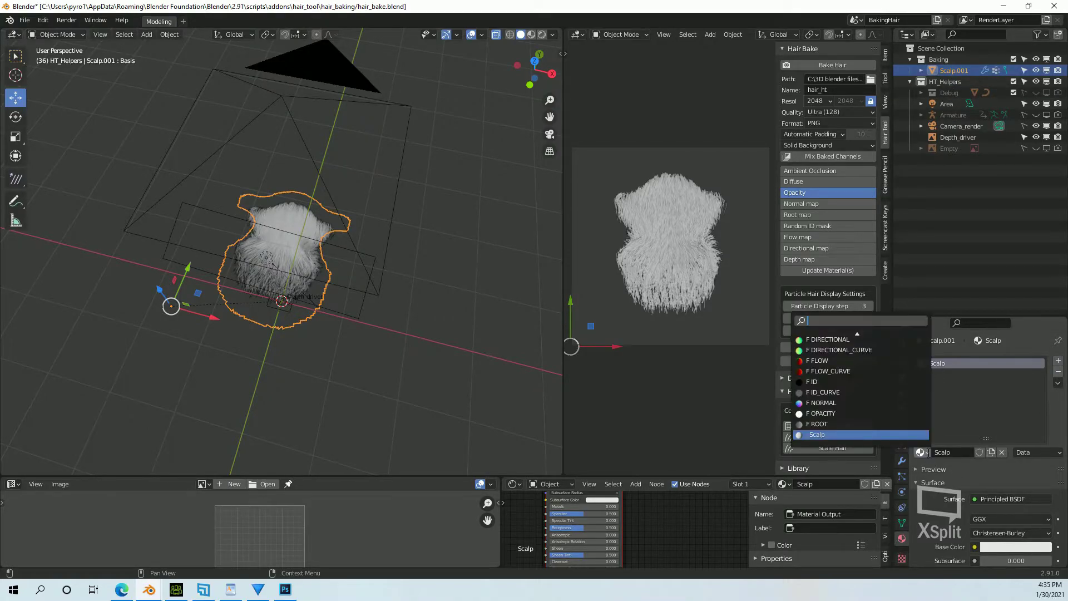
left_click(821, 350)
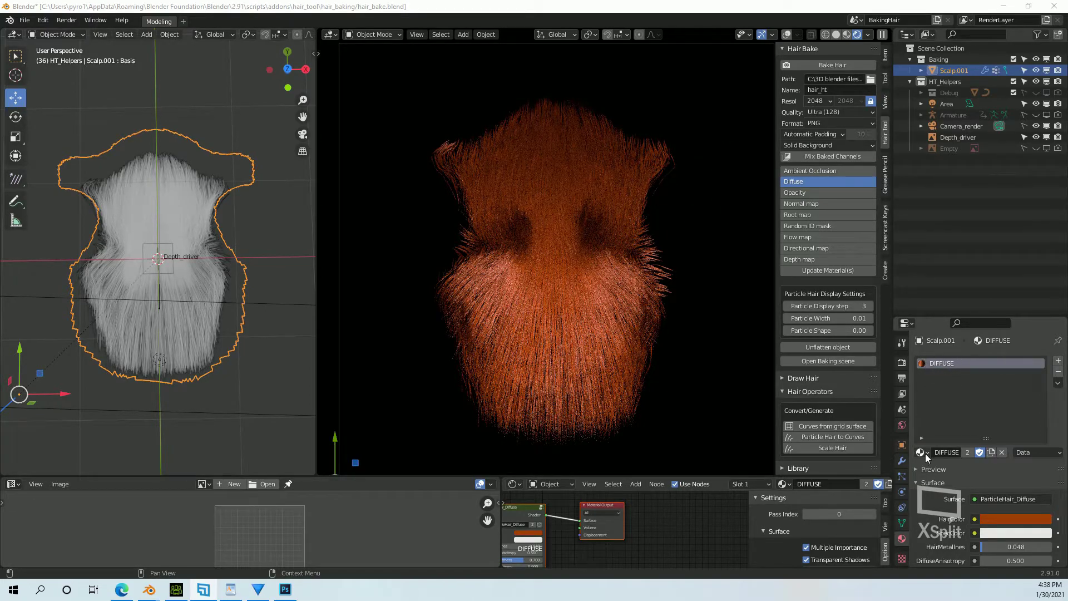
Step: Change the HairColor of the ParticleHair_Diffuse node from orange to a muted brown
key("g")
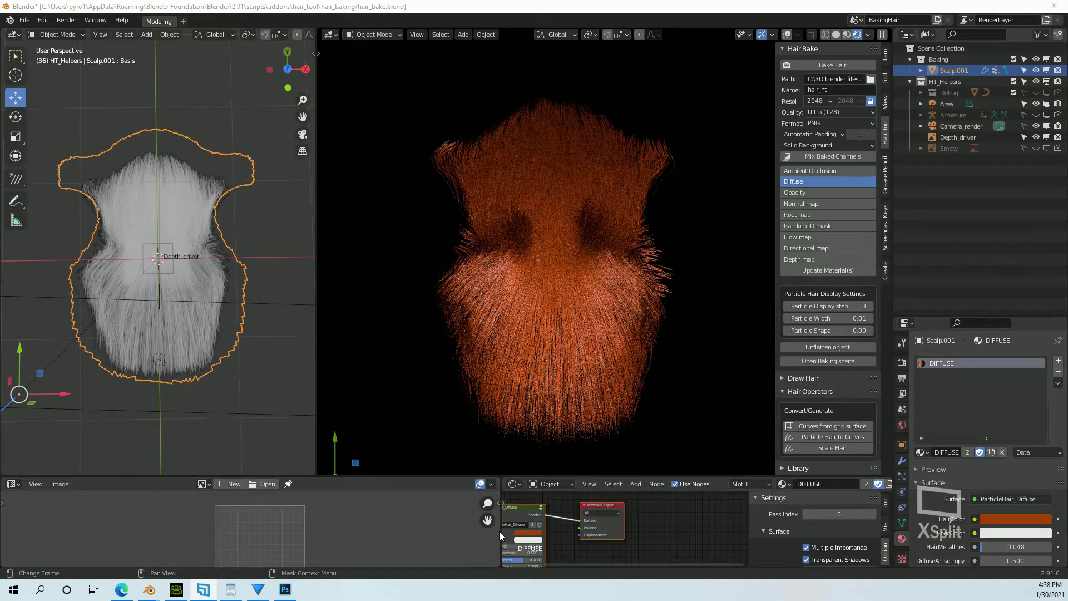
left_click(587, 528)
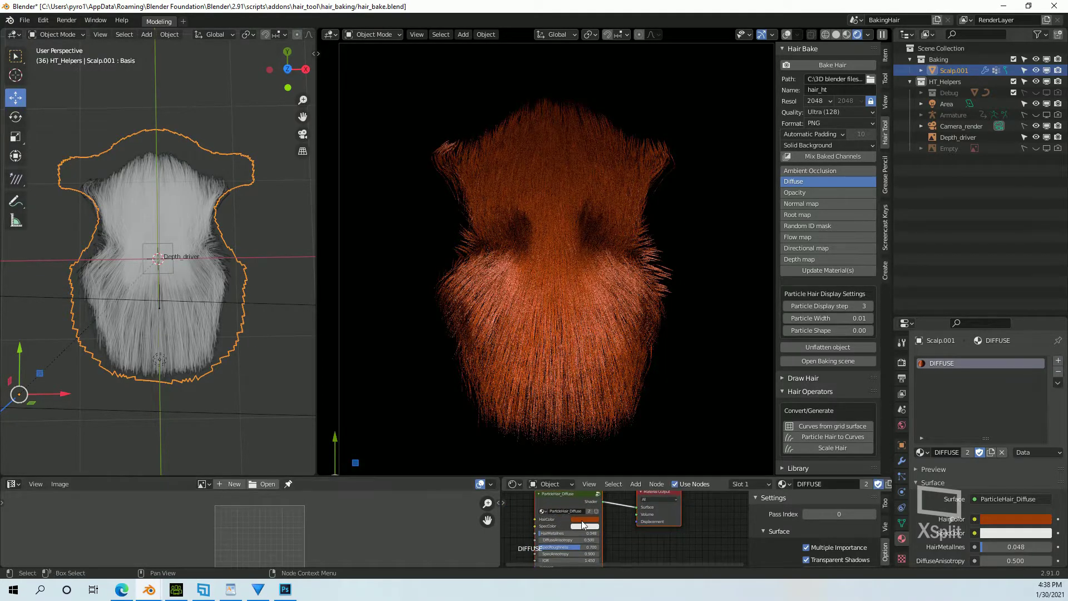
left_click(583, 519)
left_click_drag(593, 466, 626, 453)
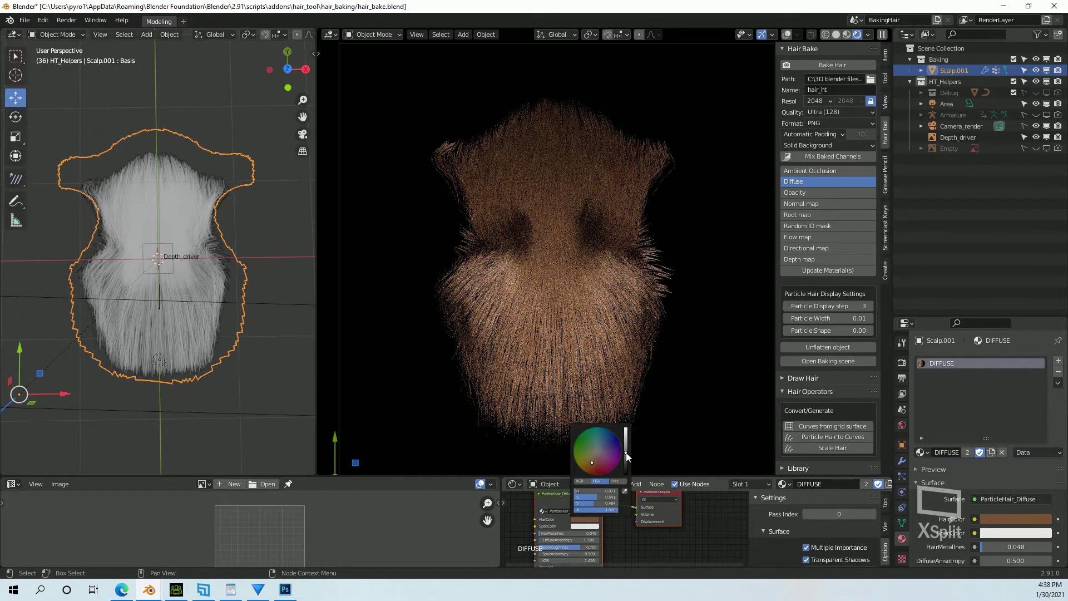
Step: Enlarge the Area light to about 2.064 by 2.036 and move it by Y 0.51428 so it covers the hair
scroll(235, 286, "down", 4)
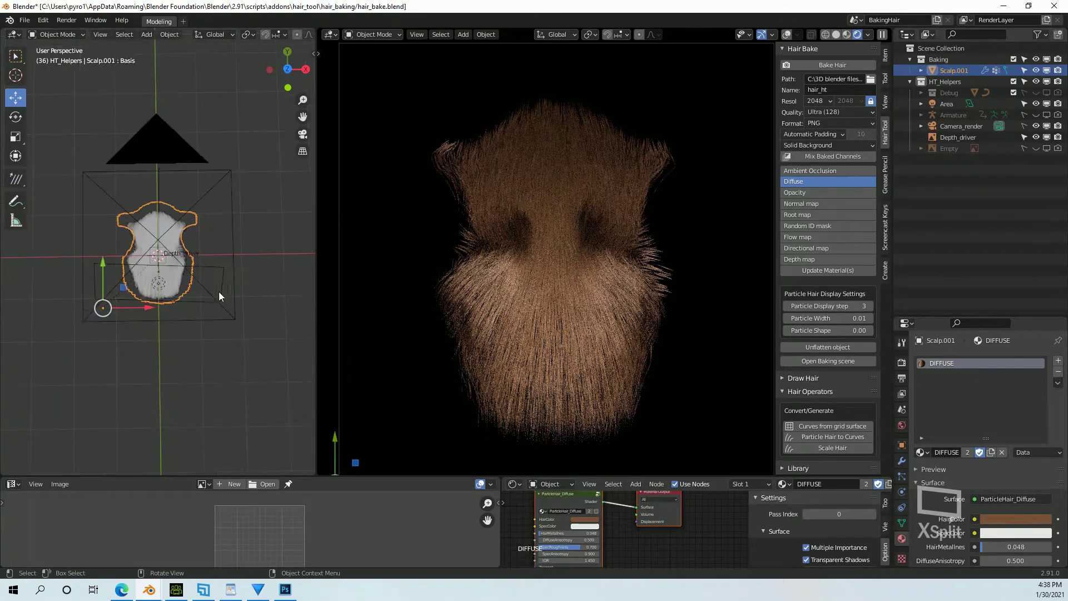
middle_click_drag(235, 286, 179, 327)
left_click(946, 104)
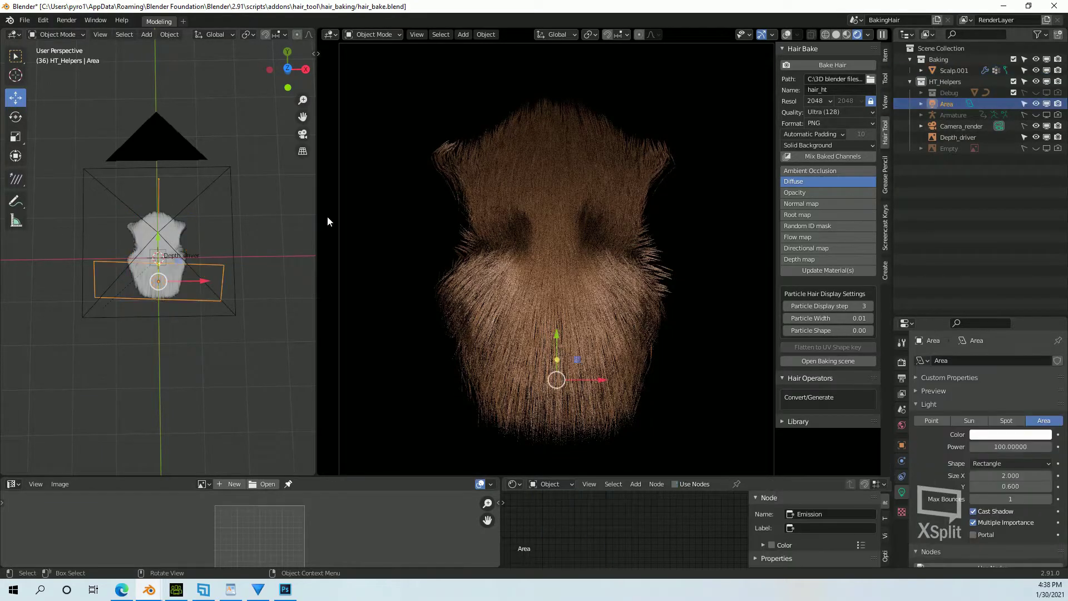
key("g")
left_click_drag(194, 252, 200, 159)
left_click_drag(159, 240, 158, 207)
left_click(288, 68)
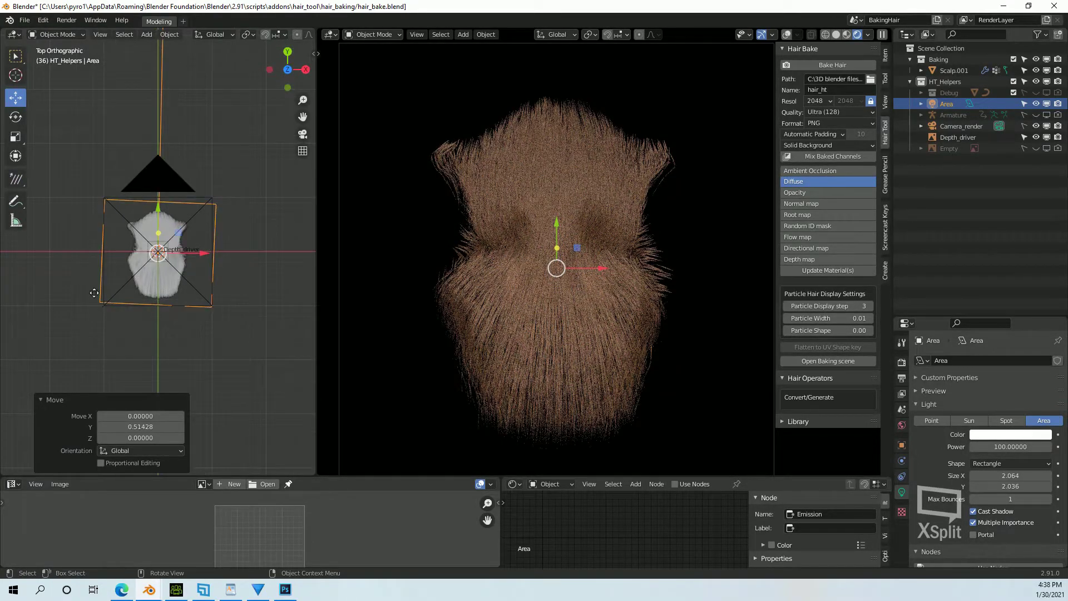
Step: Rotate the Area light by 13.8° from the side view so it sits flatter above the hair
middle_click_drag(94, 293, 233, 180)
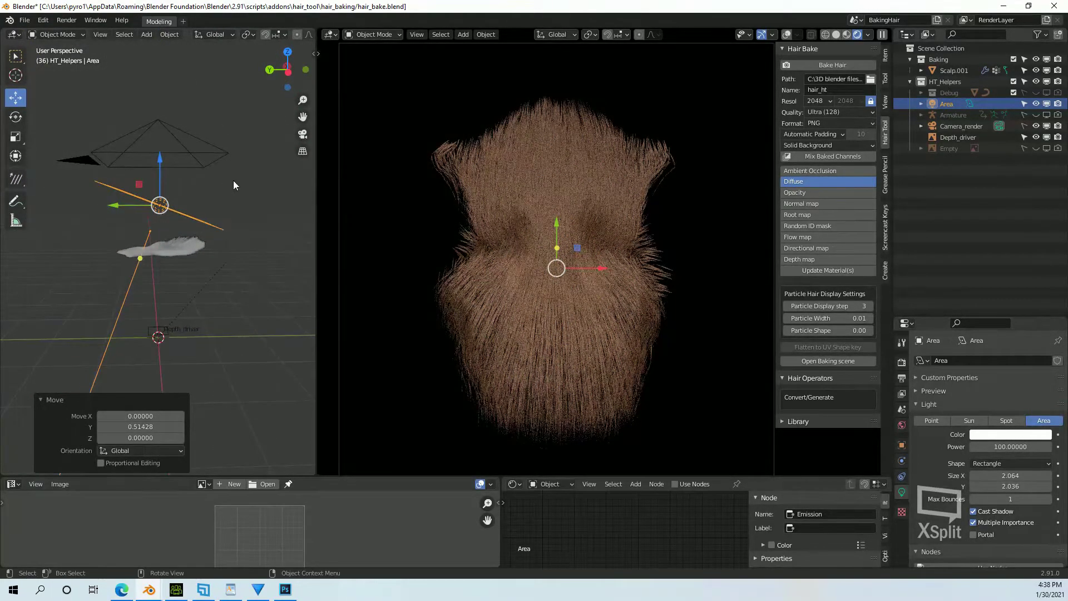
key("r")
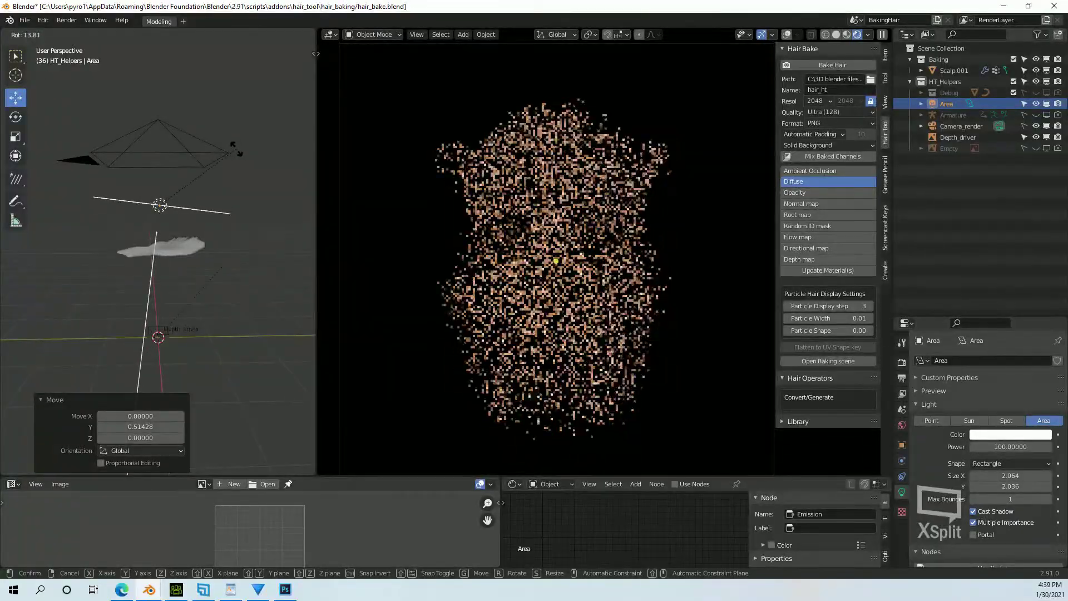
left_click(236, 149)
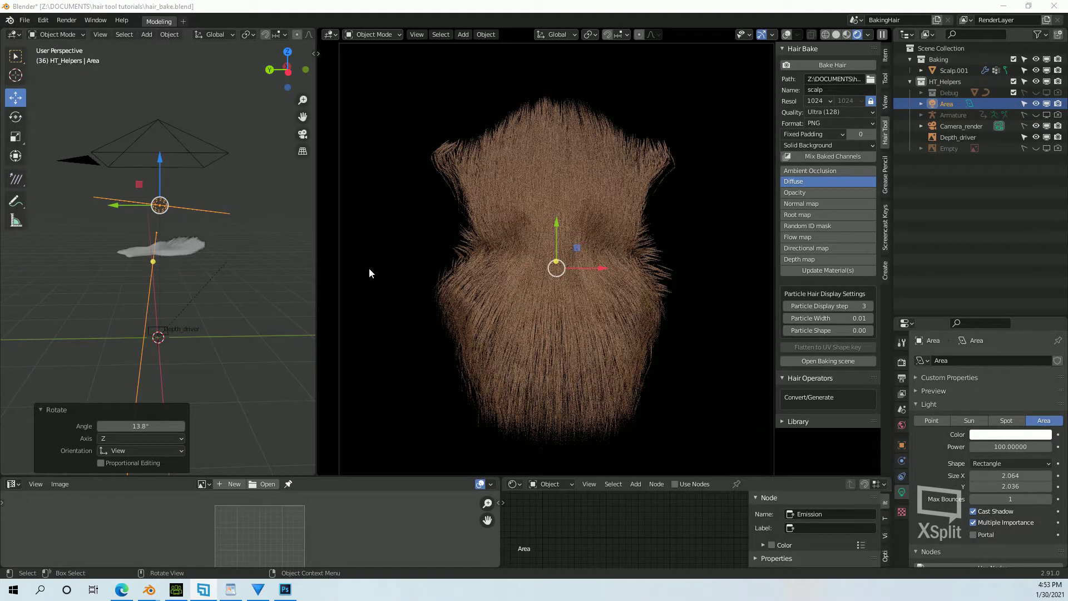
Step: Widen the rendered camera view to fit the whole bake frame and switch the preview to the Opacity pass
left_click_drag(317, 258, 92, 258)
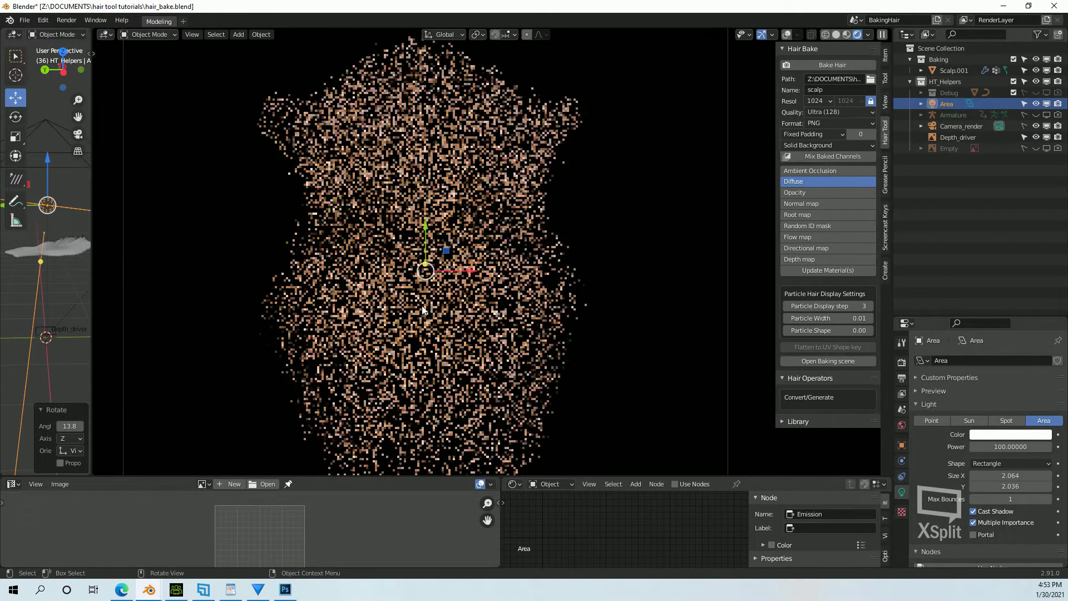
scroll(422, 297, "down", 2)
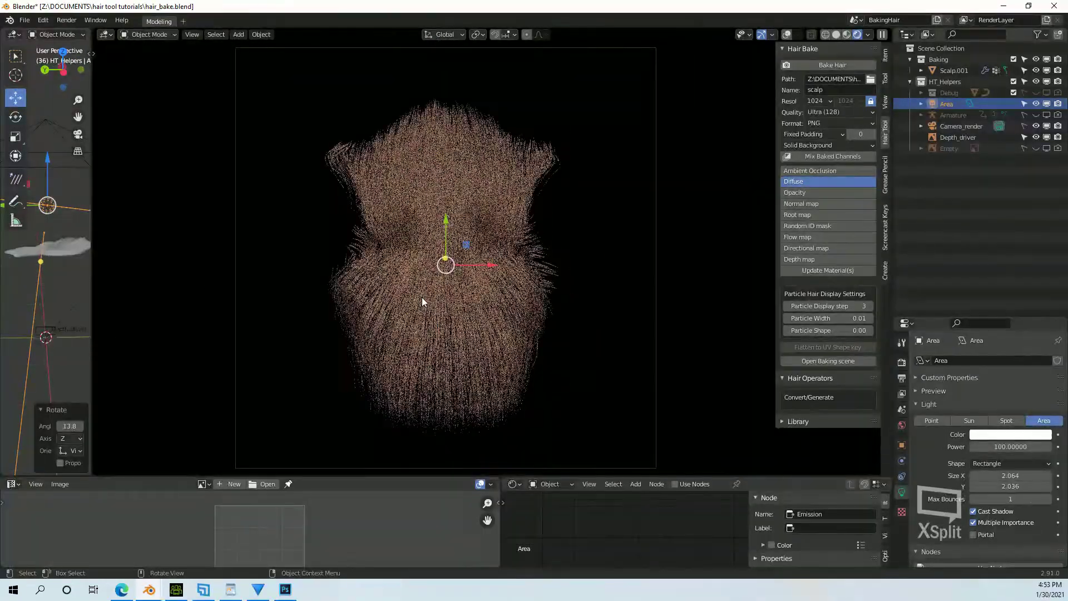
left_click(807, 194)
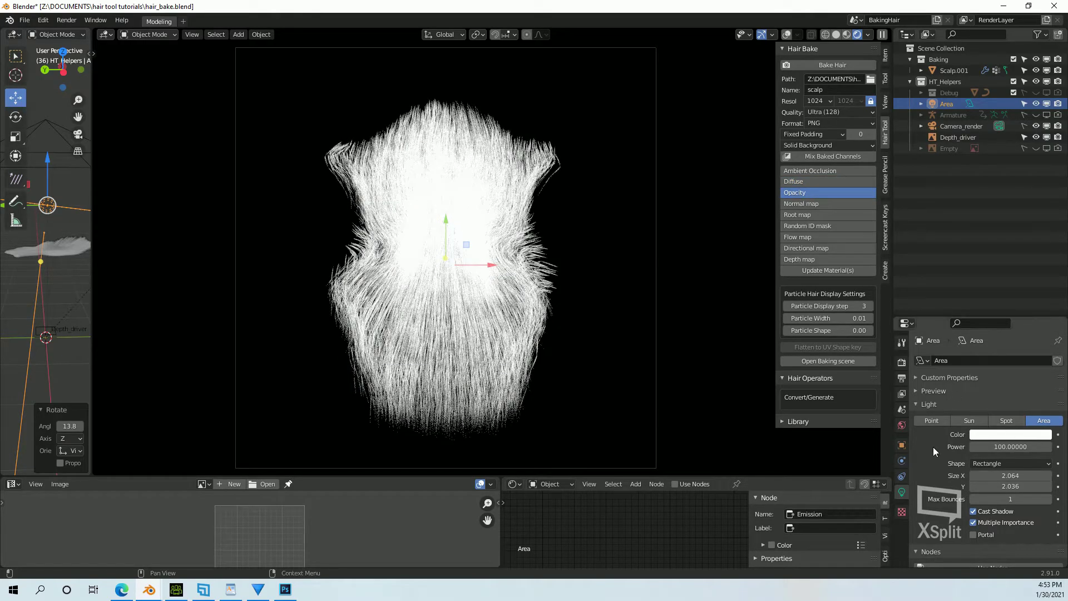
Step: Select the scalp object and set its children Display Amount to 30 in the particle settings
scroll(933, 451, "down", 1)
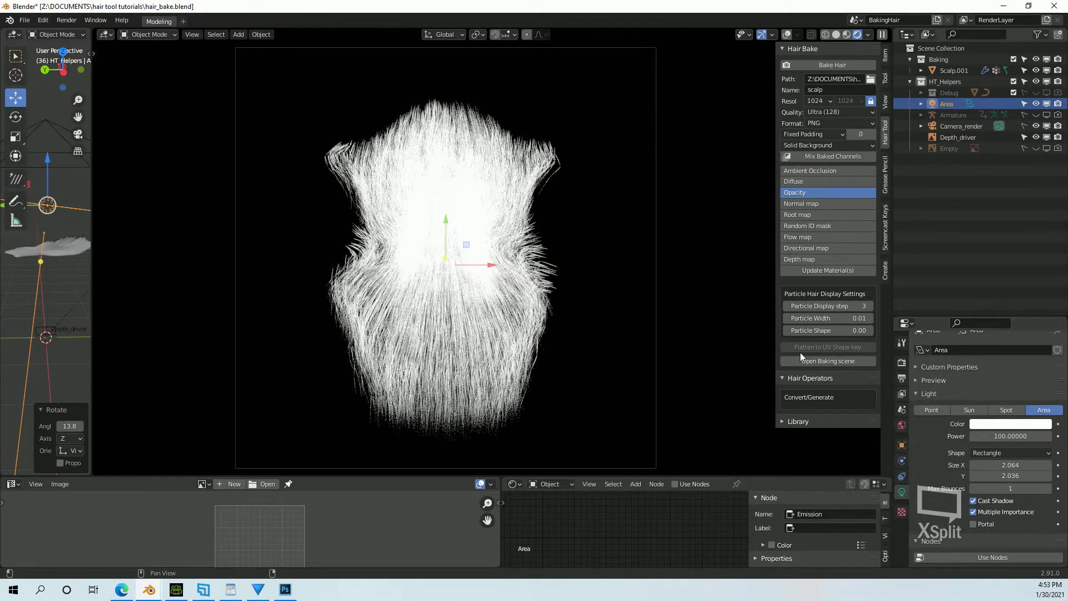
left_click(418, 209)
left_click(901, 479)
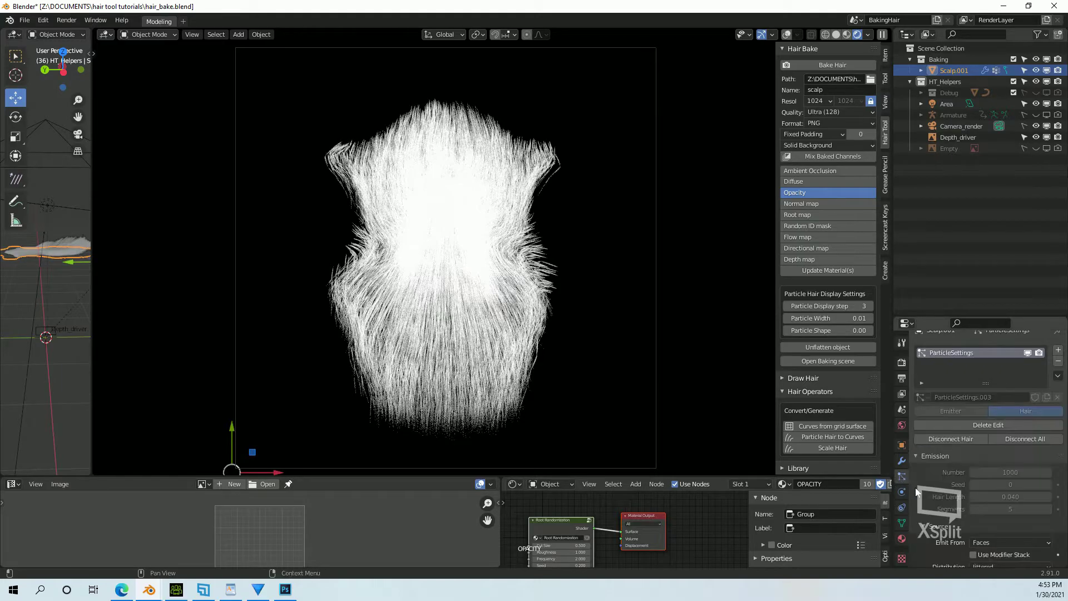
scroll(933, 489, "down", 12)
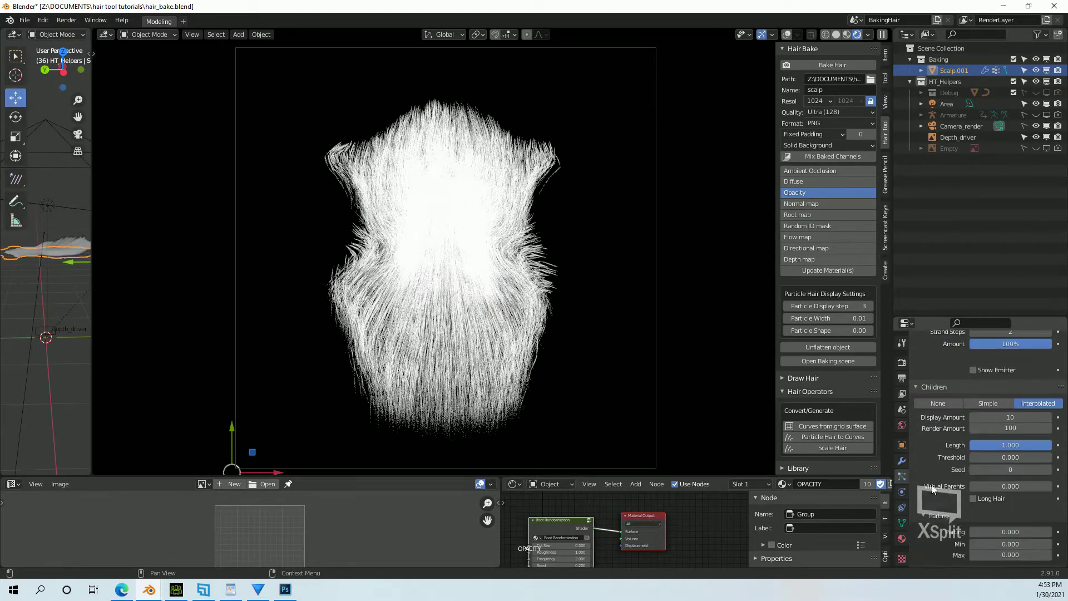
left_click(1001, 396)
type("20")
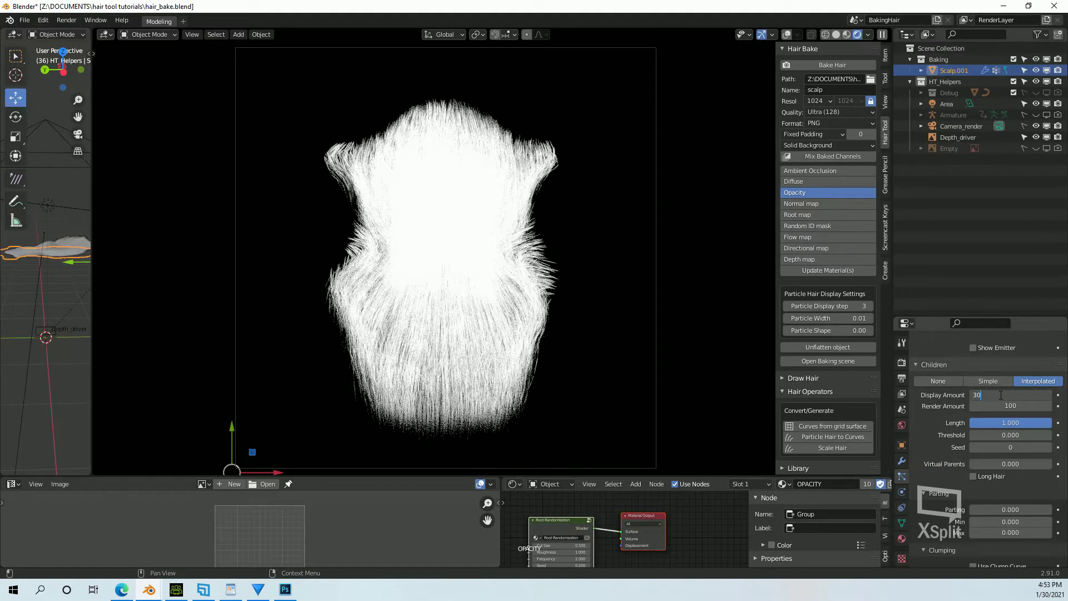
key("Return")
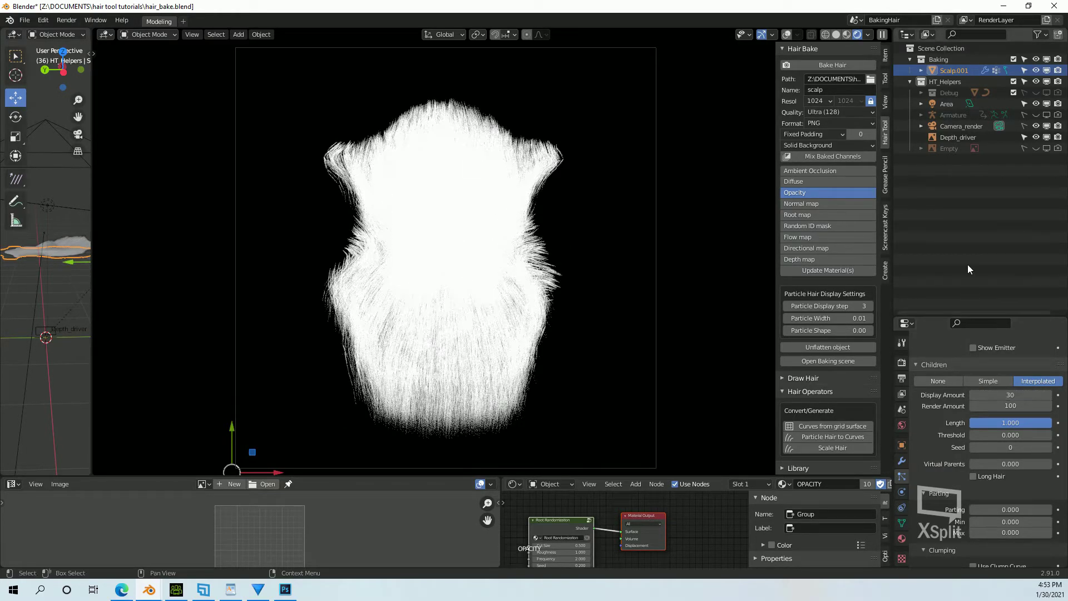
Step: Switch the camera view to solid shading and bake the Diffuse pass of the scalp hair with a transparent background
scroll(934, 488, "up", 12)
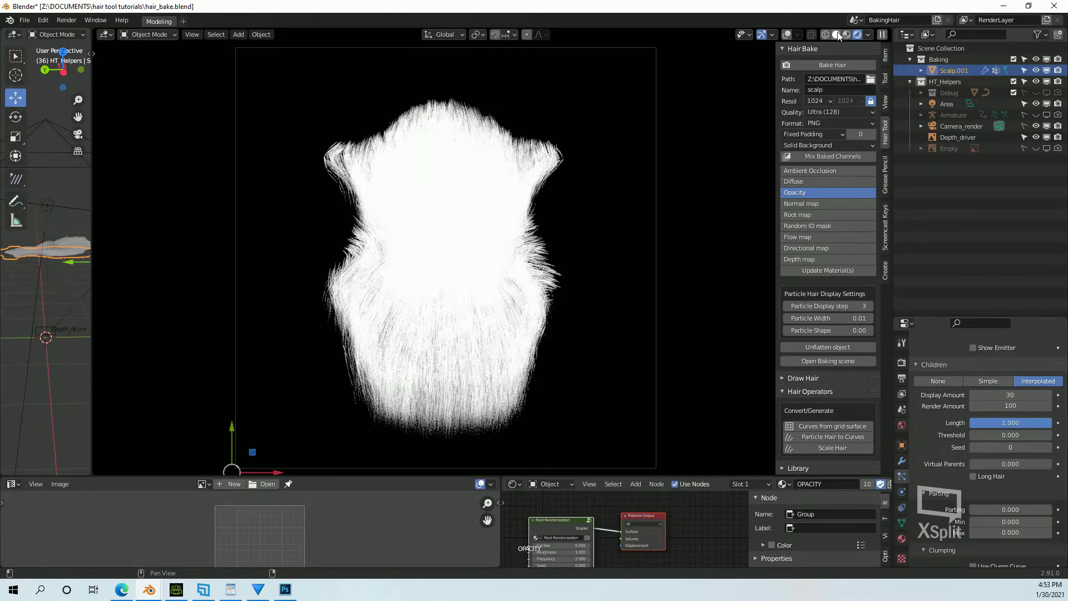
left_click(837, 34)
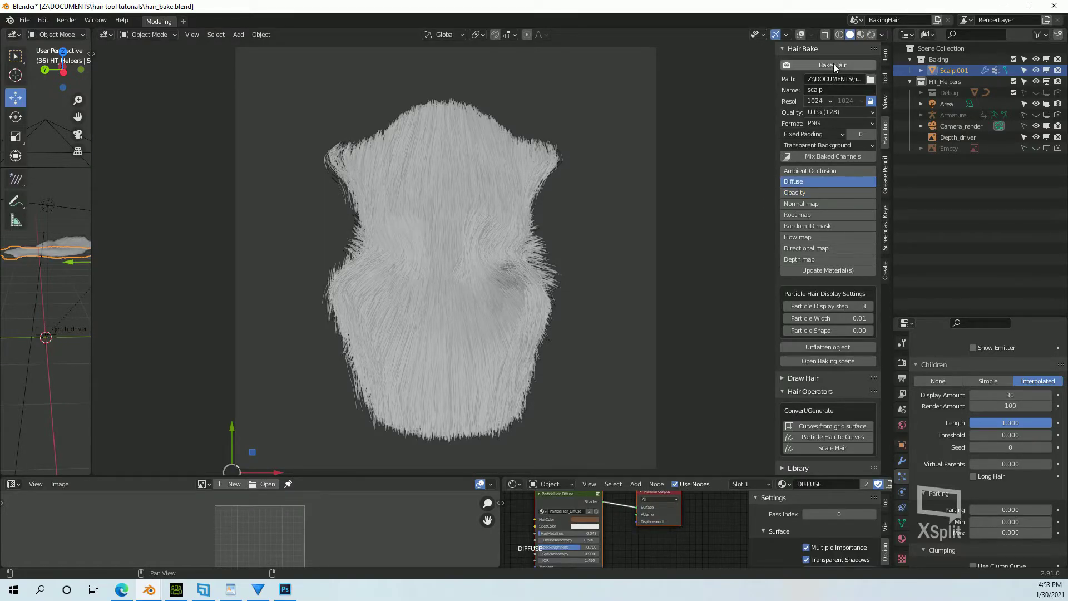
left_click(833, 65)
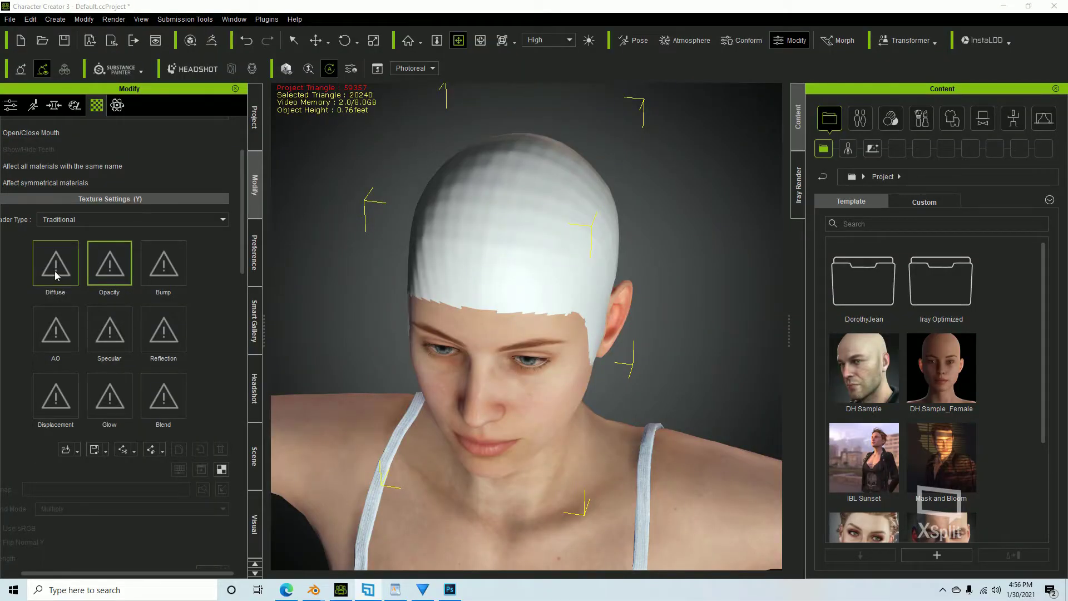
Step: In Character Creator, set the scalp's shader type to Digital_Human Hair and load the baked hair textures into Base Color and Opacity
left_click(50, 224)
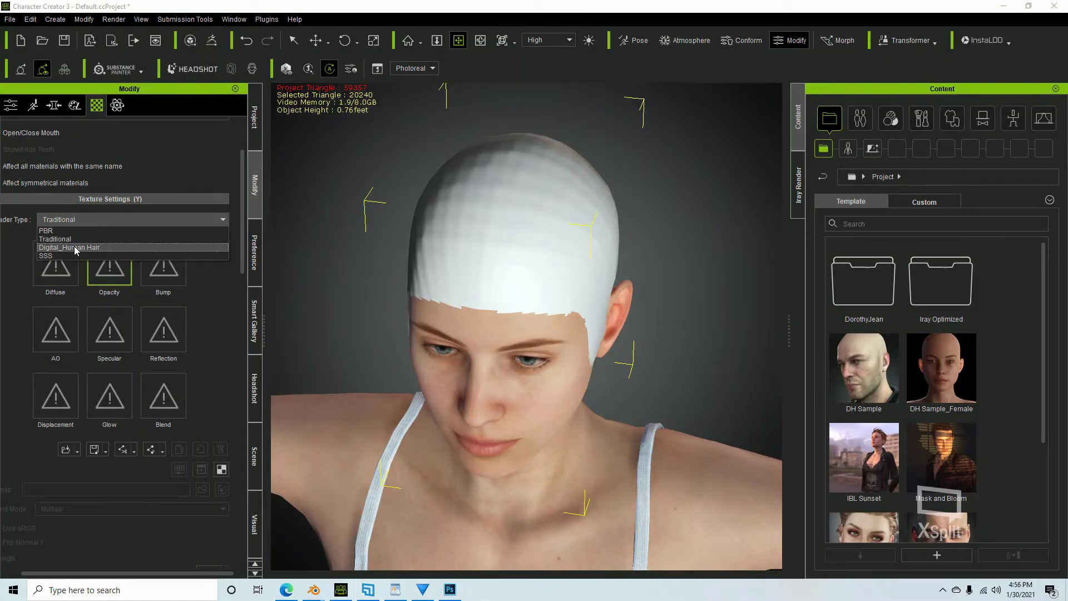
left_click(75, 246)
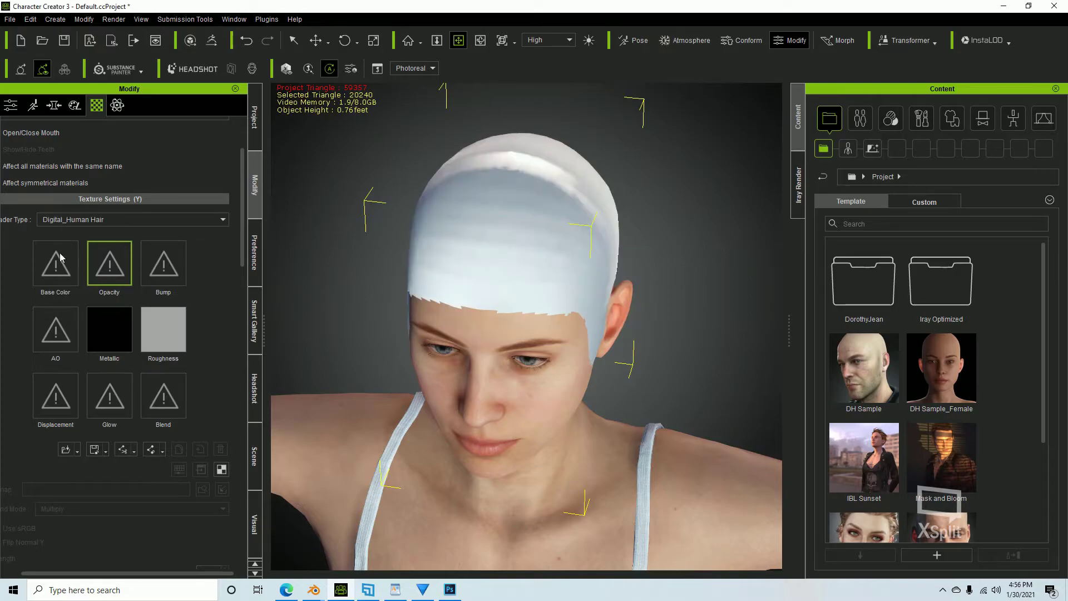
double_click(59, 252)
double_click(267, 102)
scroll(141, 396, "down", 5)
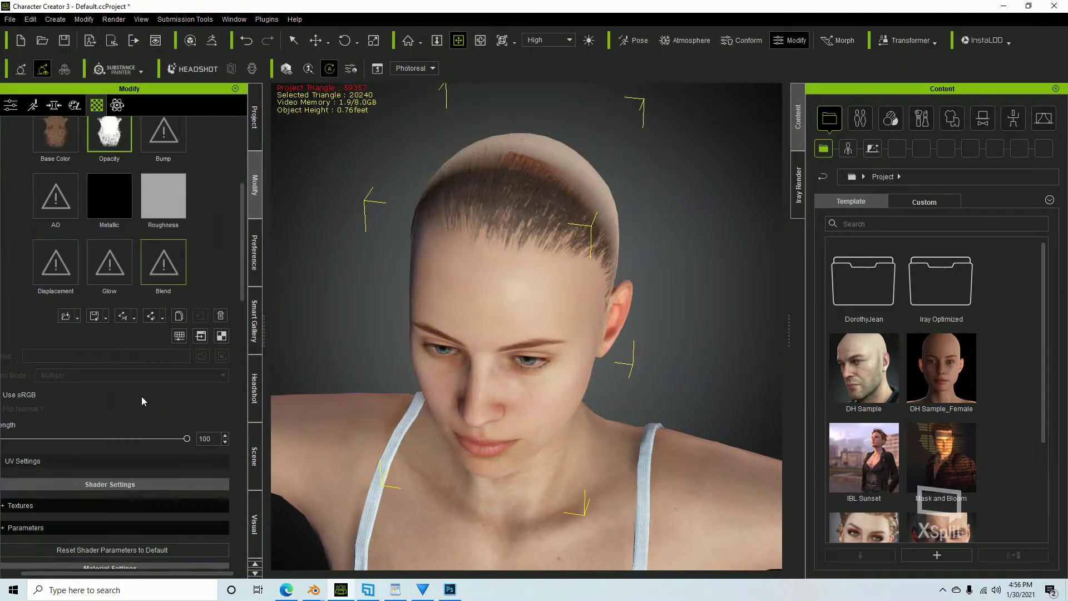
Step: Set the scalp material's diffuse color to white and inspect the hairline around the head
left_click(51, 422)
left_click(436, 353)
left_click(598, 399)
left_click_drag(496, 373, 491, 388)
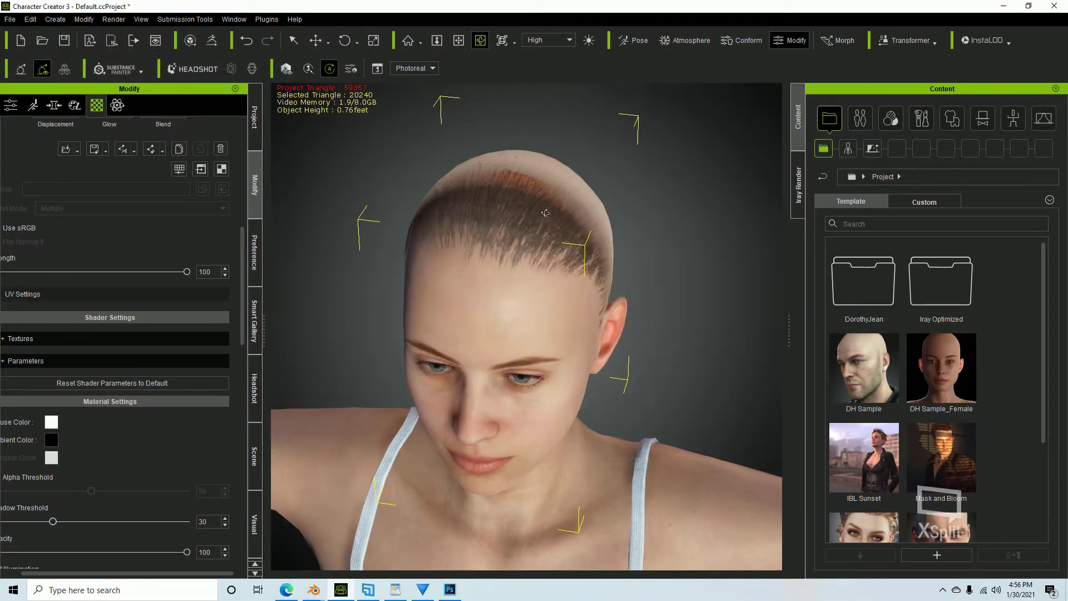
right_click_drag(491, 388, 724, 292)
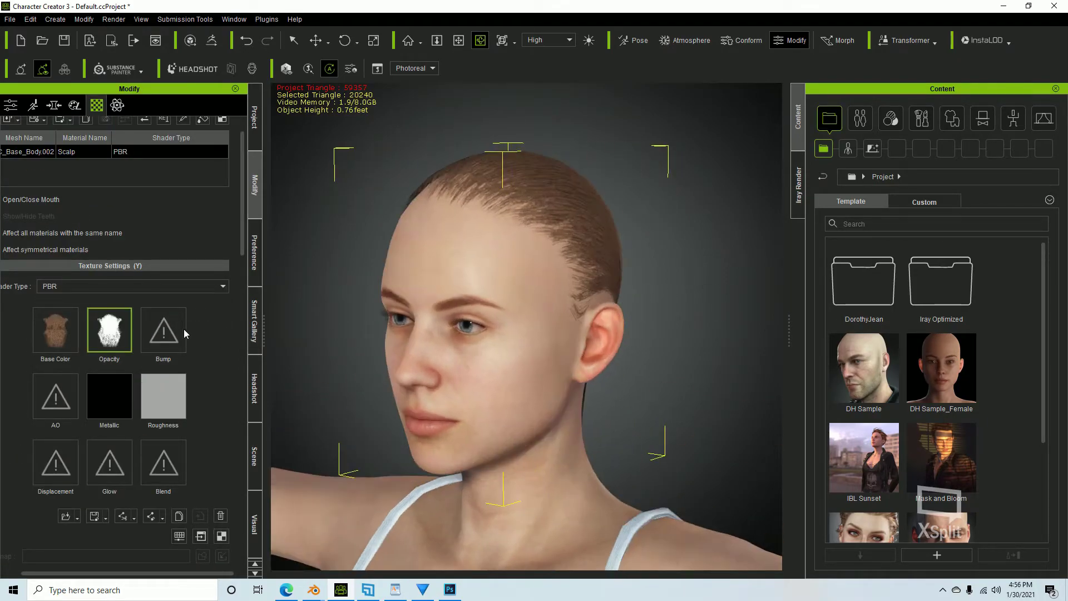
Step: Darken the scalp's Base Color texture with a Brightness of -25 and check the hair from the side
left_click(179, 536)
left_click_drag(534, 103, 751, 103)
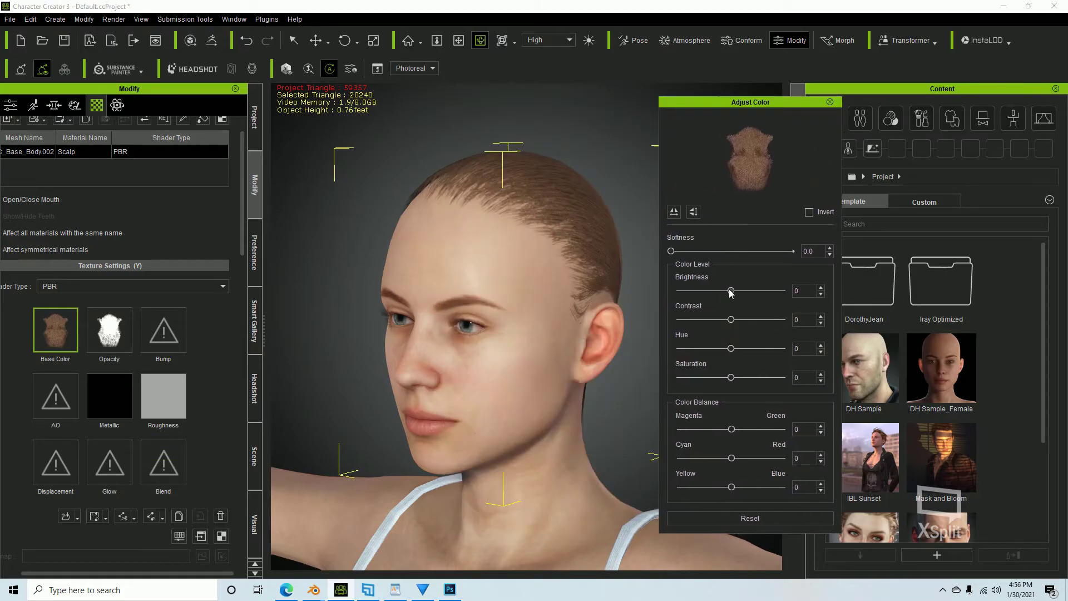
left_click_drag(730, 291, 719, 291)
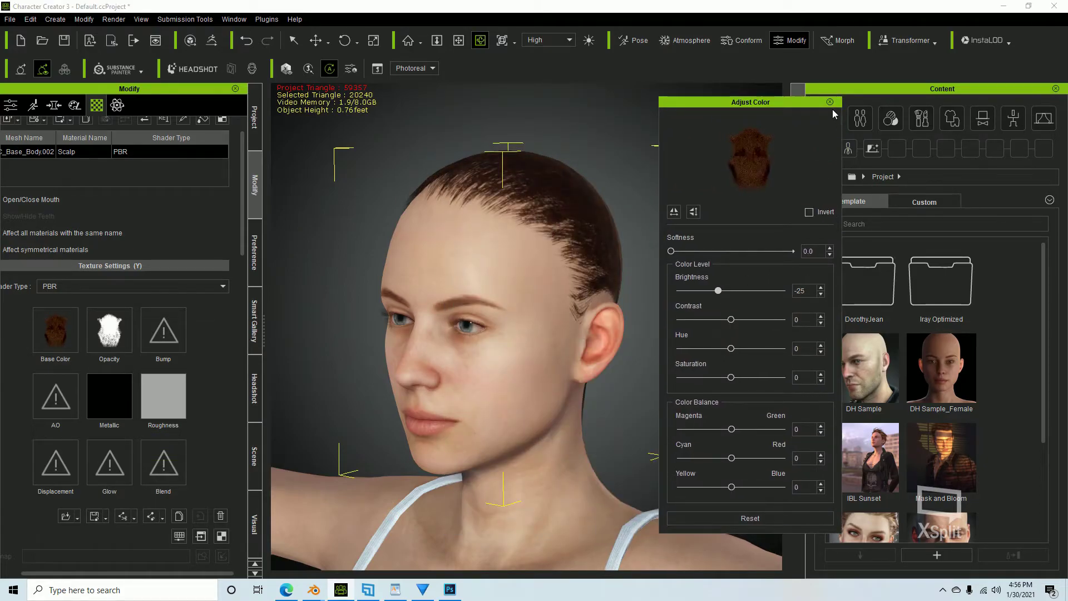
left_click(830, 102)
left_click_drag(676, 242, 579, 244)
right_click_drag(579, 244, 479, 234)
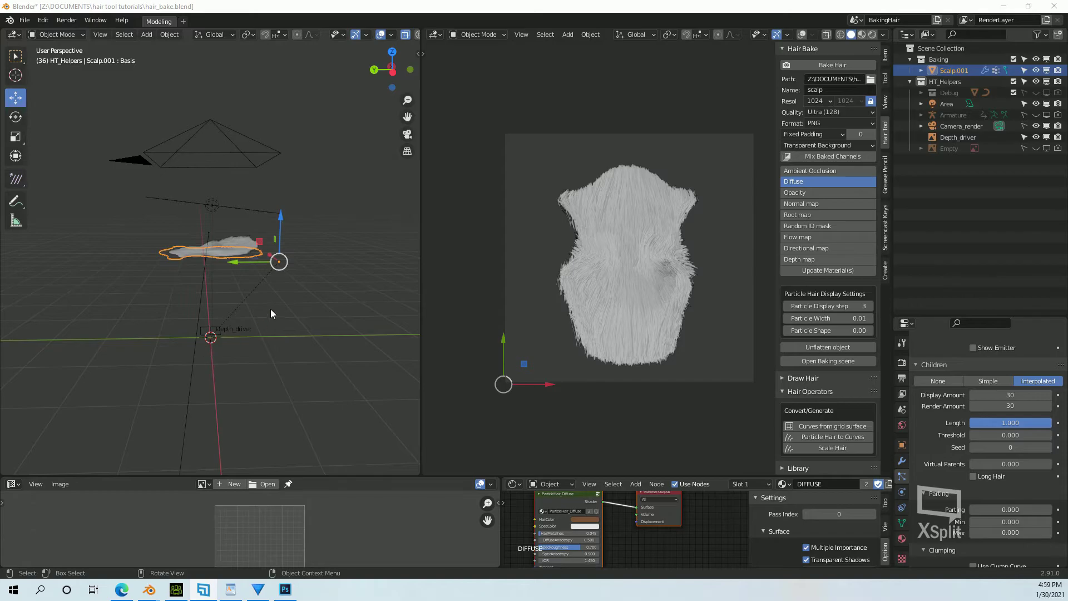
Step: Return to Blender, unflatten the scalp object to its head shape and put its hair into Particle Edit mode
middle_click_drag(270, 313, 82, 357)
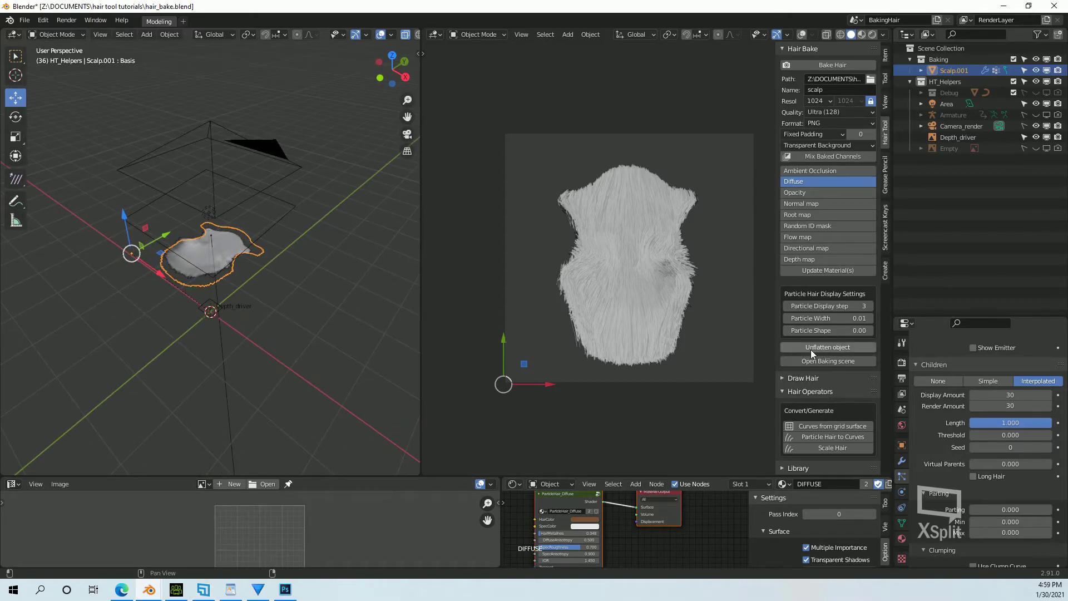
left_click(830, 346)
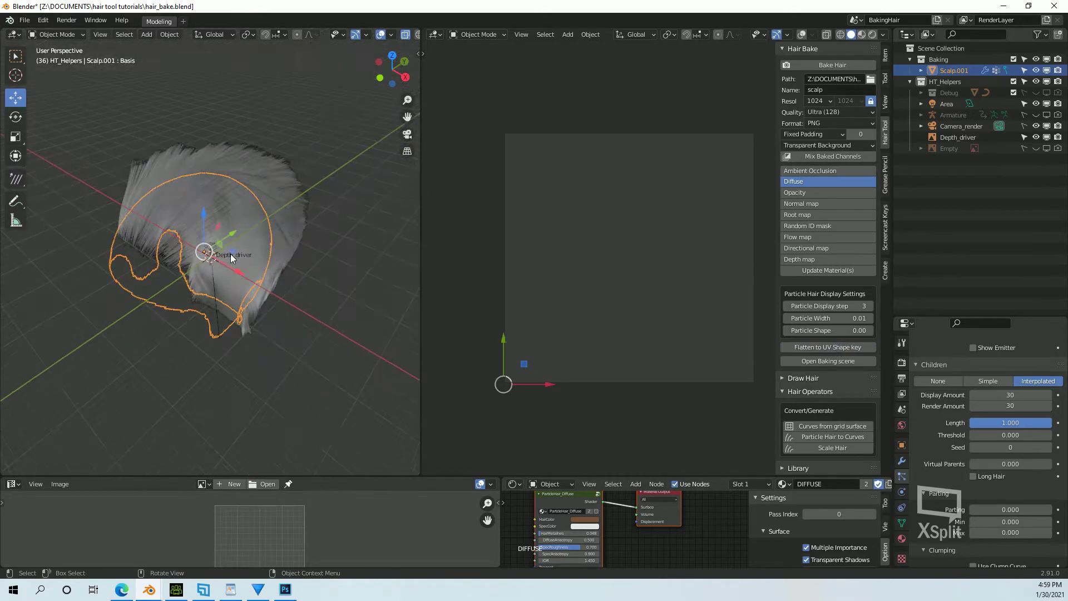
middle_click_drag(239, 262, 184, 247)
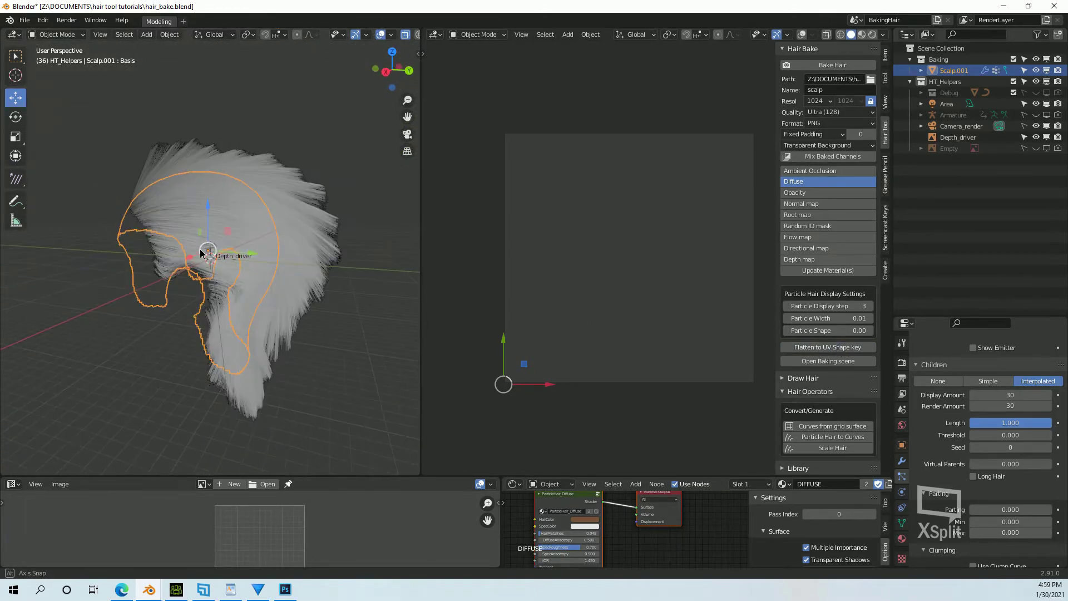
left_click(51, 37)
left_click(62, 121)
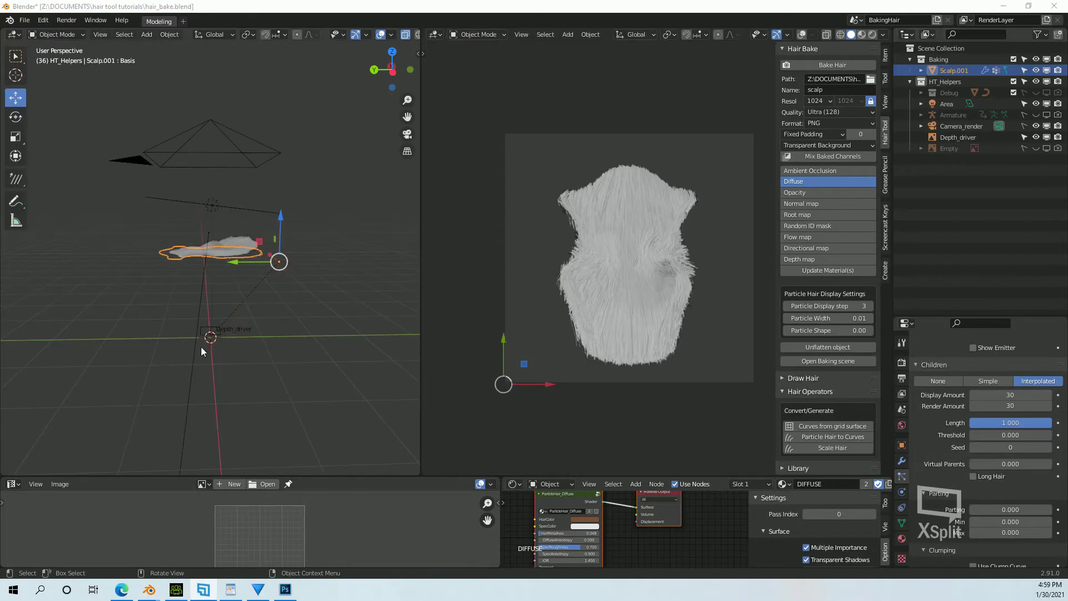
middle_click_drag(201, 346, 281, 340)
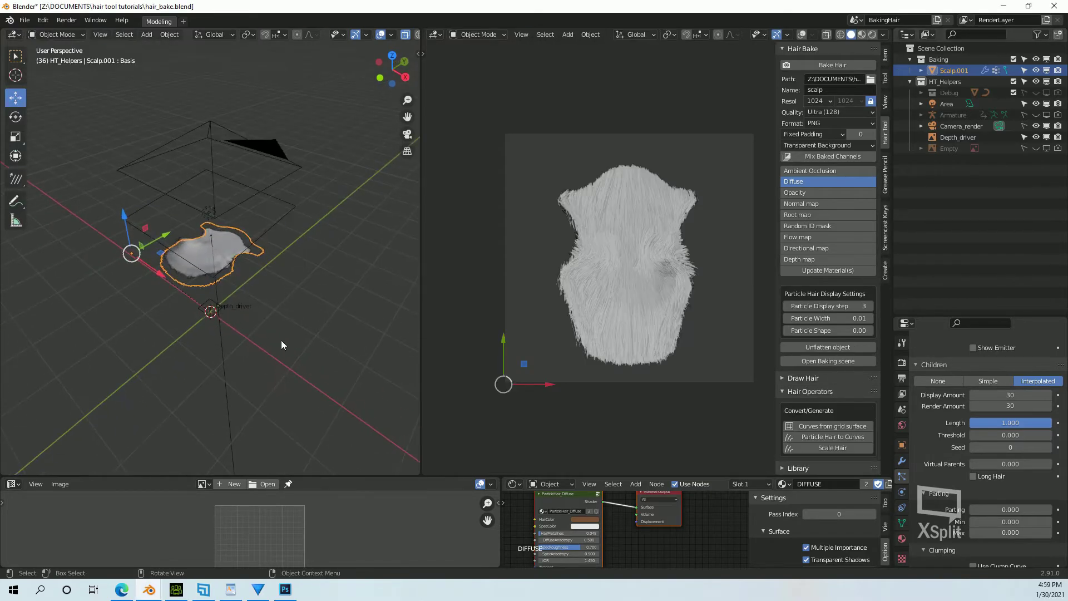
left_click(857, 347)
middle_click_drag(231, 254, 167, 245)
scroll(168, 230, "up", 3)
left_click(52, 37)
left_click(59, 122)
Step: Comb the hair closer to the scalp and trim the long ends at the nape with the Cut brush
middle_click_drag(176, 166, 203, 163)
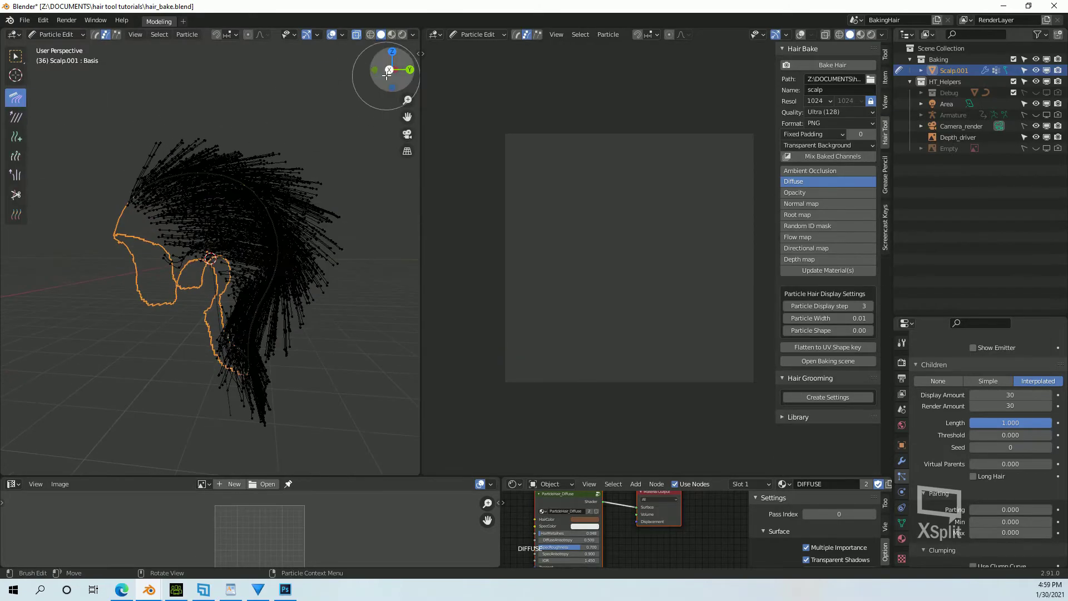
left_click(387, 73)
mouse_move(261, 234)
left_mouse_down()
mouse_move(174, 149)
mouse_move(175, 295)
left_mouse_up()
left_click(16, 195)
left_click_drag(267, 398, 293, 338)
Step: Comb the back and sides of the hair down against the head, and return to Object Mode
left_click(16, 97)
middle_click_drag(292, 337, 184, 328)
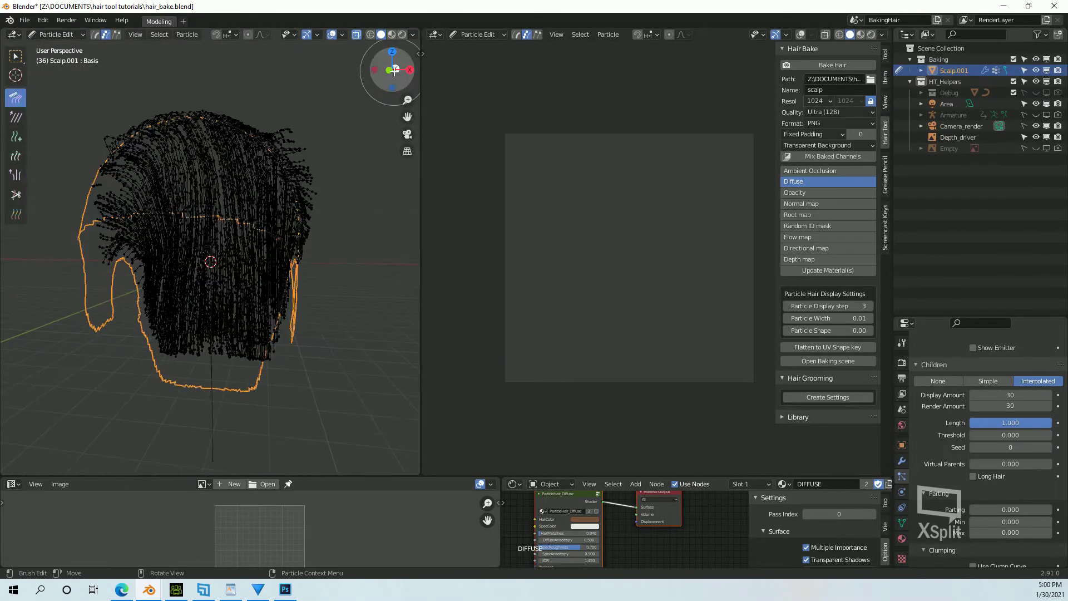
left_click(394, 71)
middle_click_drag(234, 367, 262, 362)
key("ctrl+Tab")
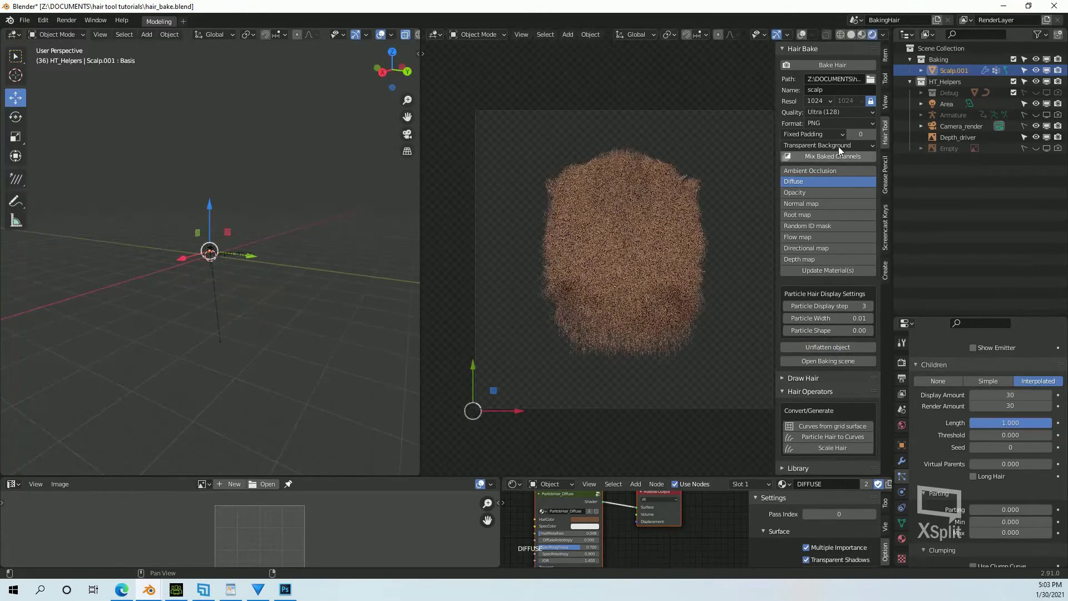
Step: Comb the flattened scalp hair inward along both side edges in Particle Edit, and return to Object Mode
scroll(692, 178, "up", 2)
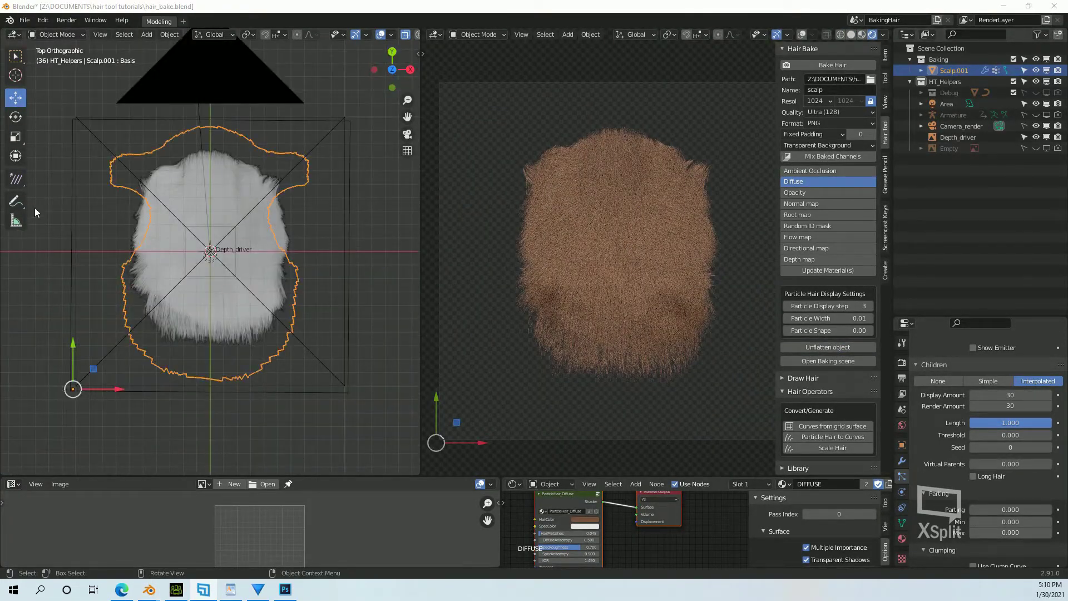
left_click(55, 34)
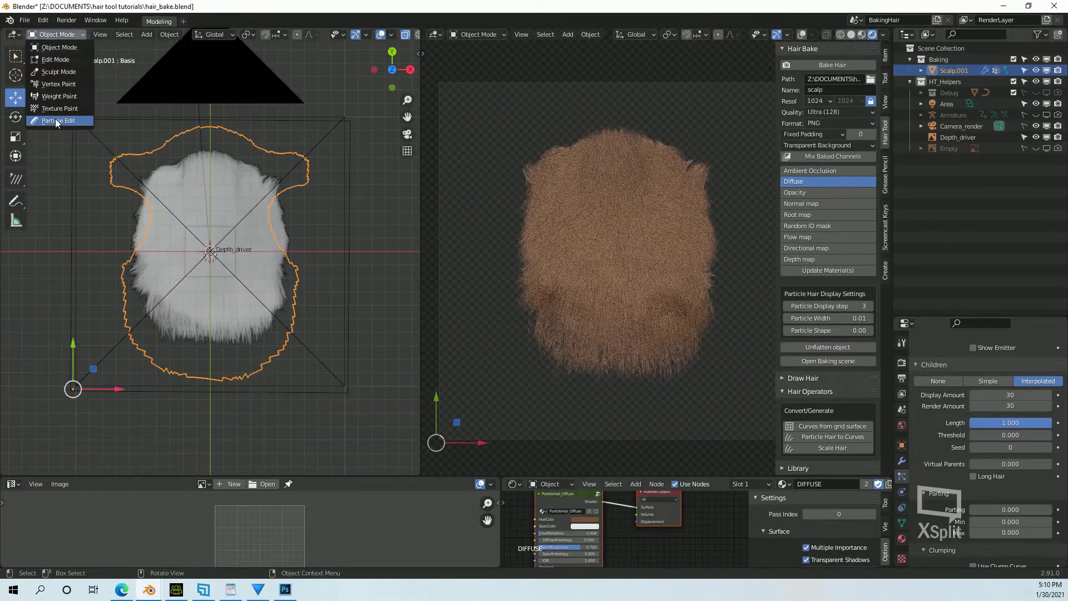
left_click(56, 122)
left_click(902, 342)
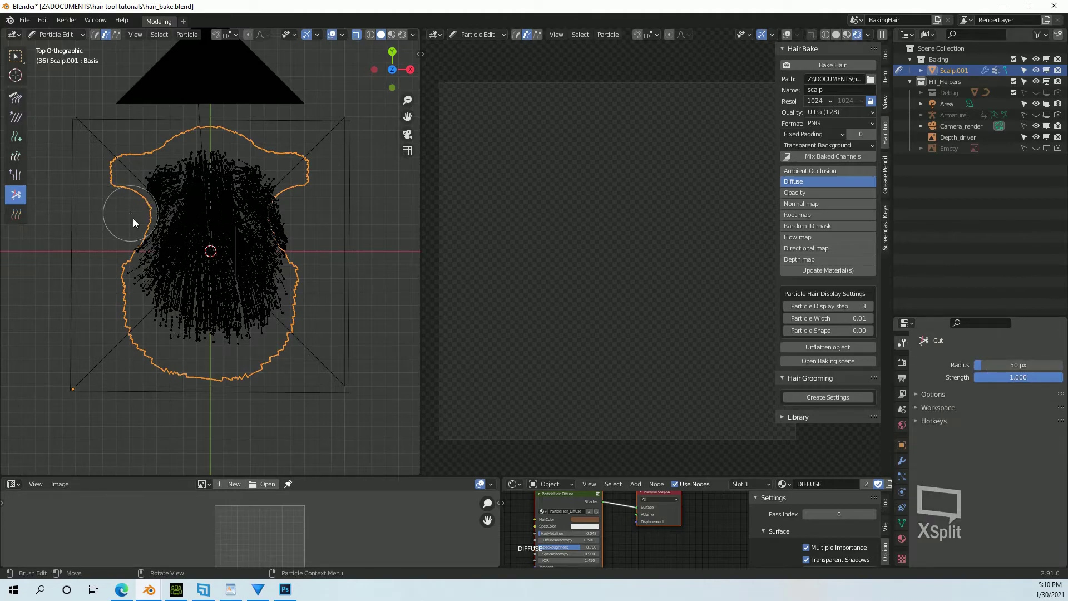
left_click(16, 97)
left_click_drag(118, 208, 153, 233)
mouse_move(309, 216)
left_mouse_down()
mouse_move(209, 241)
mouse_move(259, 325)
mouse_move(152, 253)
mouse_move(239, 285)
mouse_move(182, 178)
mouse_move(148, 319)
mouse_move(310, 374)
mouse_move(166, 235)
mouse_move(223, 335)
mouse_move(313, 215)
mouse_move(137, 211)
mouse_move(155, 280)
mouse_move(207, 301)
mouse_move(269, 367)
left_mouse_up()
left_click(55, 34)
left_click(52, 47)
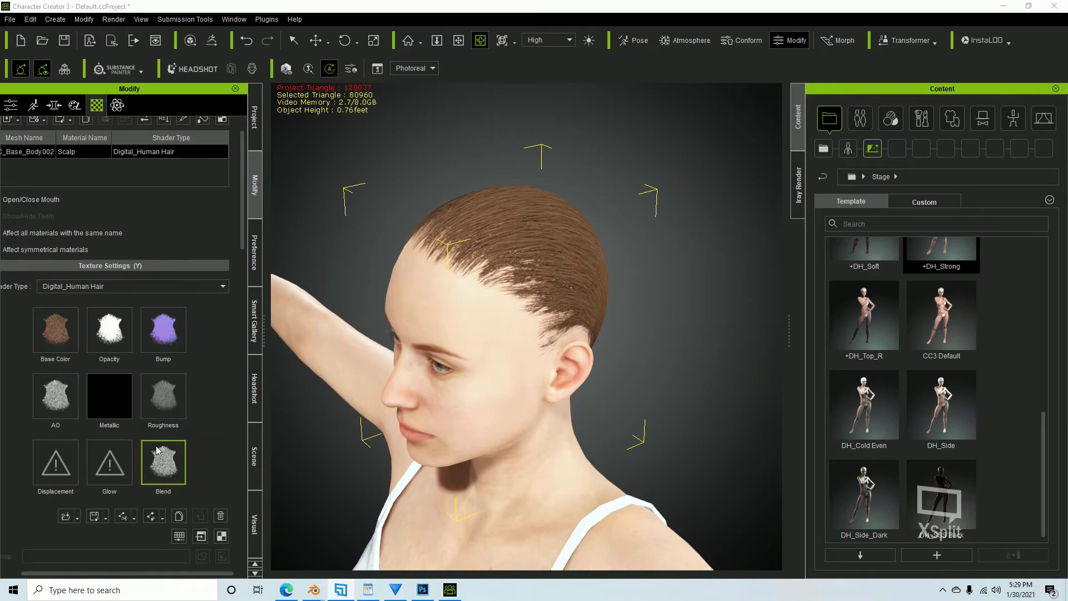
Step: Switch to Character Creator, inspect the scalp hair and reset the color adjustments of its Roughness texture
right_click_drag(520, 411, 636, 399)
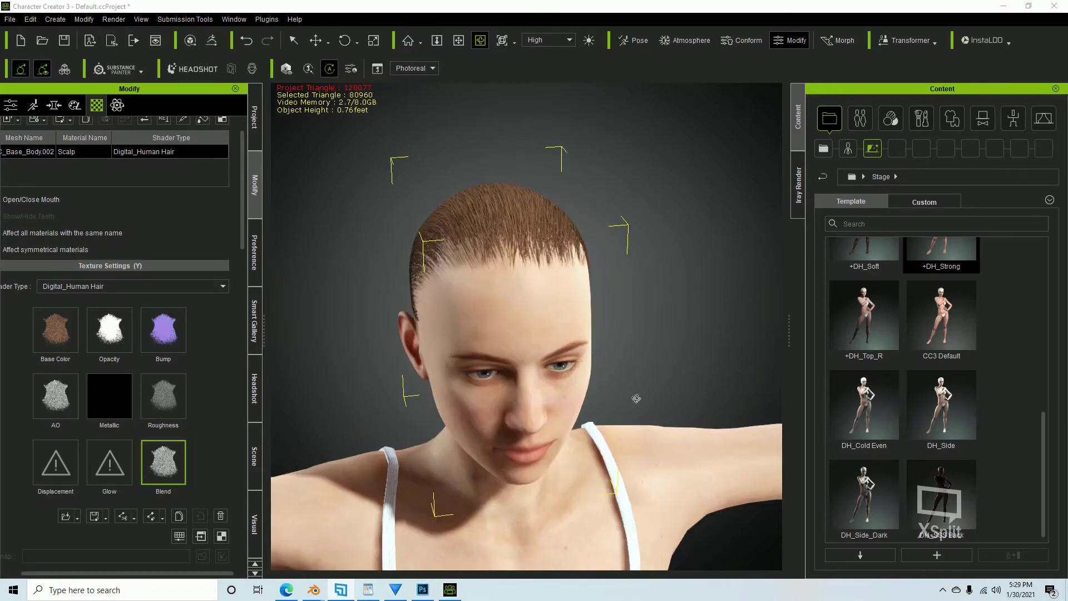
right_click_drag(359, 431, 449, 424)
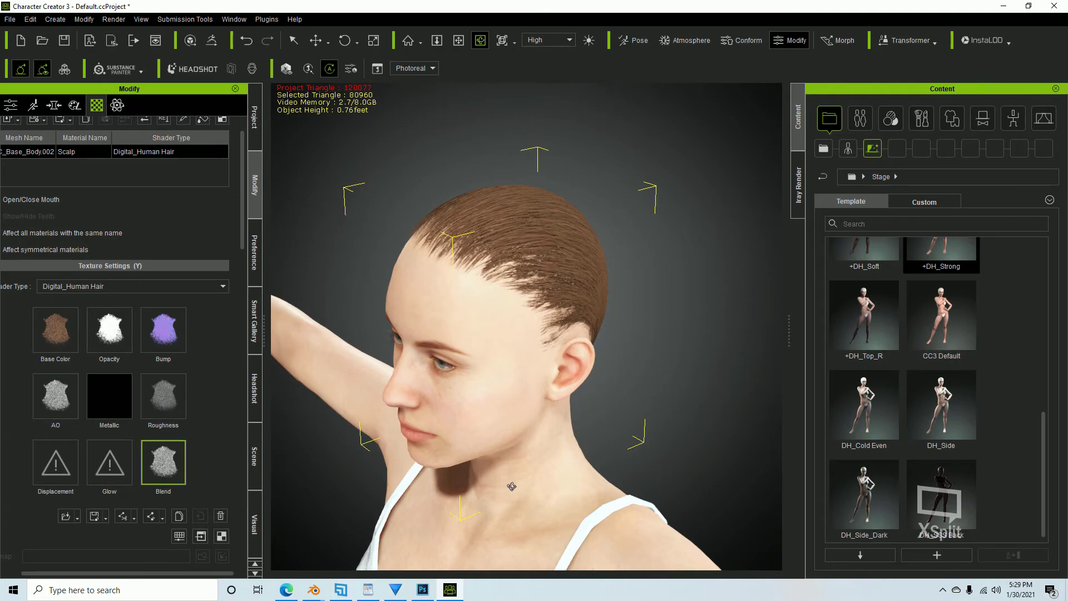
left_click(163, 396)
left_click(179, 536)
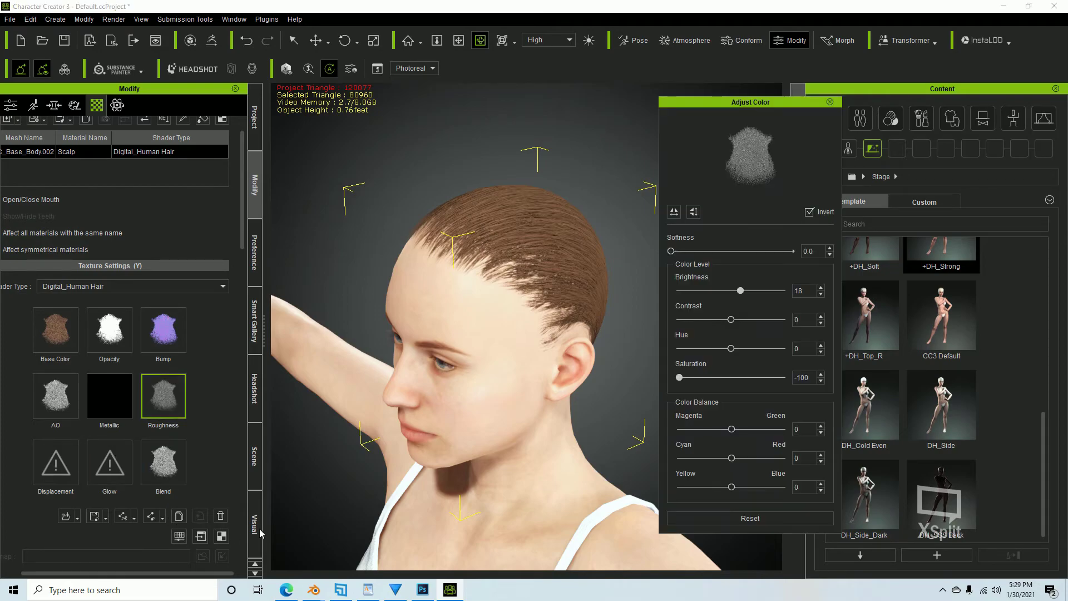
left_click(749, 518)
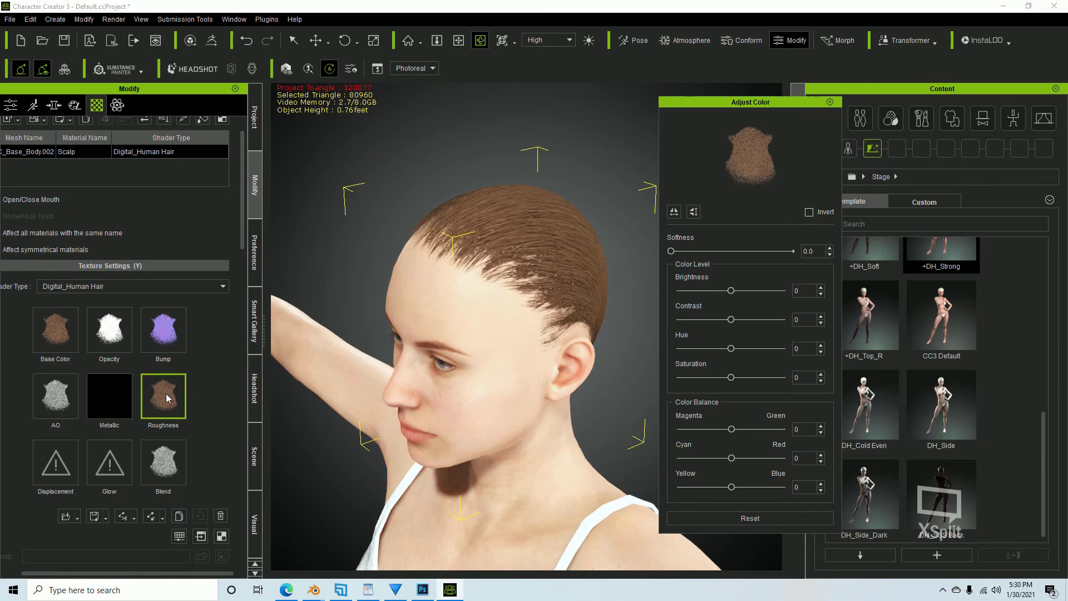
Step: Adjust the Roughness texture to Saturation -100, inverted, with Brightness 19
left_click_drag(731, 380, 673, 384)
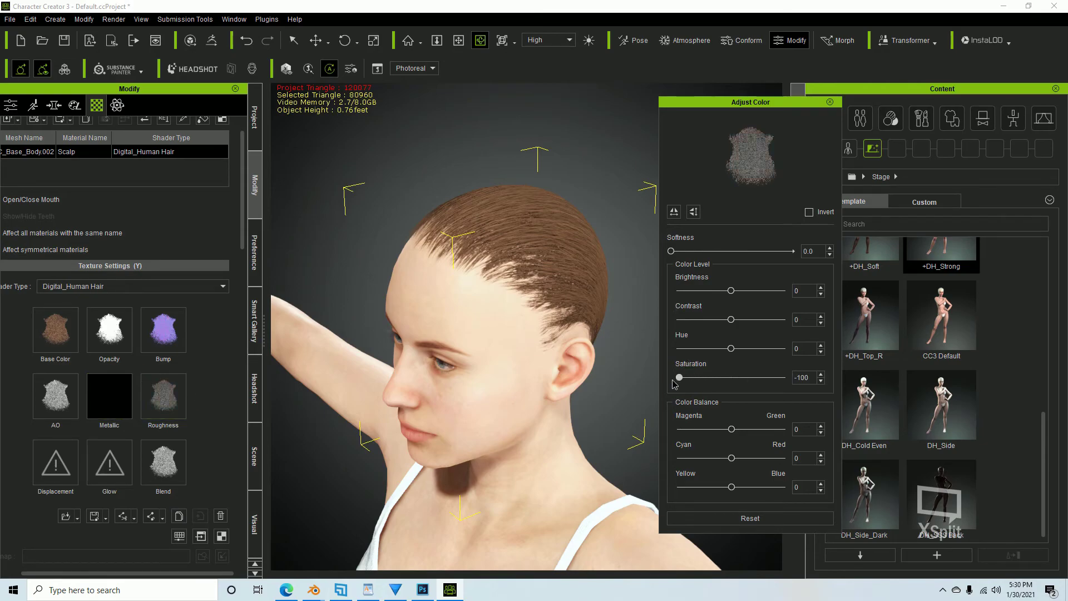
left_click(808, 213)
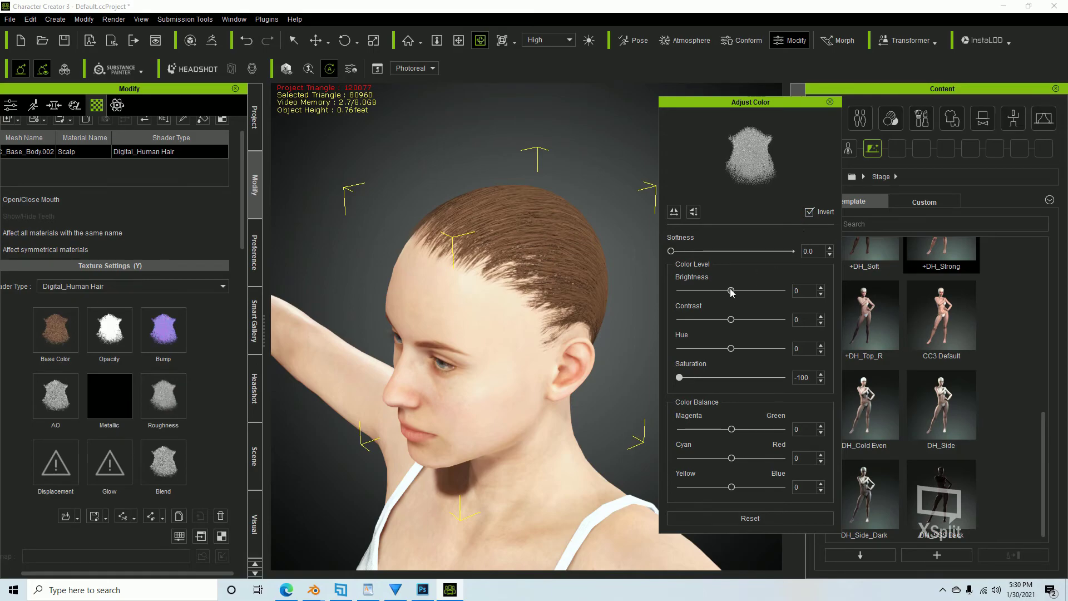
left_click(809, 213)
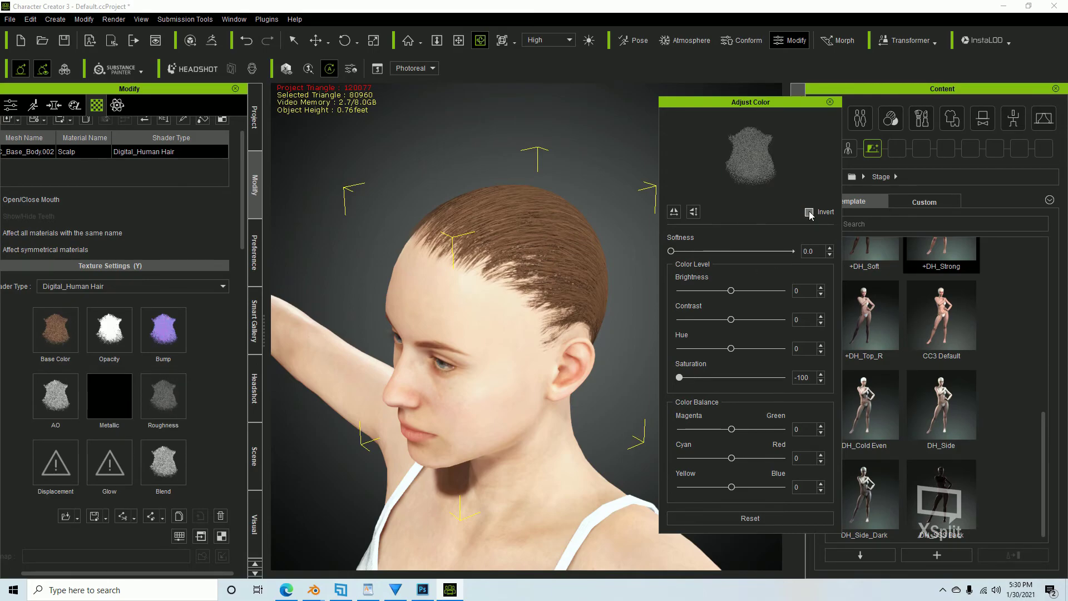
left_click(809, 212)
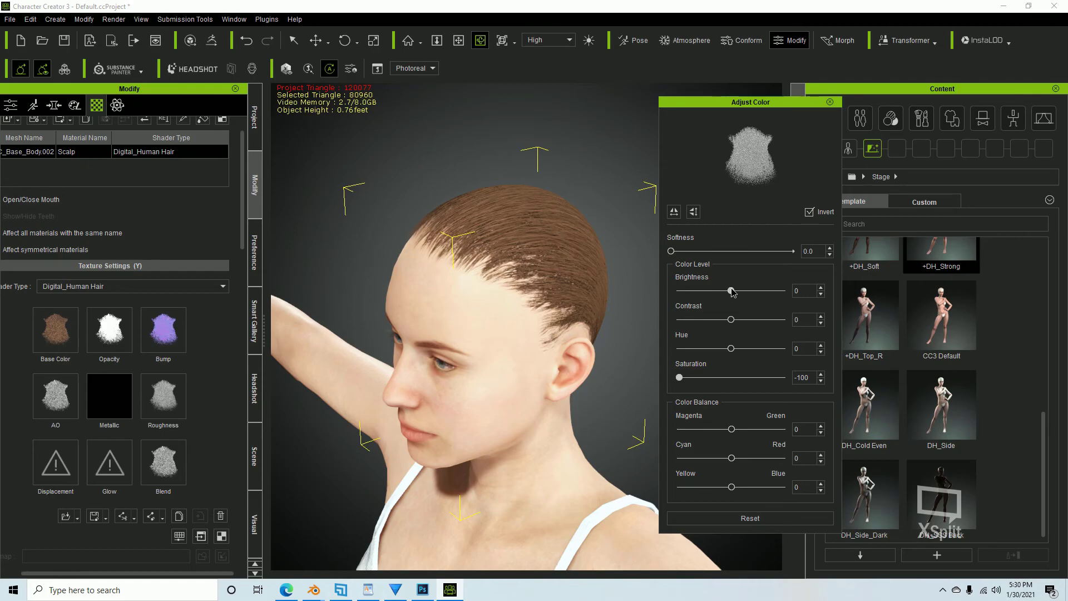
mouse_move(731, 291)
left_mouse_down()
mouse_move(690, 289)
mouse_move(742, 289)
left_mouse_up()
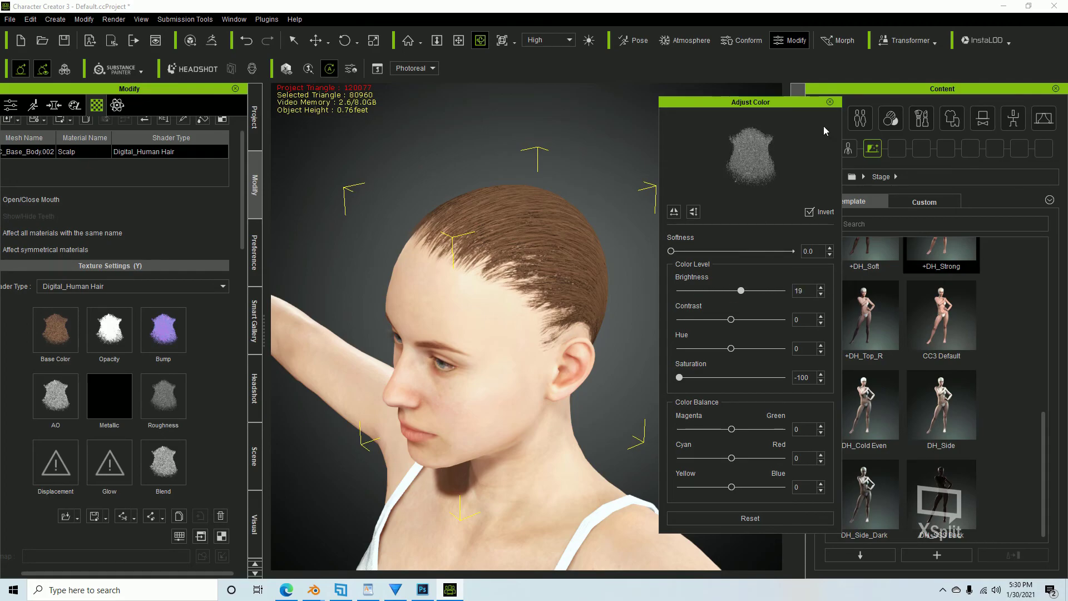
left_click(831, 102)
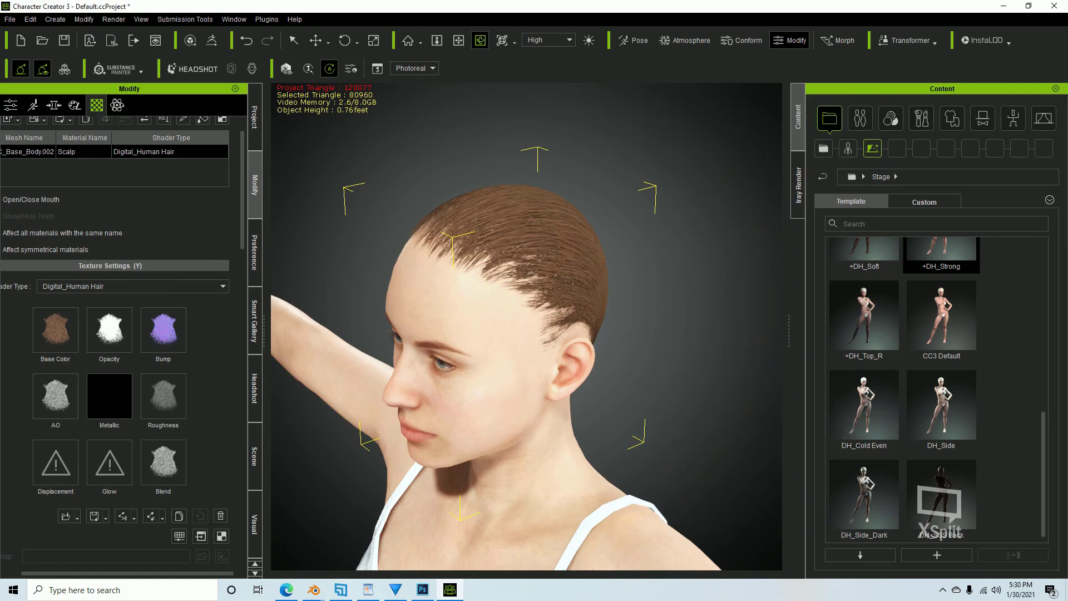